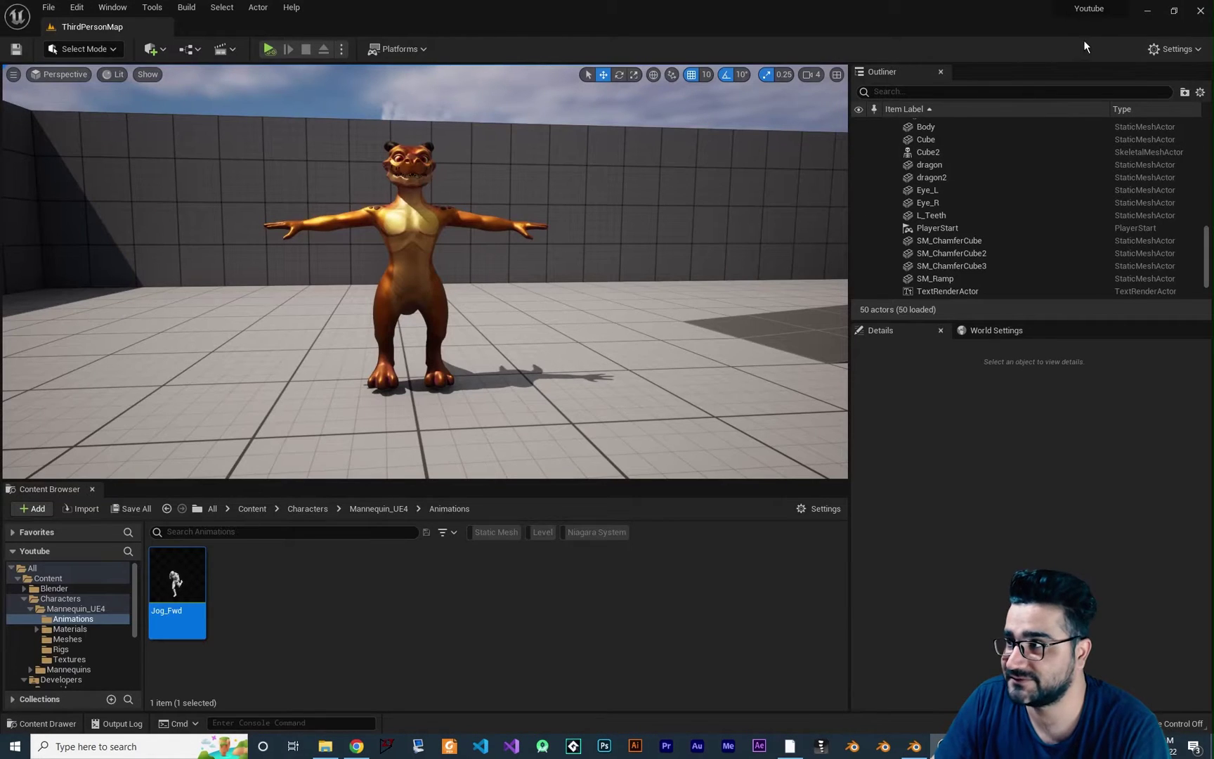
# Step: Minimize the Unreal Engine editor so the empty Blender scene is showing
pyautogui.click(1147, 10)
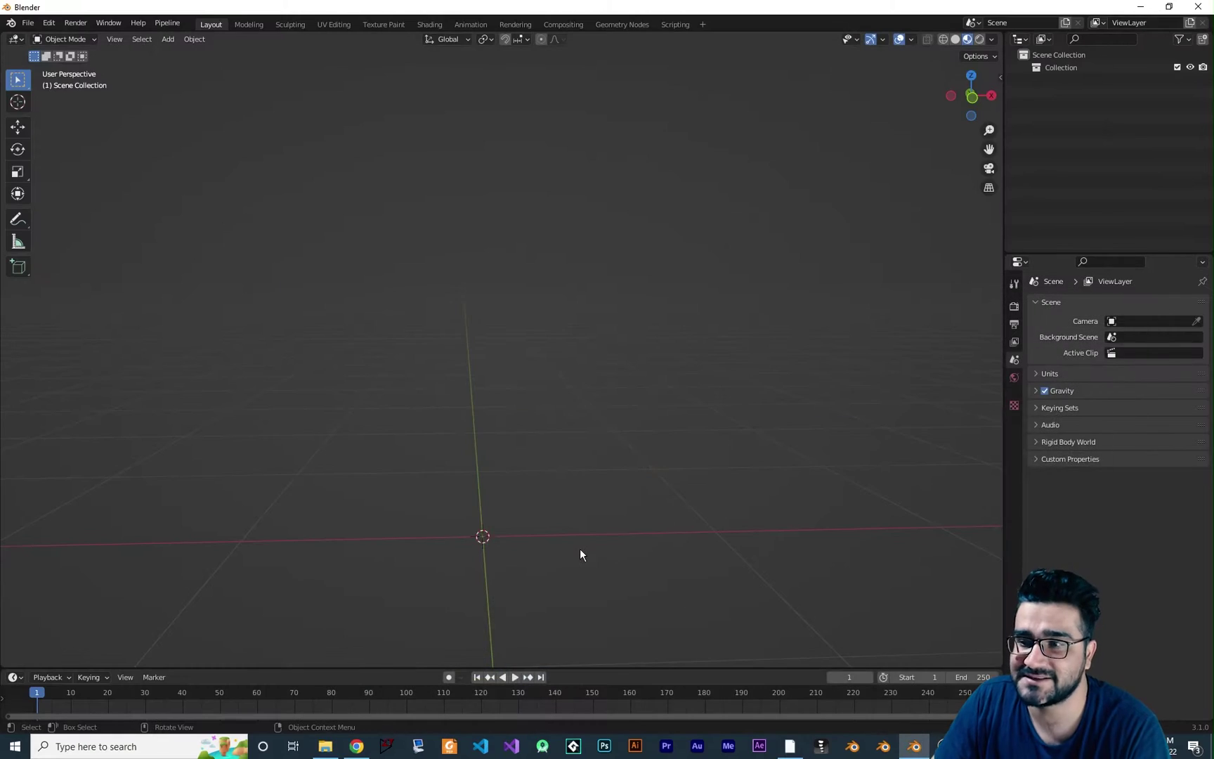
# Step: Add a cube, shrink it, and stretch it tall along Z
pyautogui.moveTo(525, 521); pyautogui.dragTo(490, 525, button='middle')
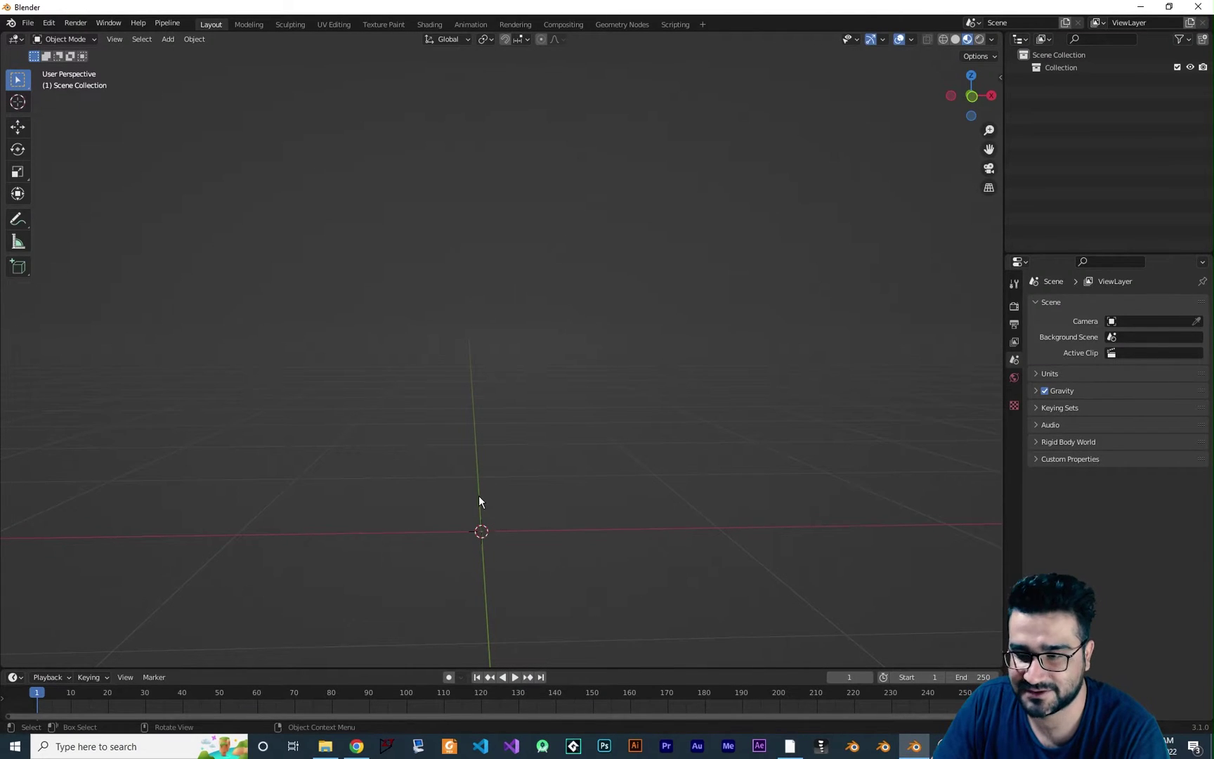
pyautogui.press('shift')
pyautogui.click(168, 40)
pyautogui.moveTo(197, 52)
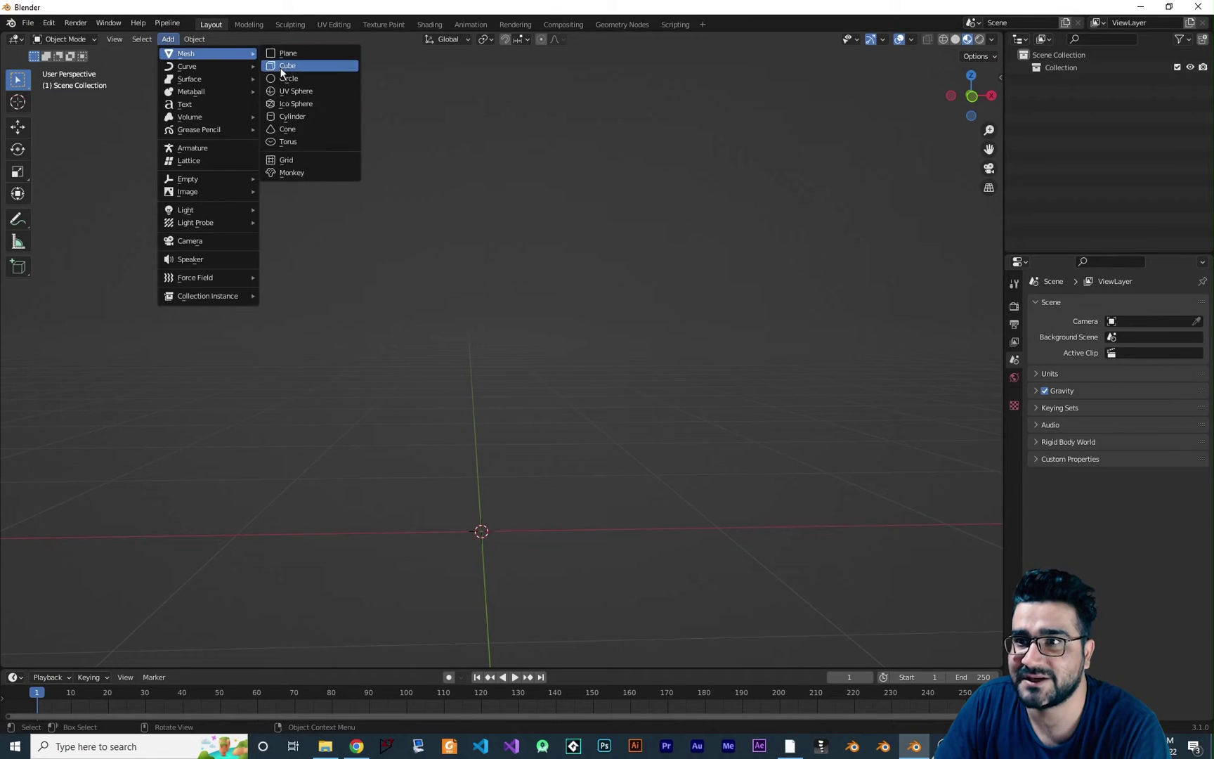
pyautogui.click(309, 65)
pyautogui.press('s')
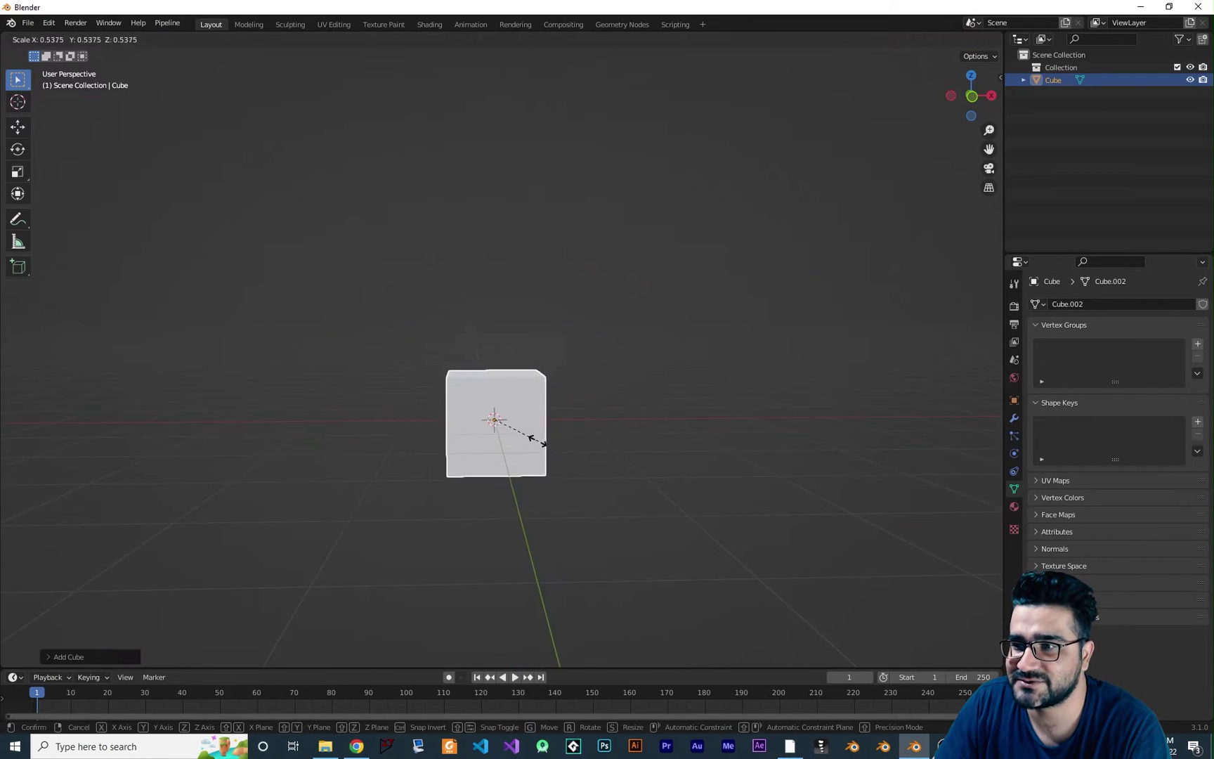
pyautogui.click(521, 444)
pyautogui.press('s')
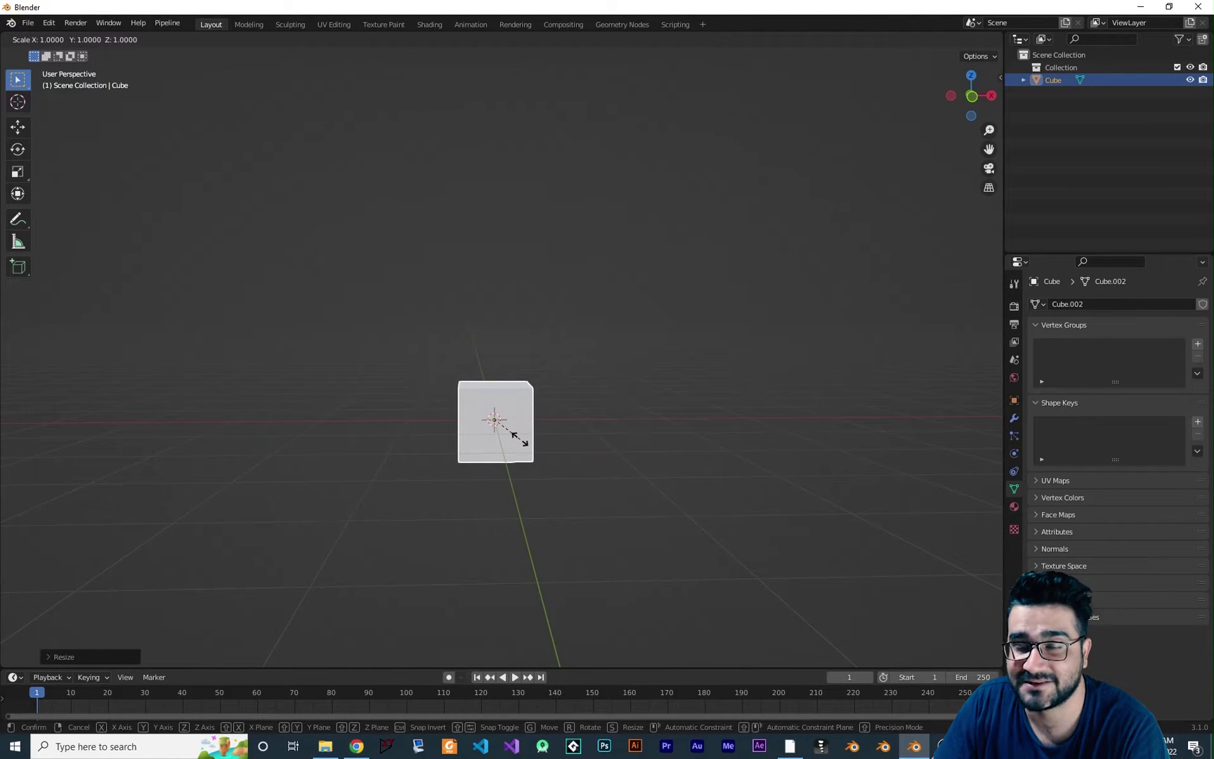
pyautogui.press('z')
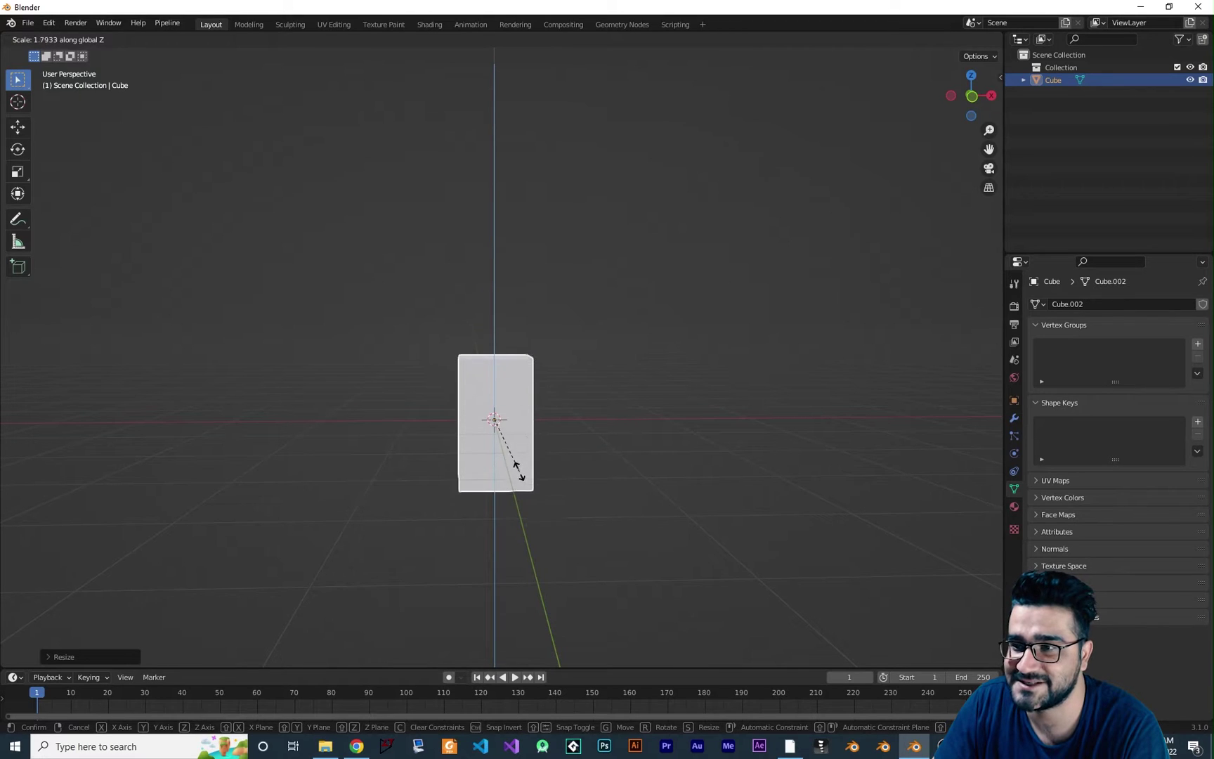
pyautogui.click(521, 492)
# Step: In front orthographic view, rest the cube on the ground line and duplicate it
pyautogui.press('KP_1')
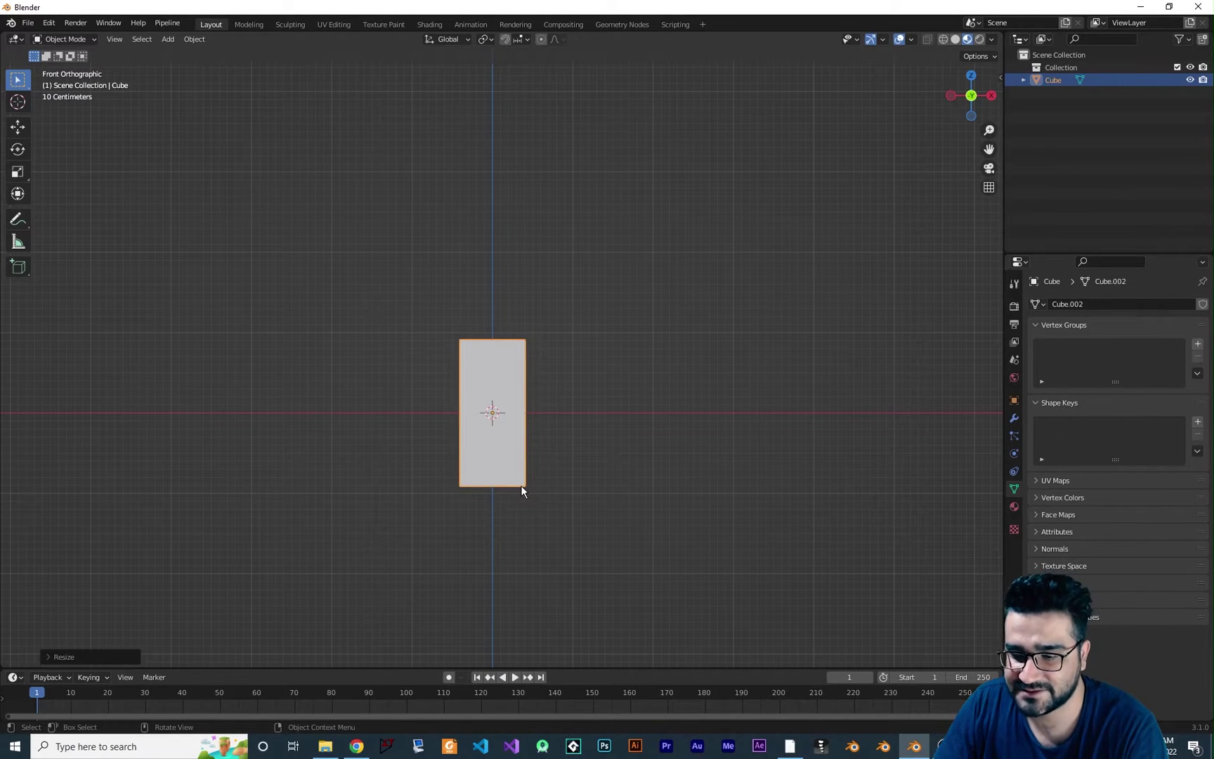
pyautogui.press('g')
pyautogui.press('z')
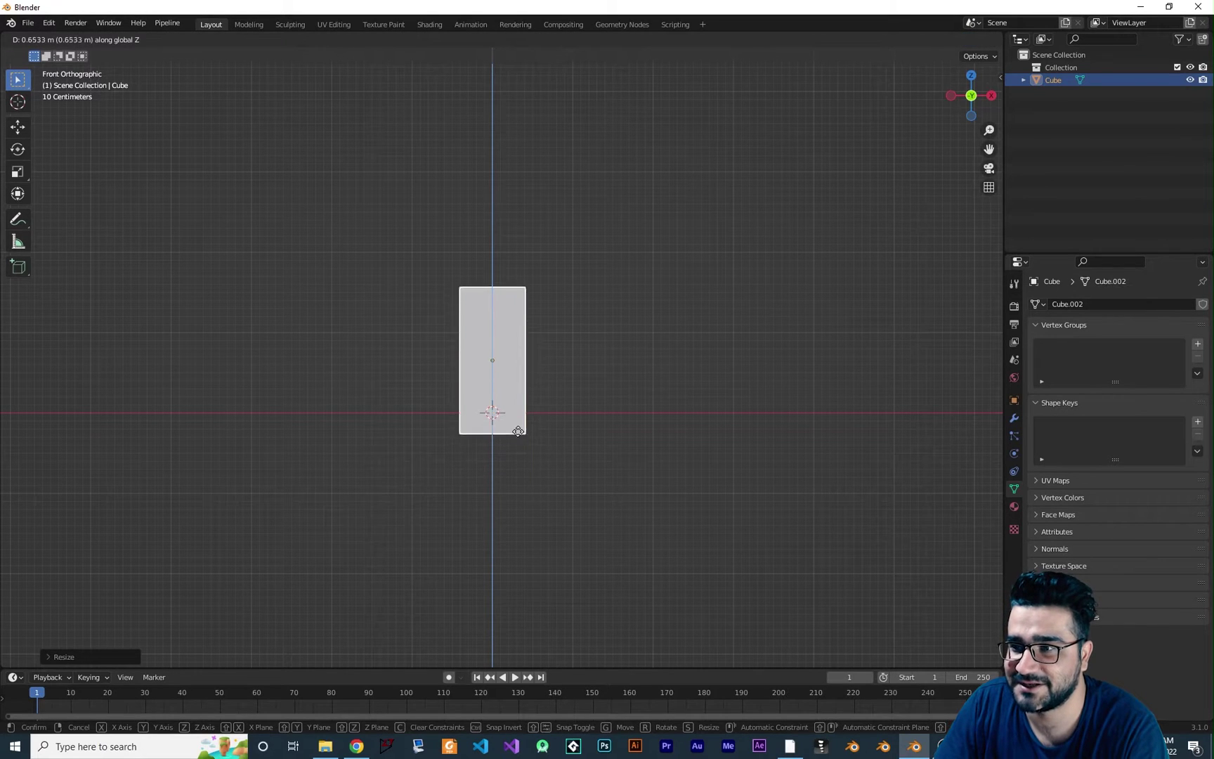
pyautogui.click(519, 414)
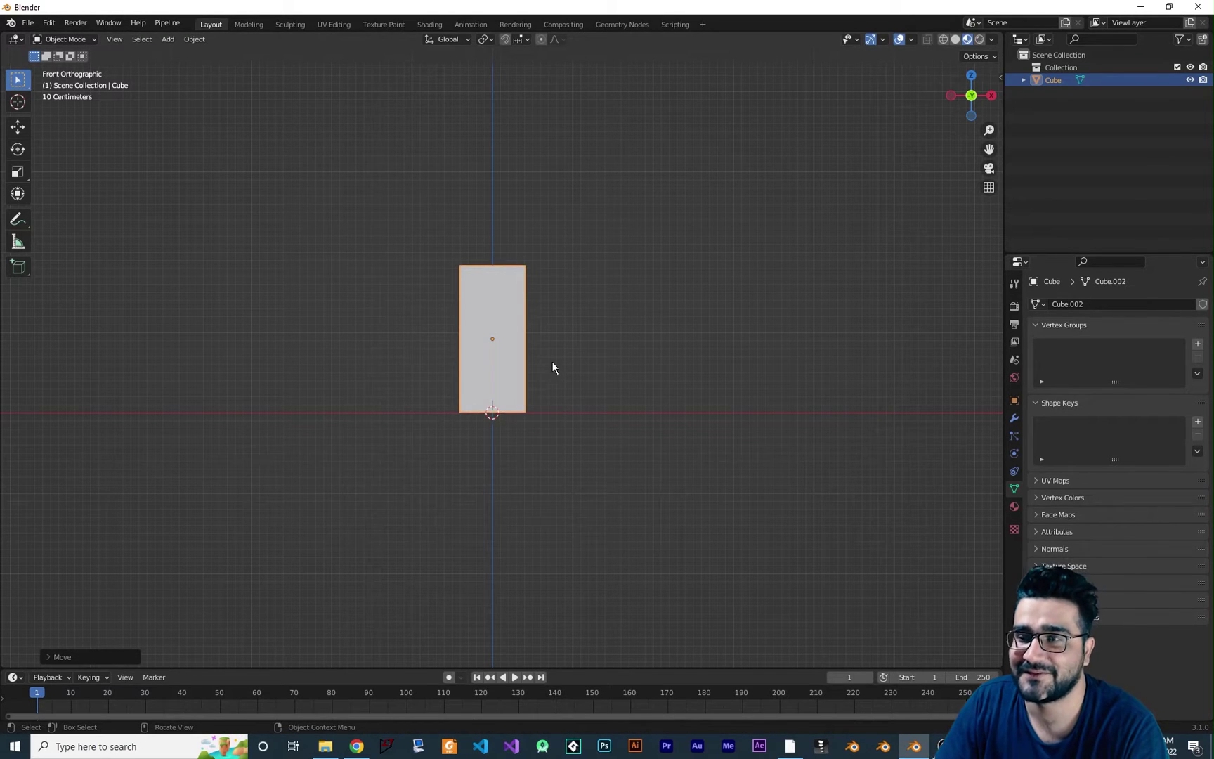
pyautogui.keyDown('shift'); pyautogui.moveTo(558, 317); pyautogui.dragTo(559, 427, button='middle'); pyautogui.keyUp('shift')
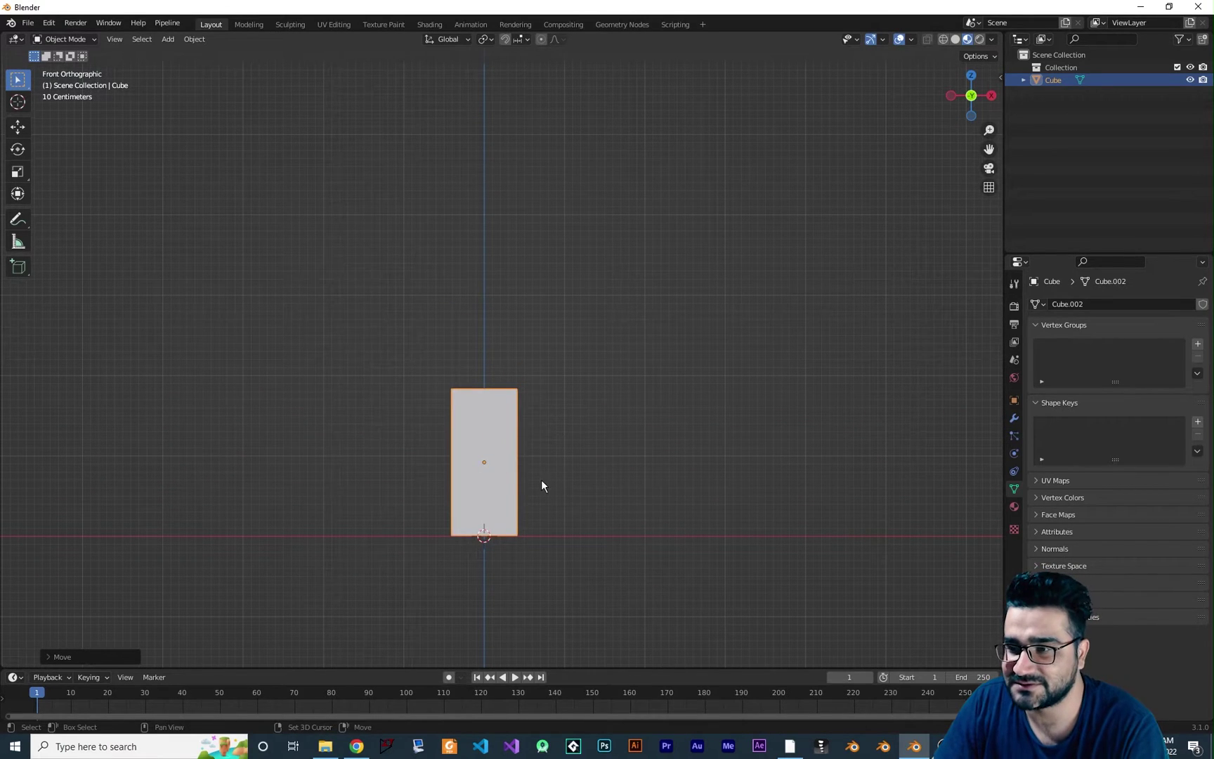
pyautogui.hotkey('shift', 'd')
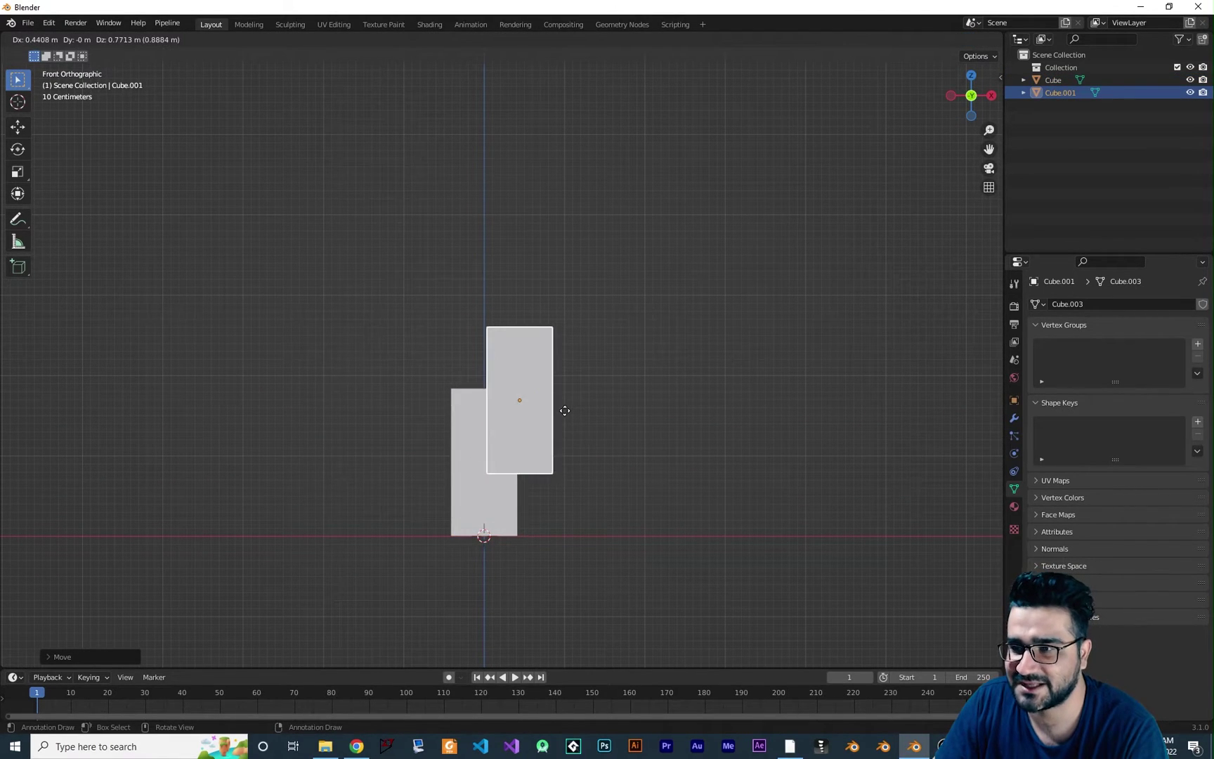
# Step: Place the copy above the first cube and add a third cube on top
pyautogui.press('z')
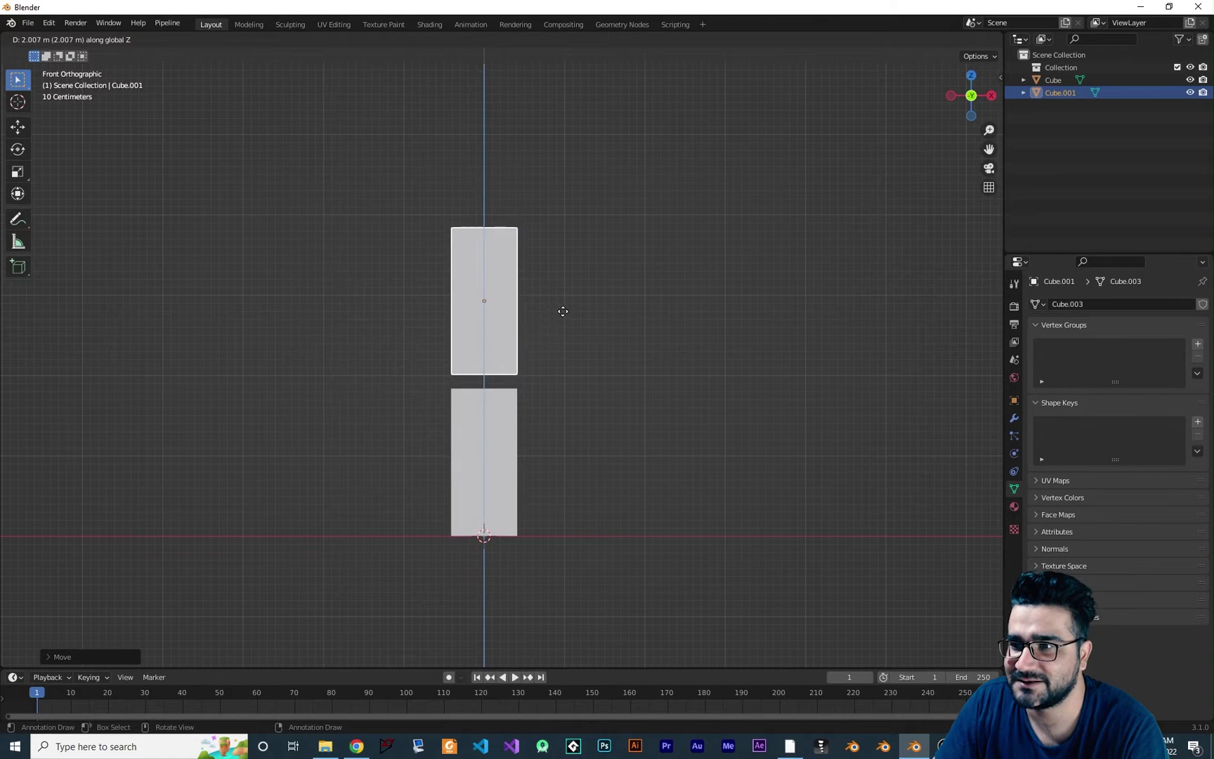
pyautogui.click(562, 309)
pyautogui.hotkey('shift', 'd')
pyautogui.press('Escape')
pyautogui.press('g')
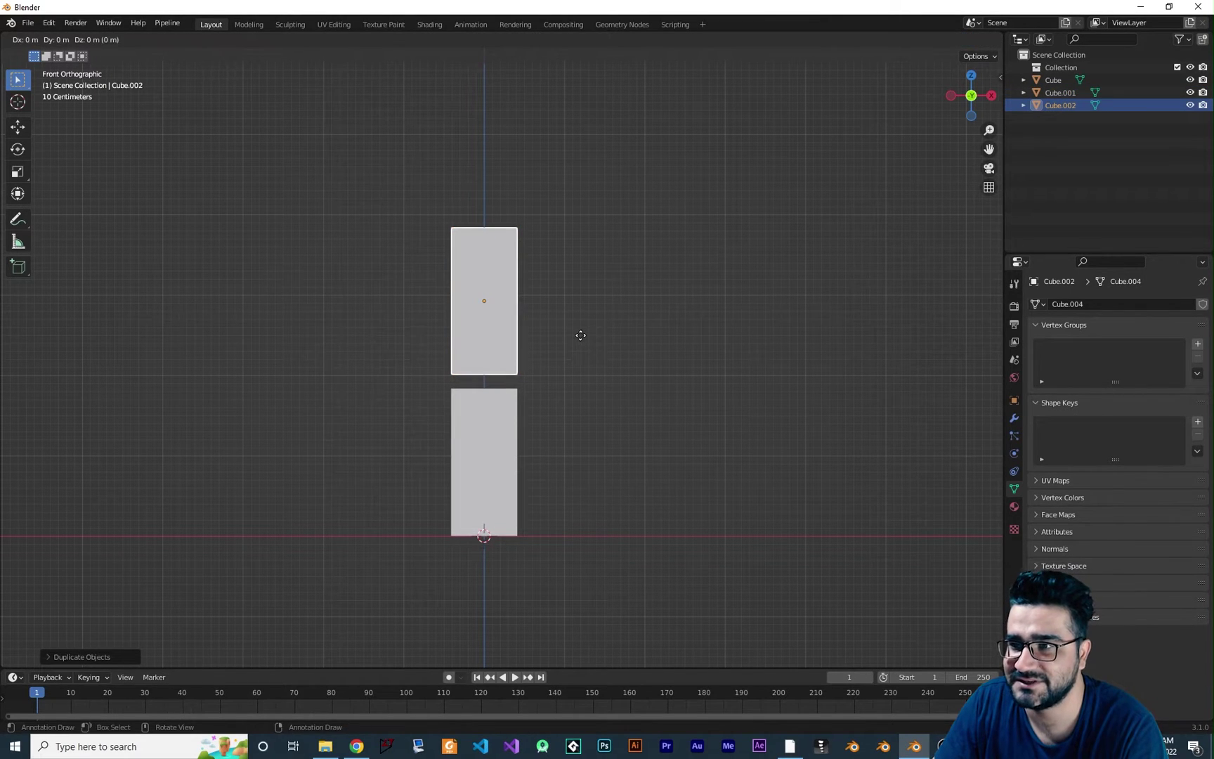
pyautogui.press('z')
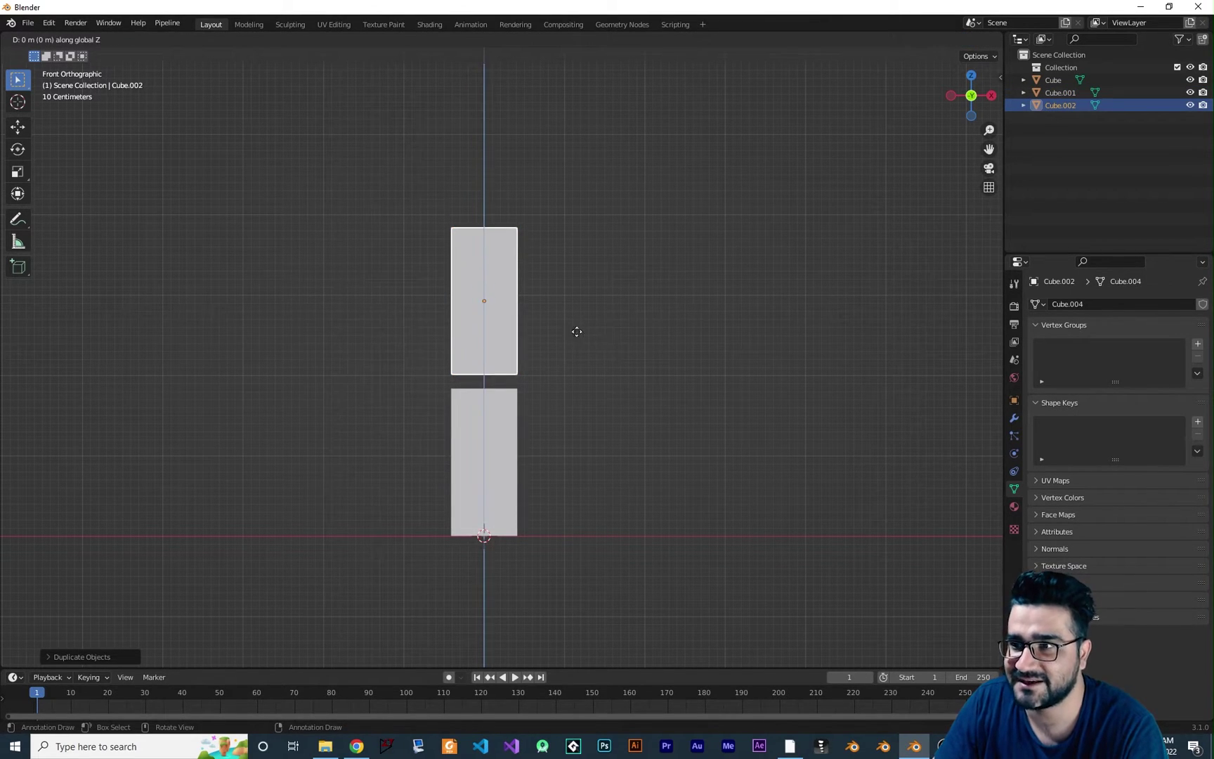
pyautogui.click(569, 174)
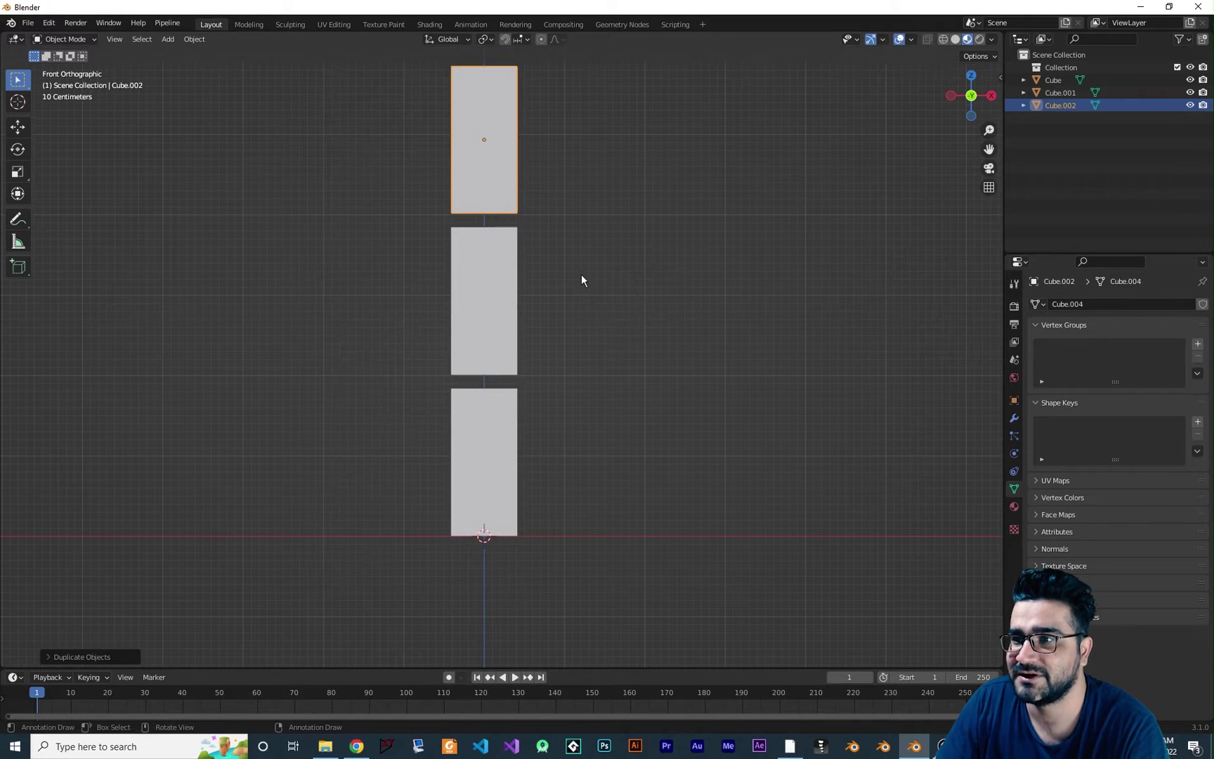
pyautogui.scroll(-2, 581, 276)
pyautogui.moveTo(598, 295); pyautogui.dragTo(642, 355, button='middle')
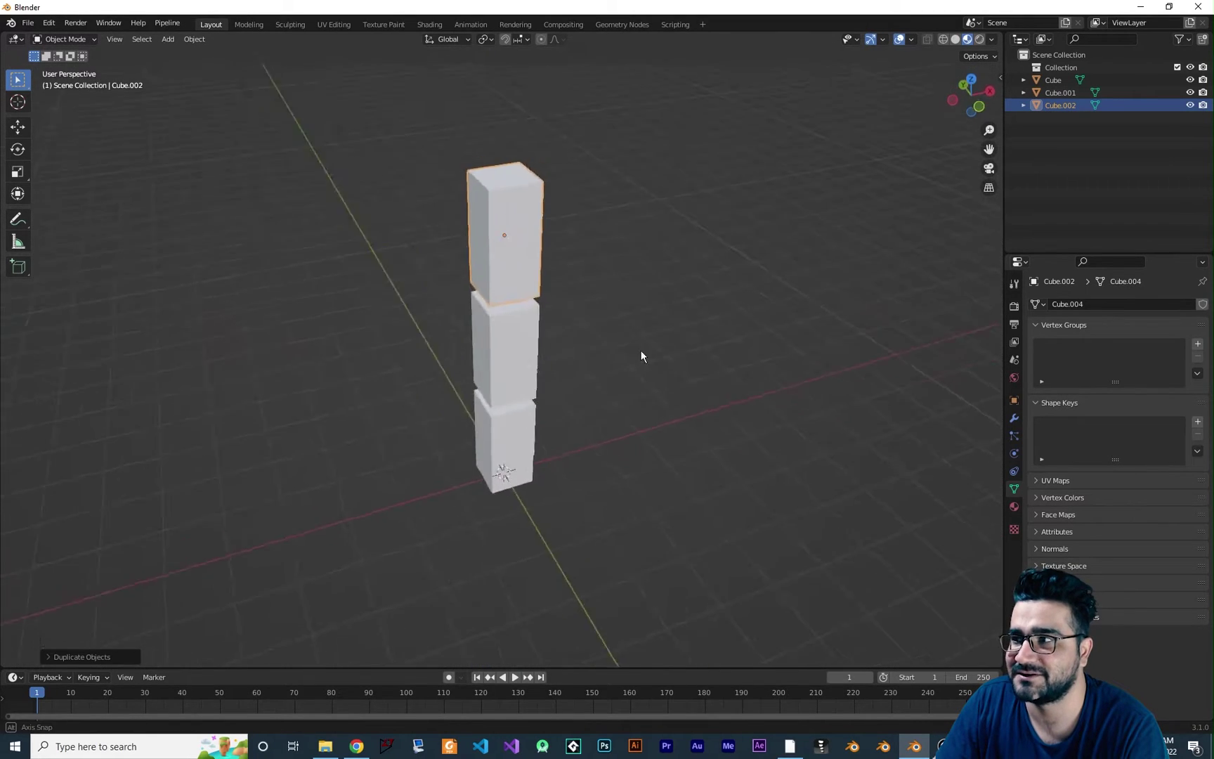
# Step: Join the three cubes with Ctrl+J and name the object 'box'
pyautogui.keyDown('shift'); pyautogui.click(1072, 82); pyautogui.keyUp('shift')
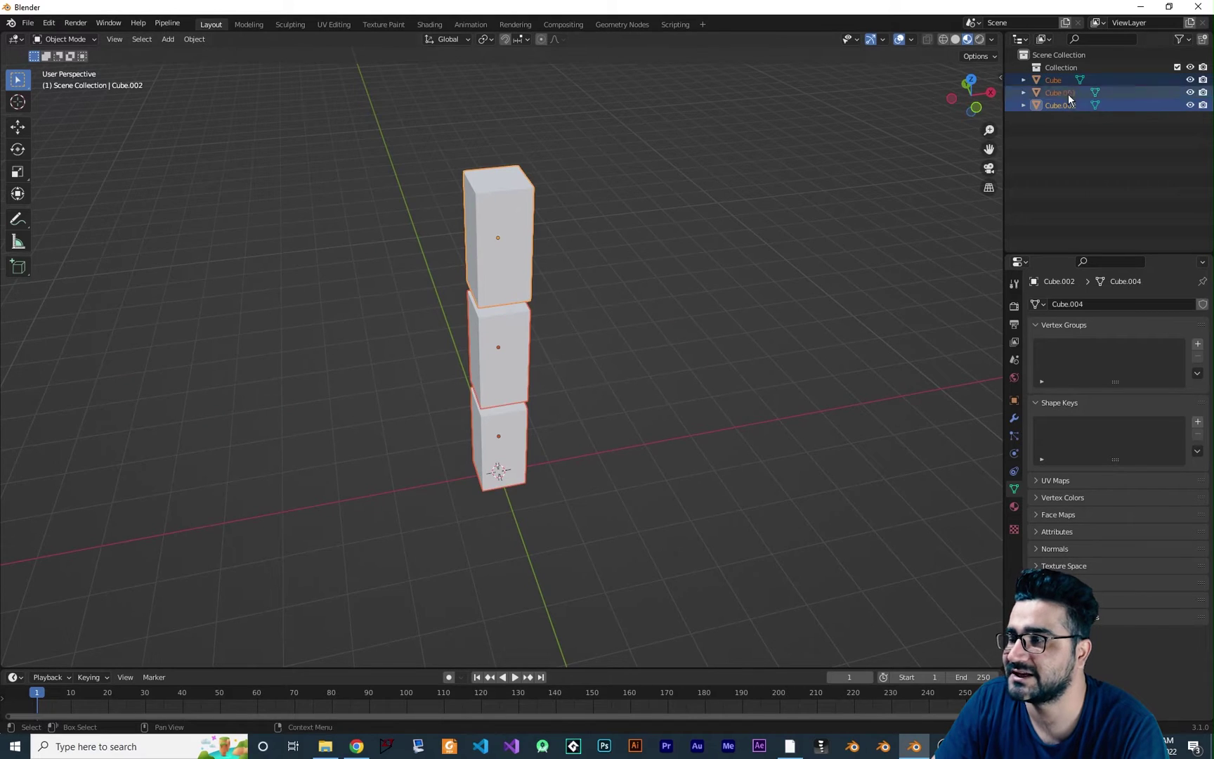
pyautogui.moveTo(520, 330); pyautogui.dragTo(570, 342, button='middle')
pyautogui.hotkey('ctrl', 'j')
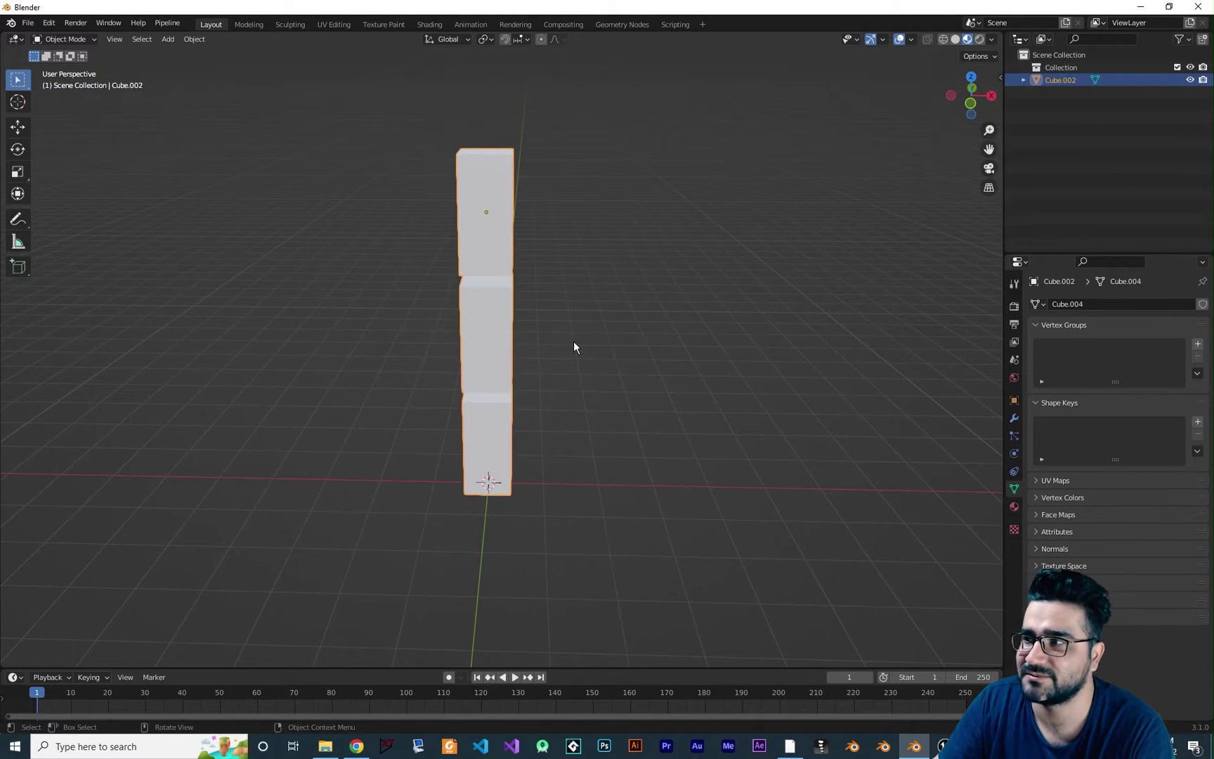
pyautogui.doubleClick(1068, 80)
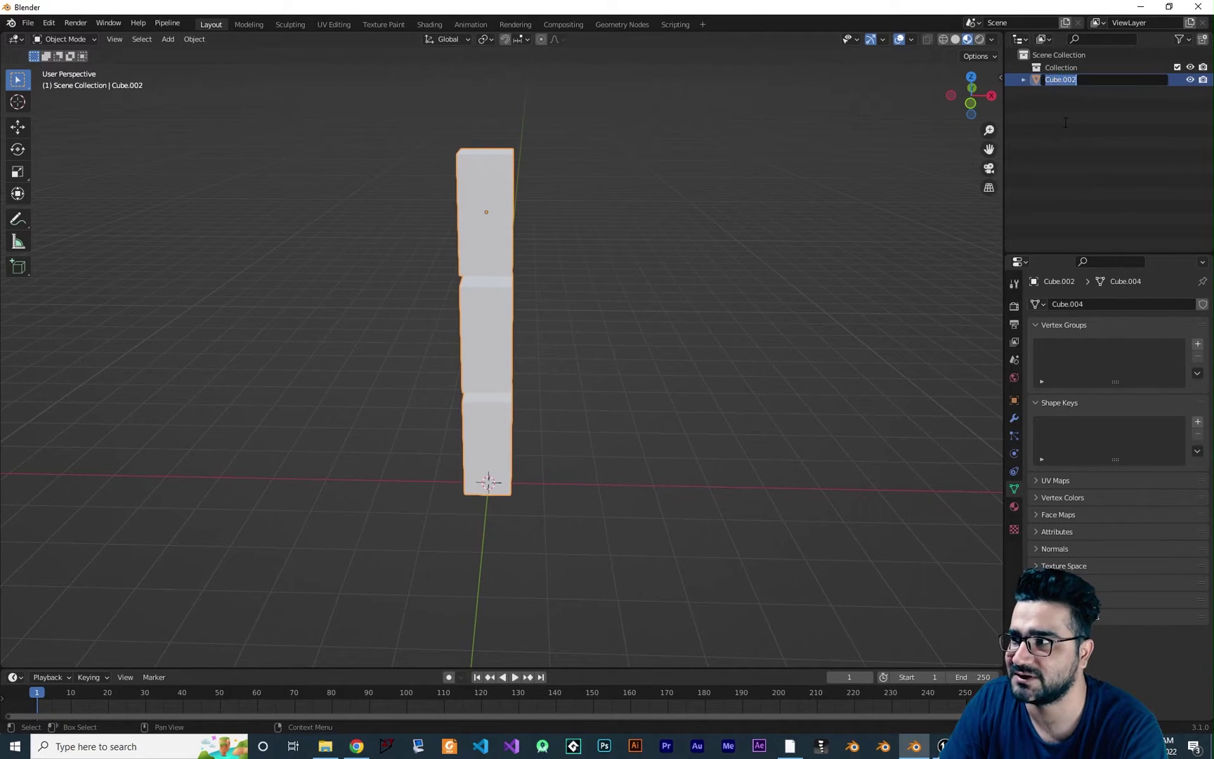
pyautogui.write('box')
pyautogui.press('Return')
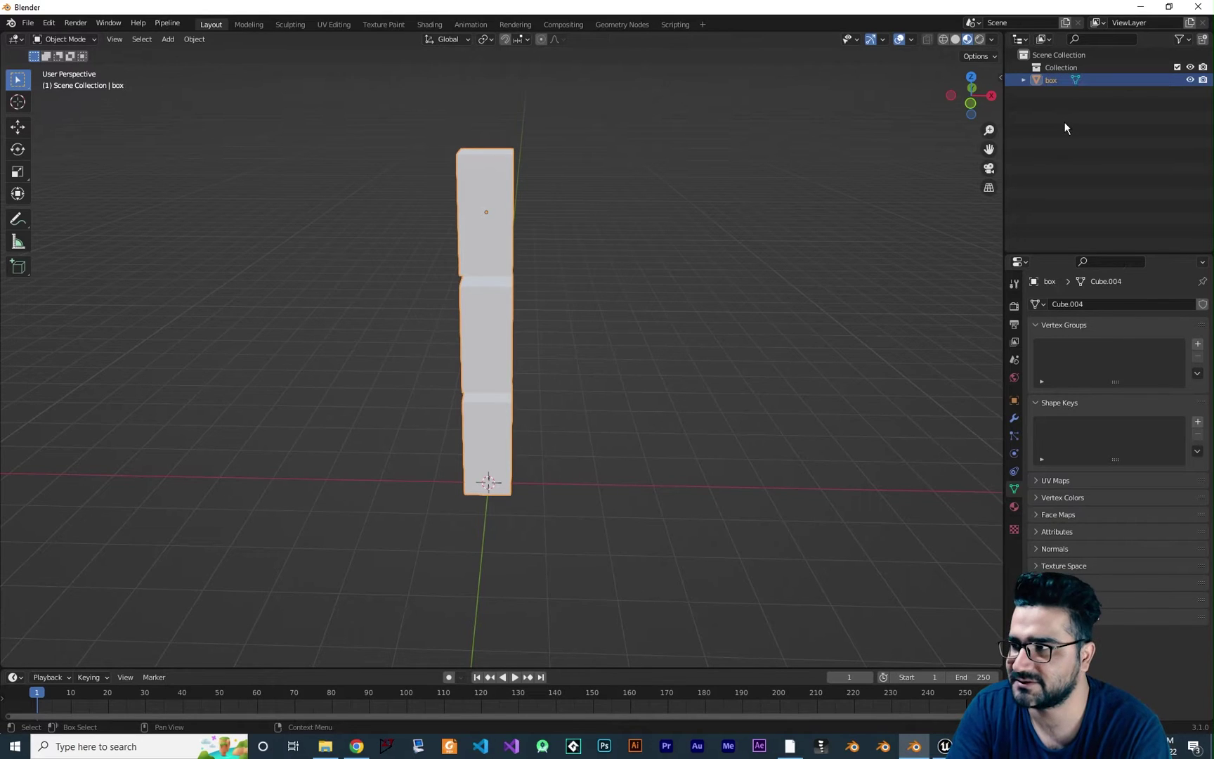
# Step: Return to the front orthographic view of the stack
pyautogui.moveTo(569, 330)
pyautogui.mouseDown(button='middle')
pyautogui.moveTo(538, 353)
pyautogui.moveTo(548, 331)
pyautogui.moveTo(555, 339)
pyautogui.mouseUp(button='middle')
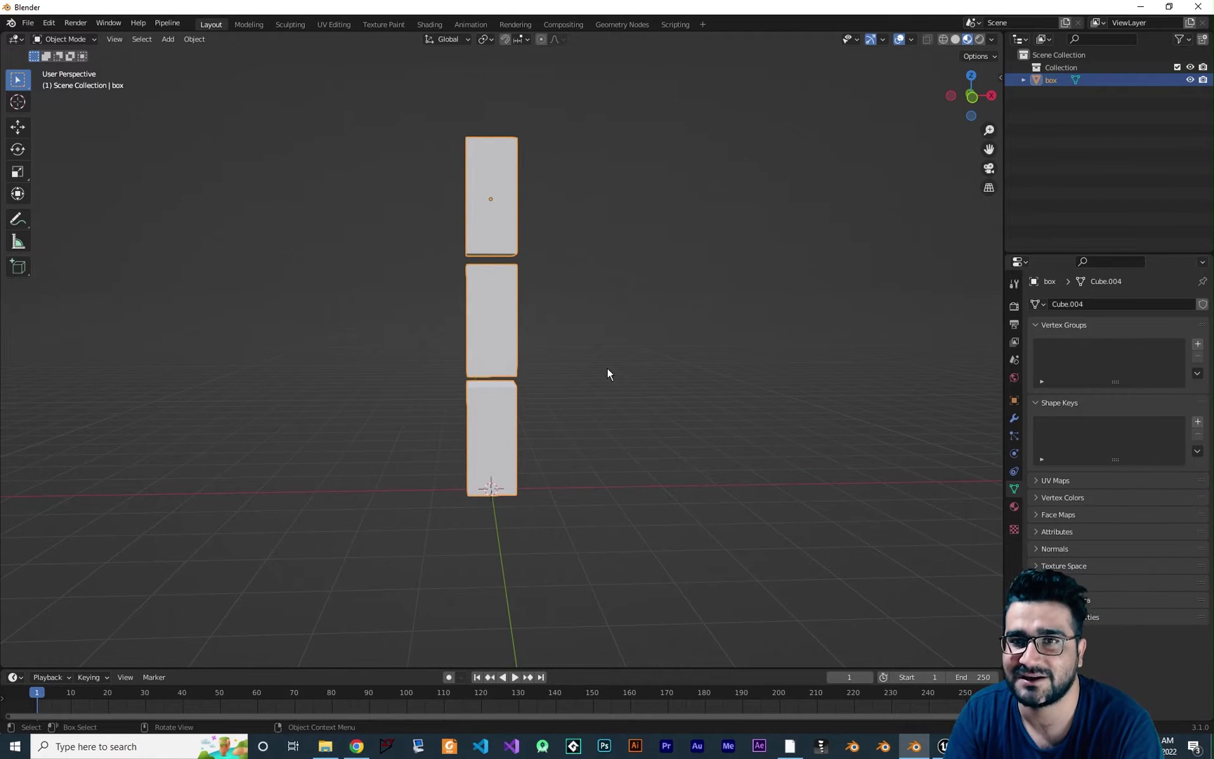
pyautogui.moveTo(607, 366); pyautogui.dragTo(562, 441, button='middle')
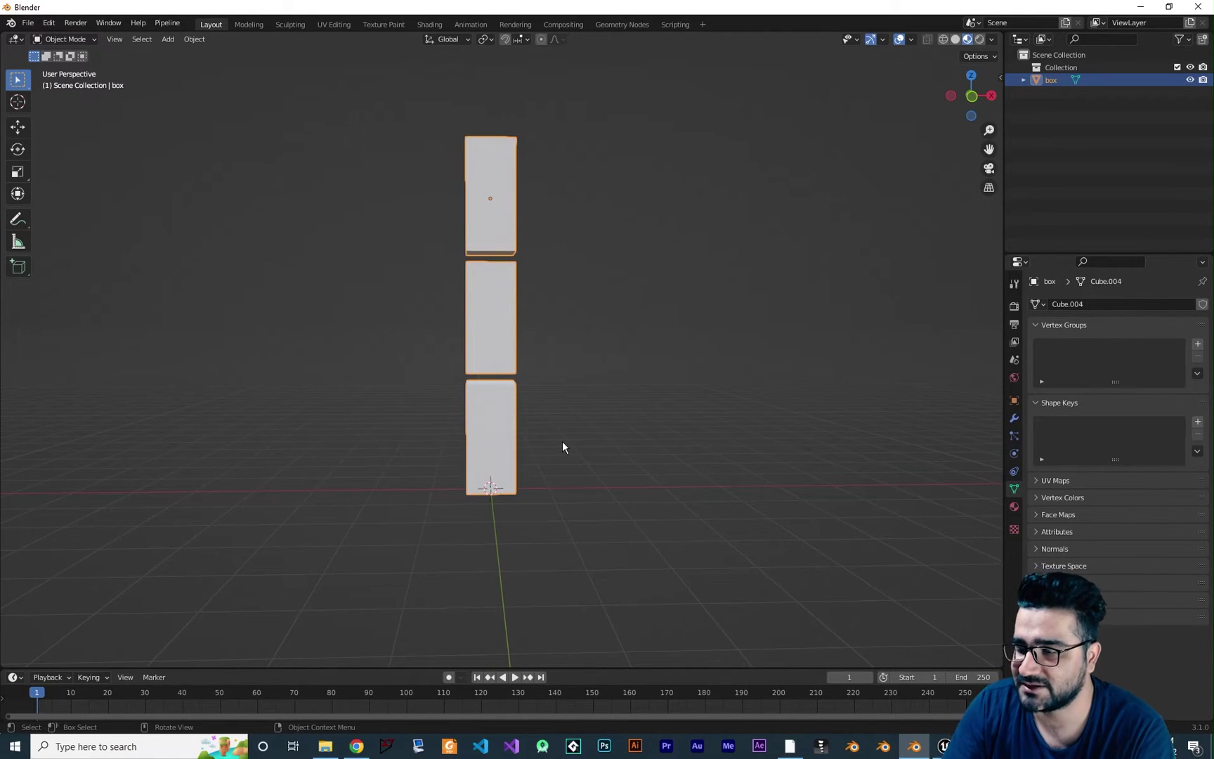
pyautogui.press('KP_1')
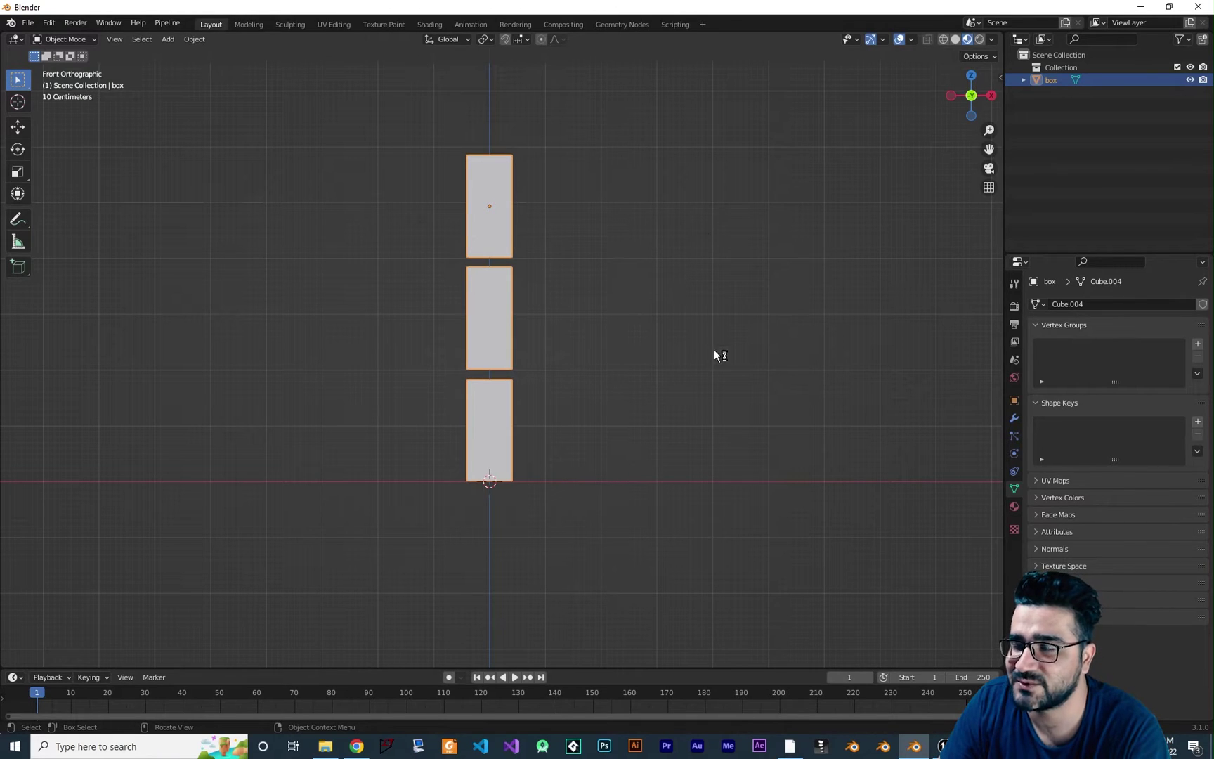
pyautogui.click(168, 39)
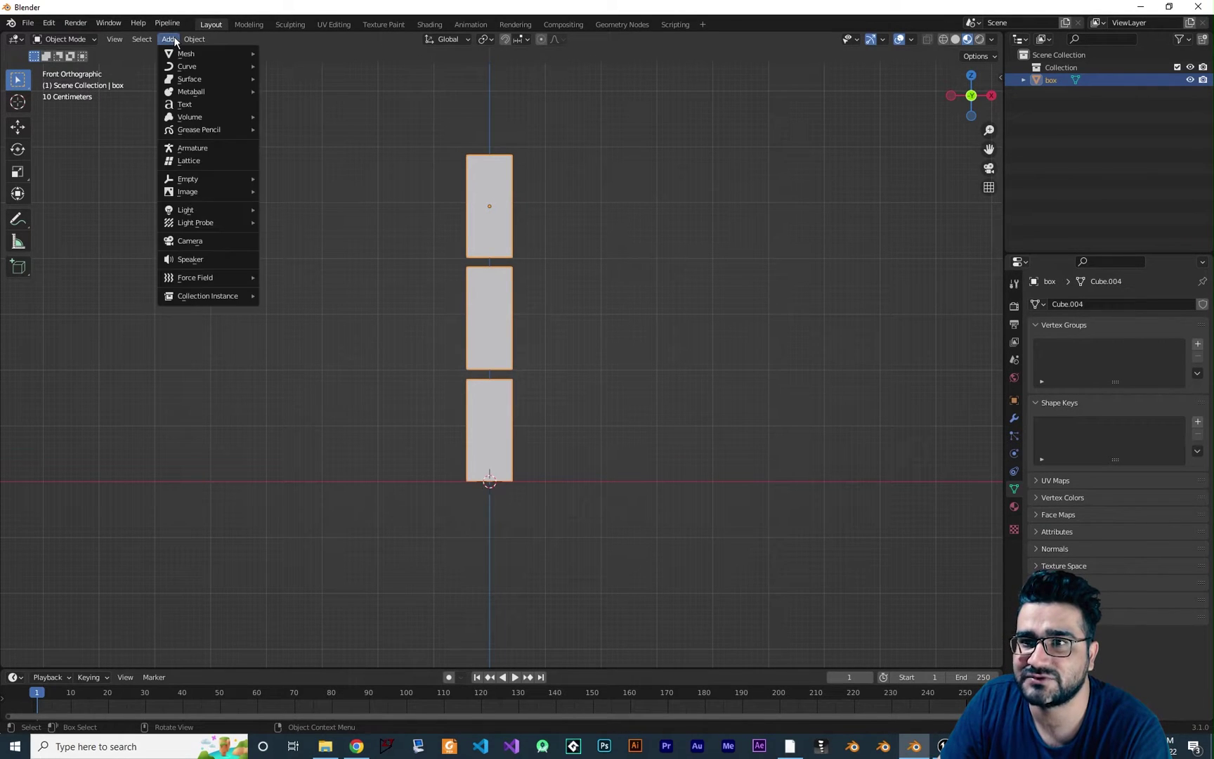
# Step: Add an armature and rename it 'root'
pyautogui.click(197, 156)
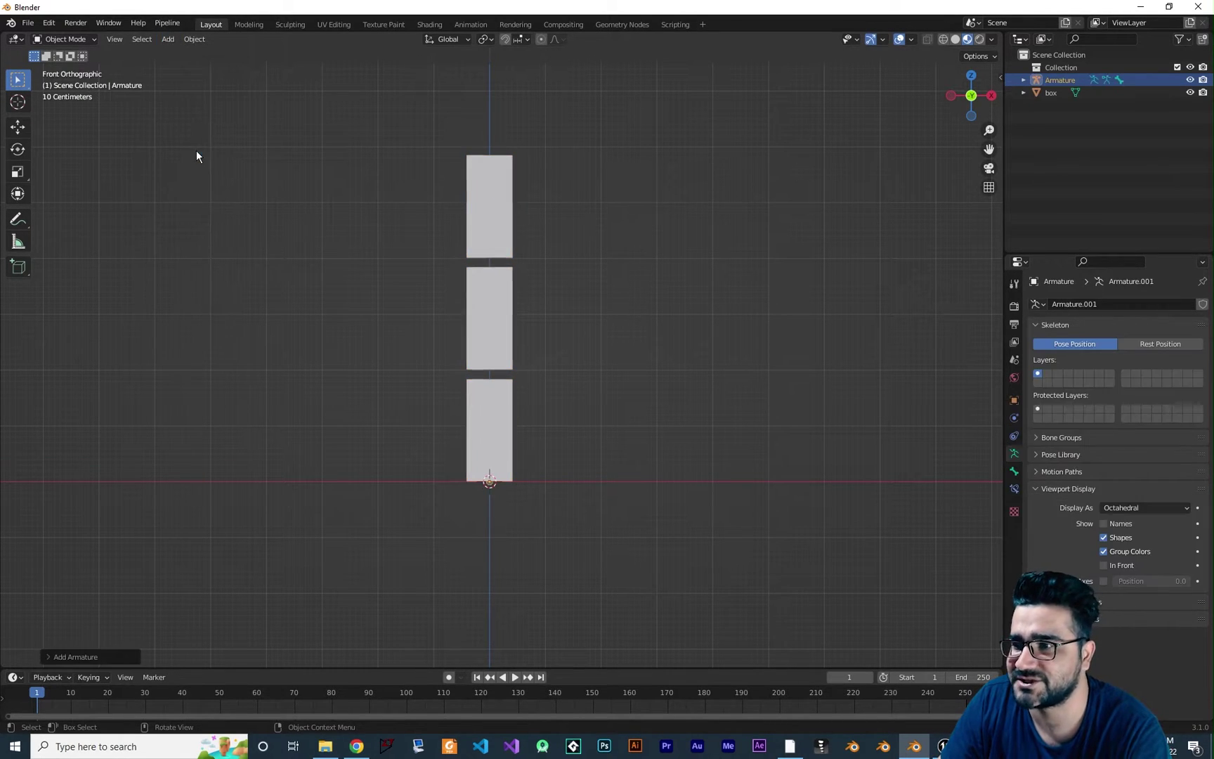
pyautogui.click(1051, 80)
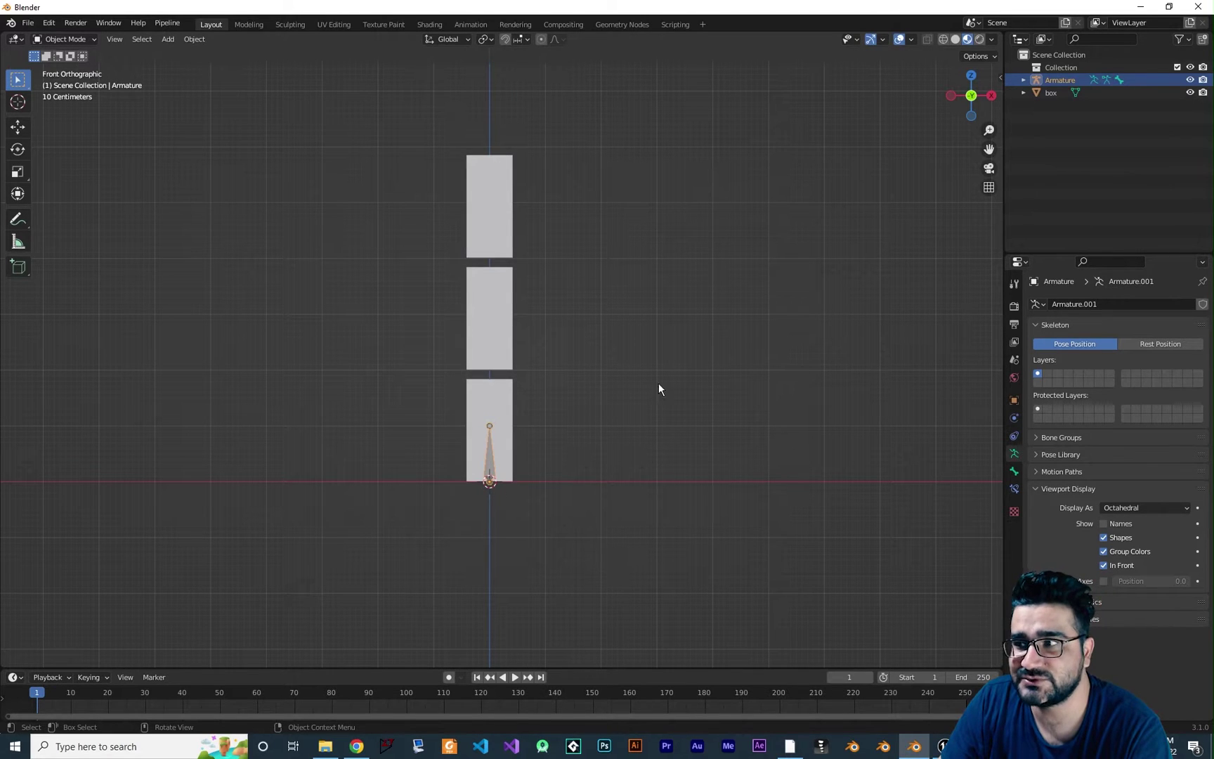
pyautogui.doubleClick(1056, 79)
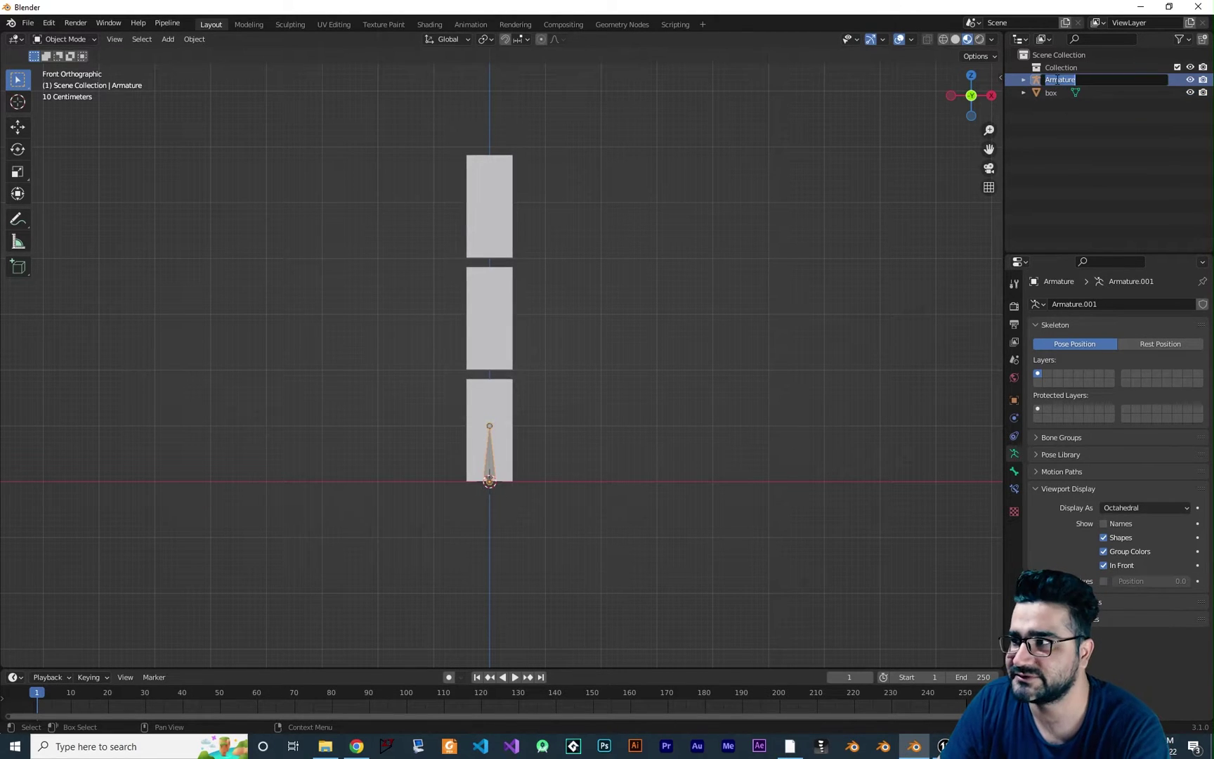
pyautogui.write('root')
pyautogui.press('Return')
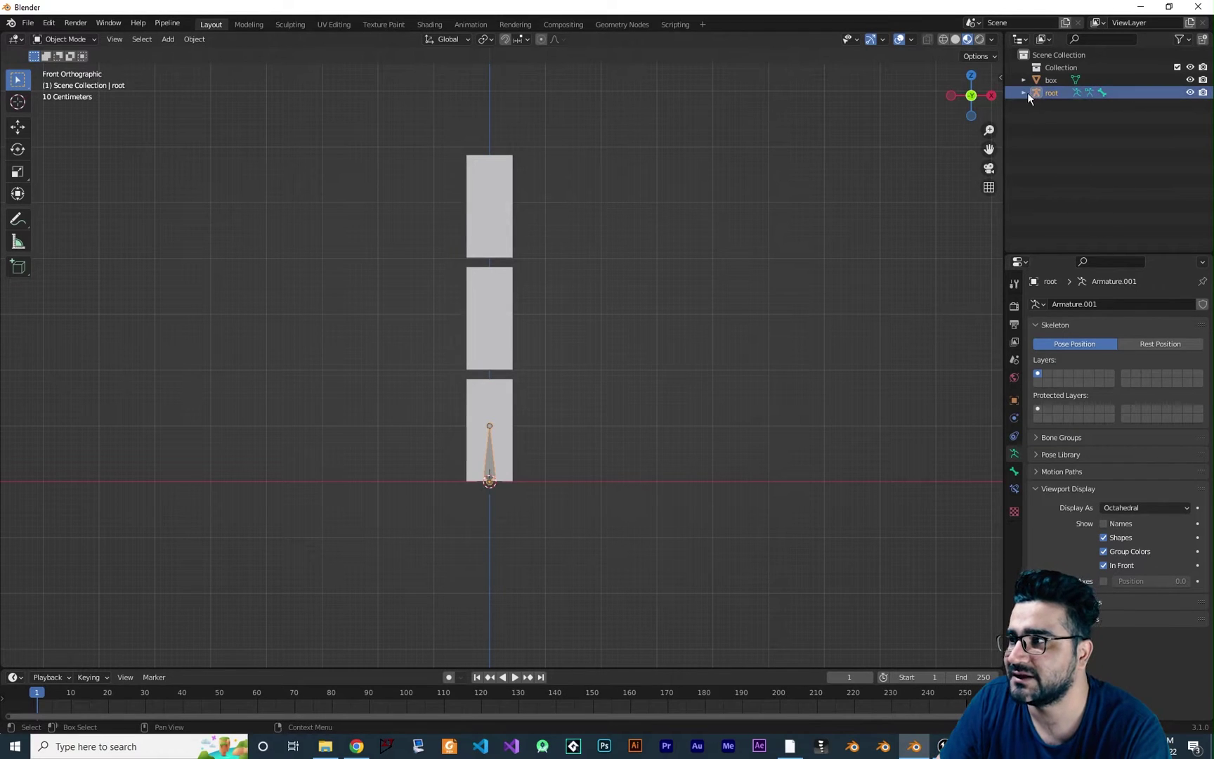
# Step: Expand root in the Outliner to show its Bone, then enter Edit Mode
pyautogui.click(1026, 92)
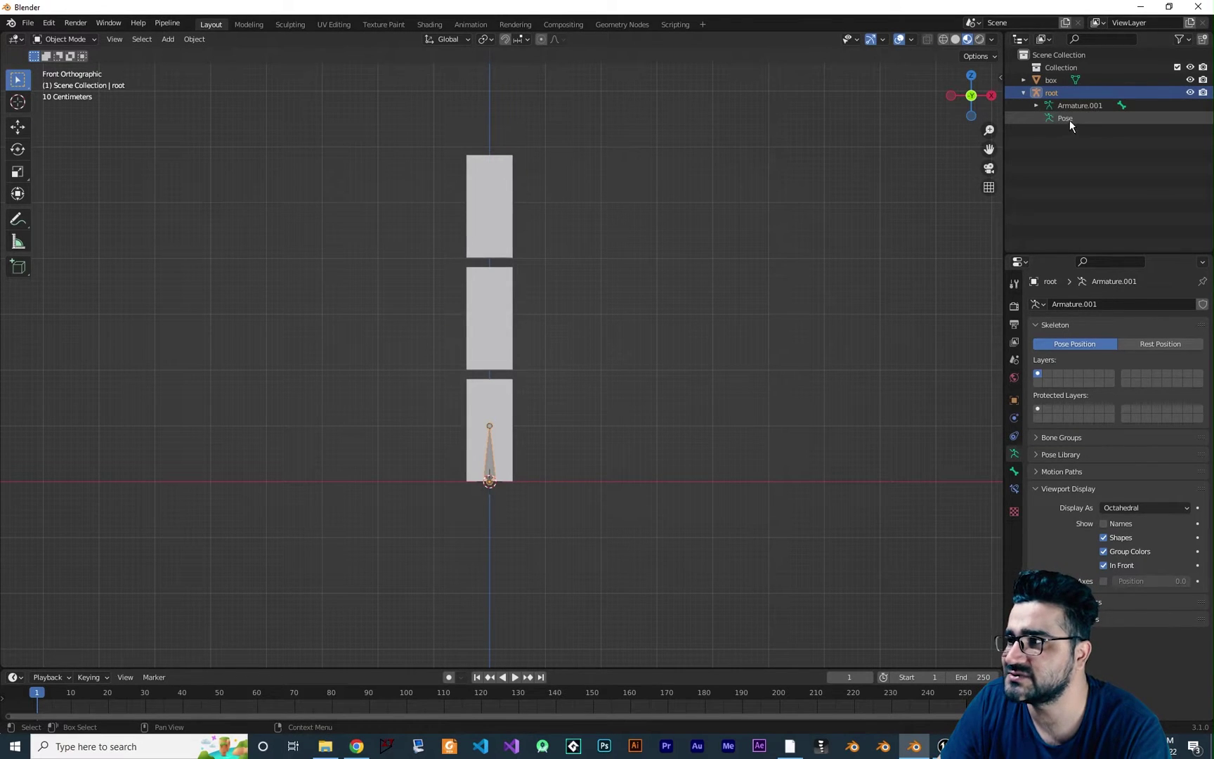
pyautogui.click(1035, 104)
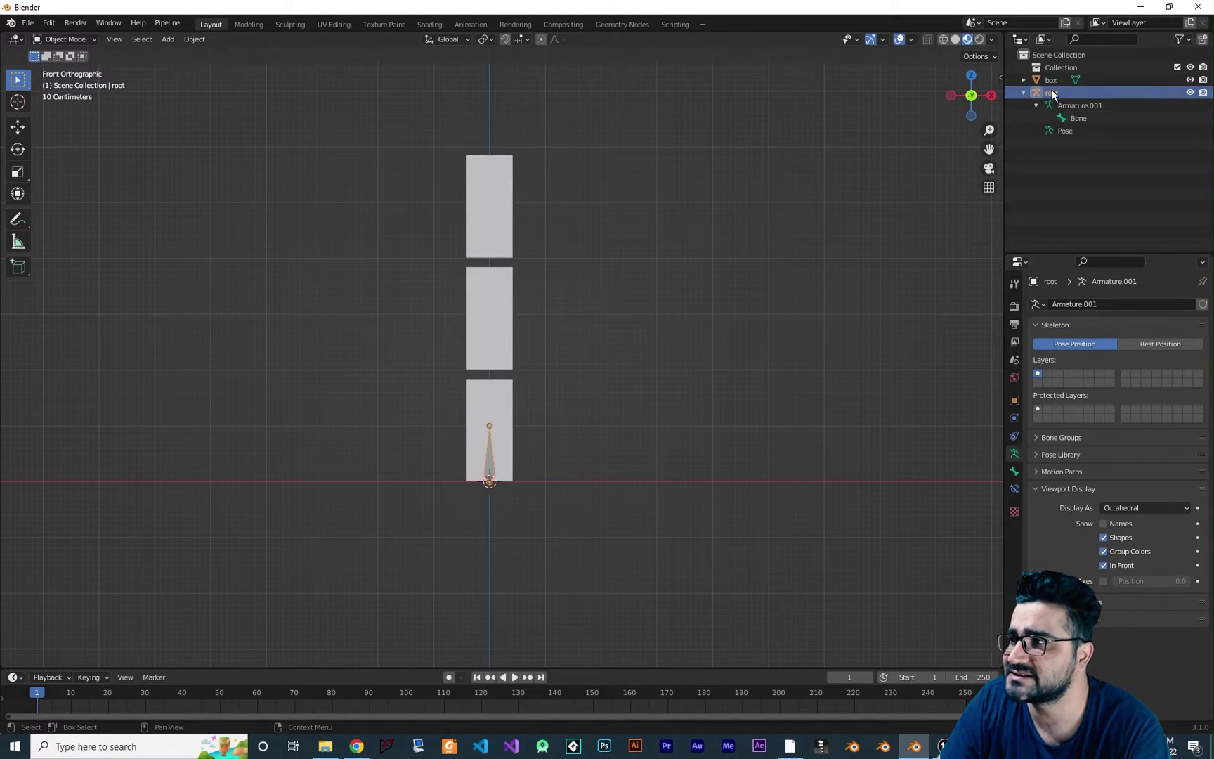
pyautogui.click(1077, 118)
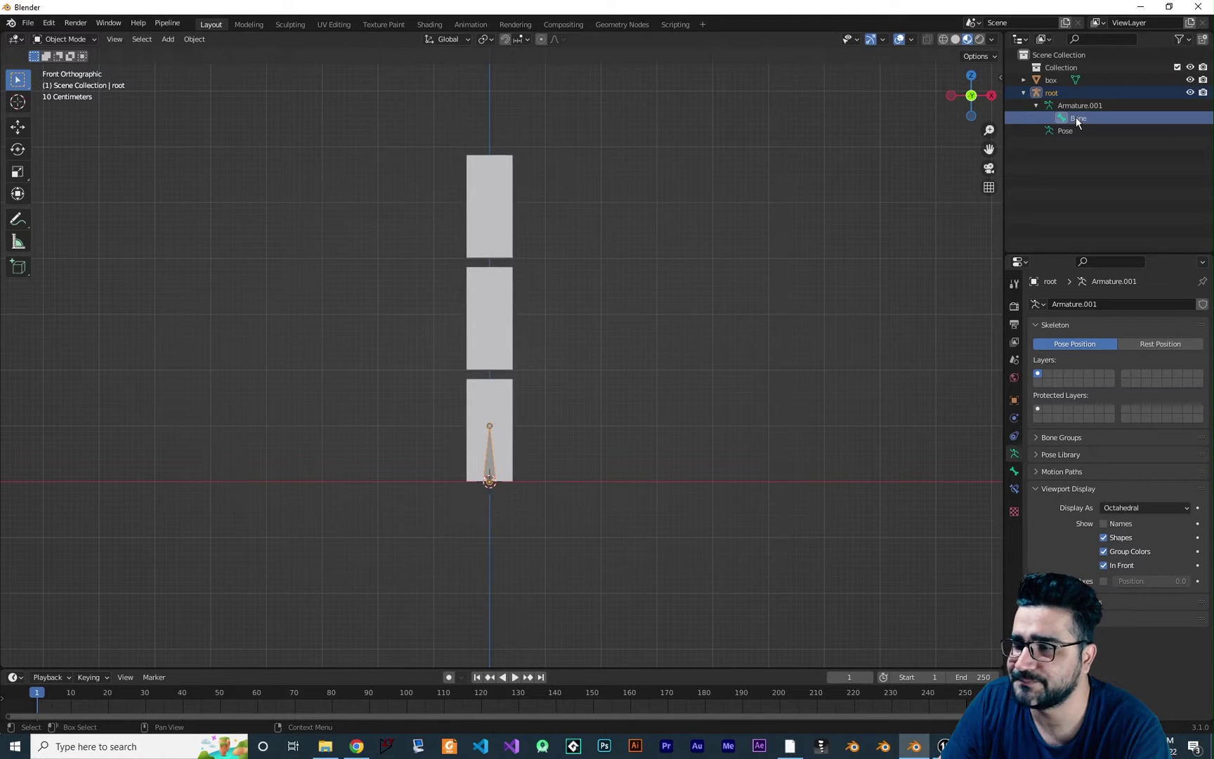
pyautogui.click(1046, 94)
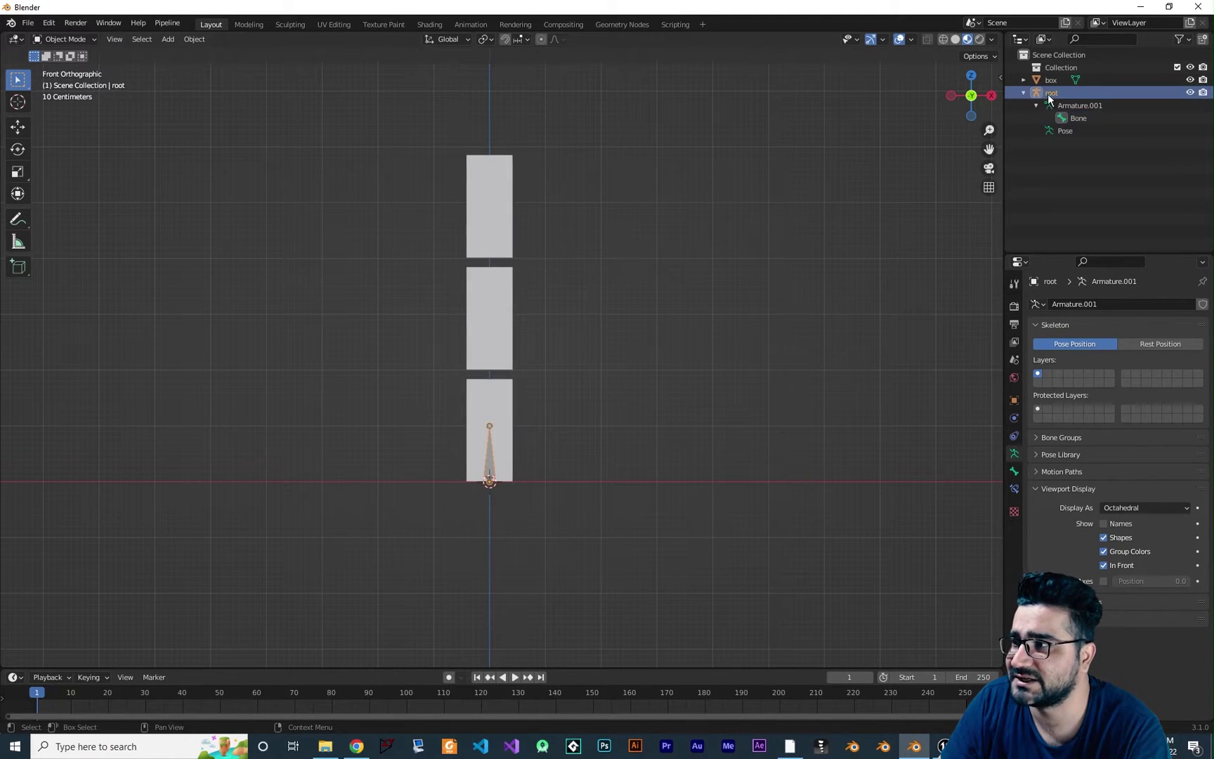
pyautogui.click(91, 41)
pyautogui.click(49, 68)
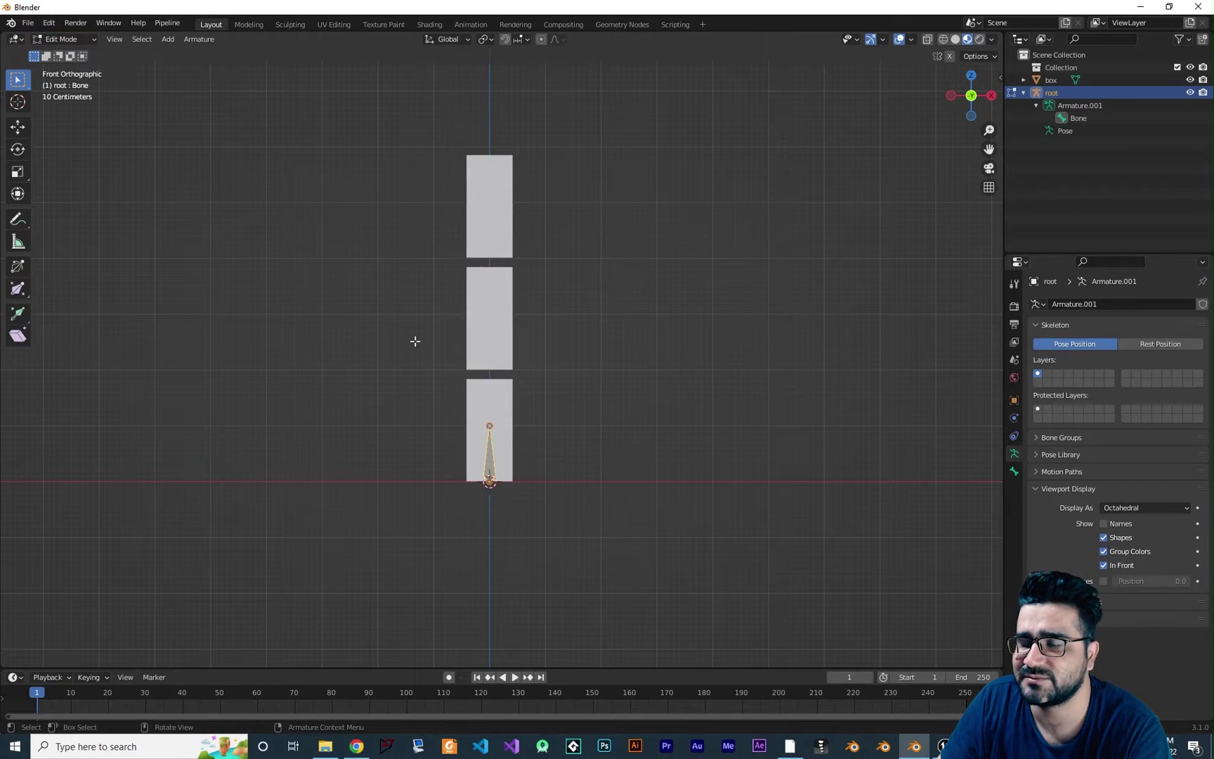
# Step: Scale the bone and move it along Z to span the lowest box
pyautogui.press('s')
pyautogui.click(519, 409)
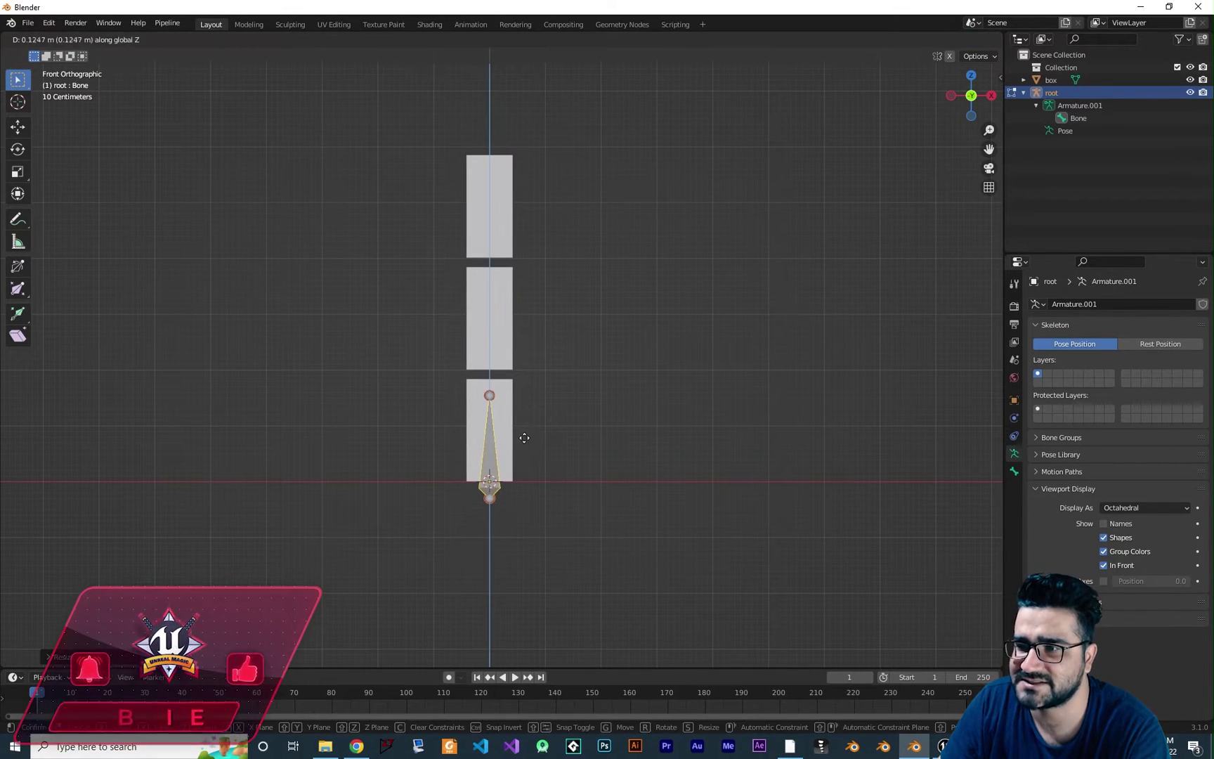
pyautogui.press('g')
pyautogui.press('z')
pyautogui.click(527, 426)
pyautogui.press('s')
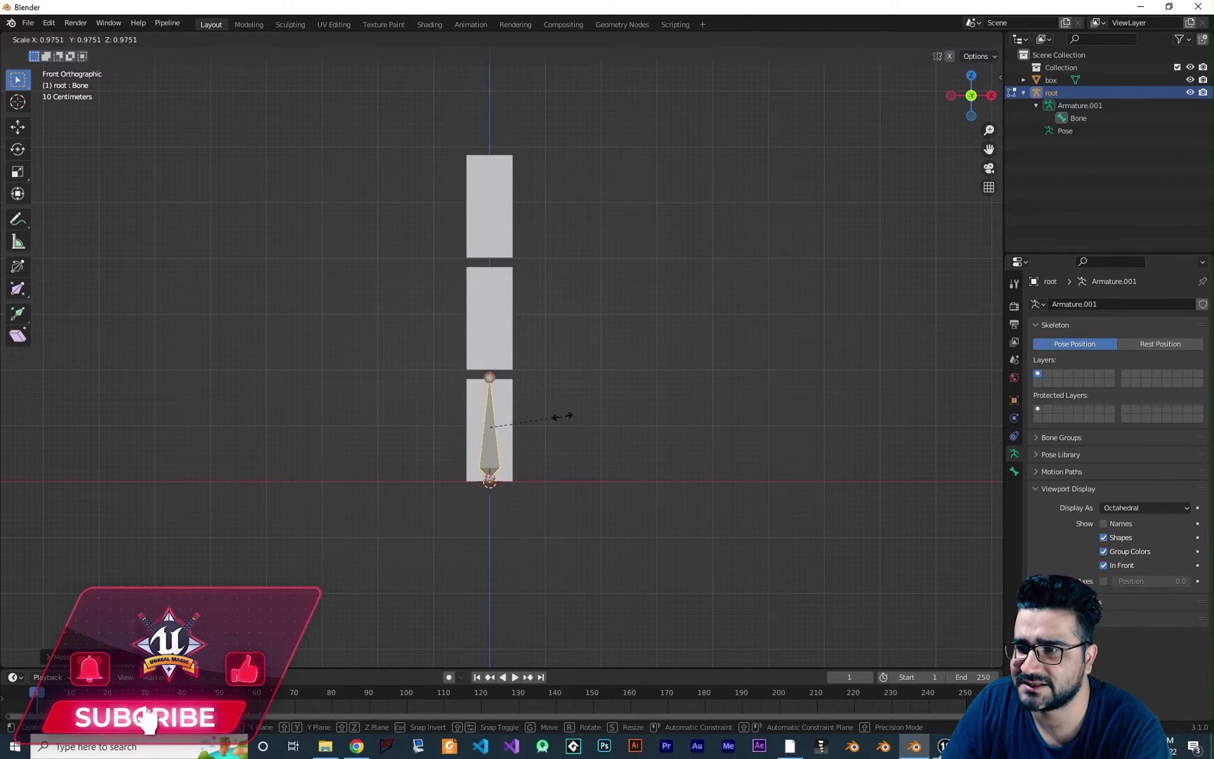
pyautogui.press('g')
pyautogui.press('z')
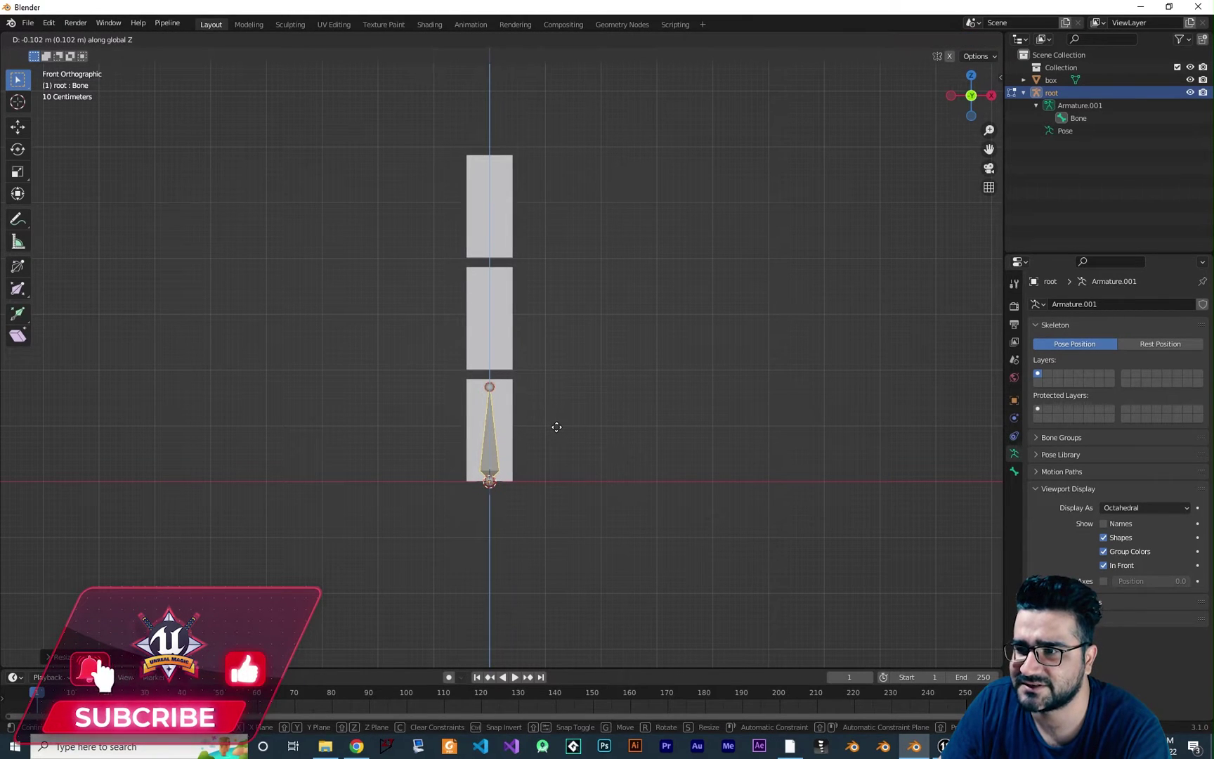
pyautogui.rightClick(556, 426)
pyautogui.click(481, 402)
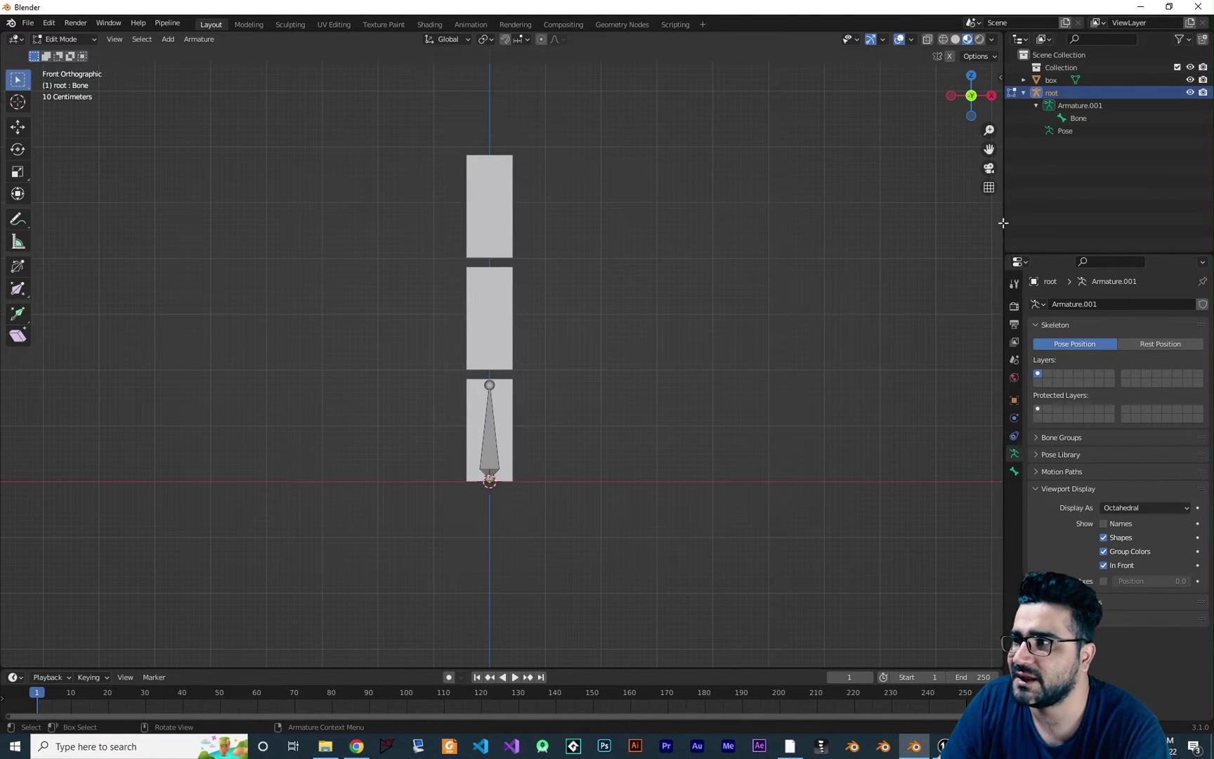
# Step: Rename the bone to 'Bone01'
pyautogui.click(1080, 118)
pyautogui.press('F2')
pyautogui.write('Bone0')
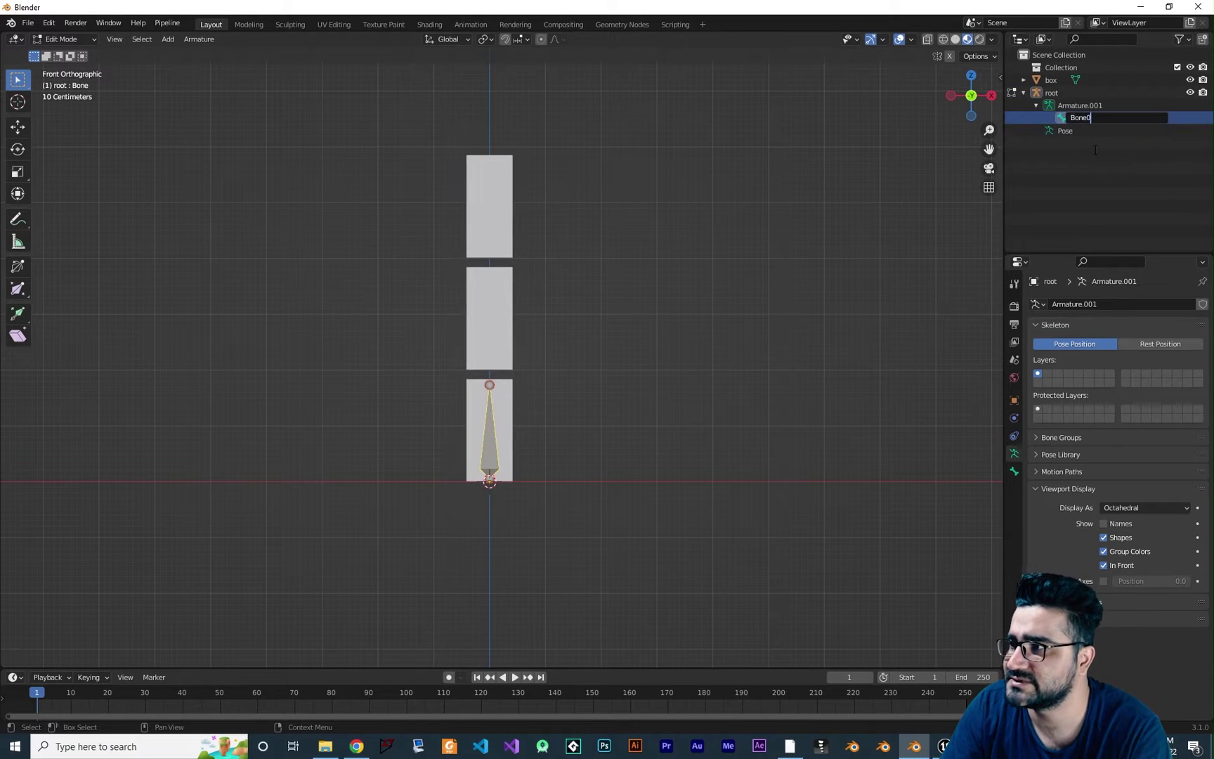
pyautogui.write('1')
pyautogui.press('Return')
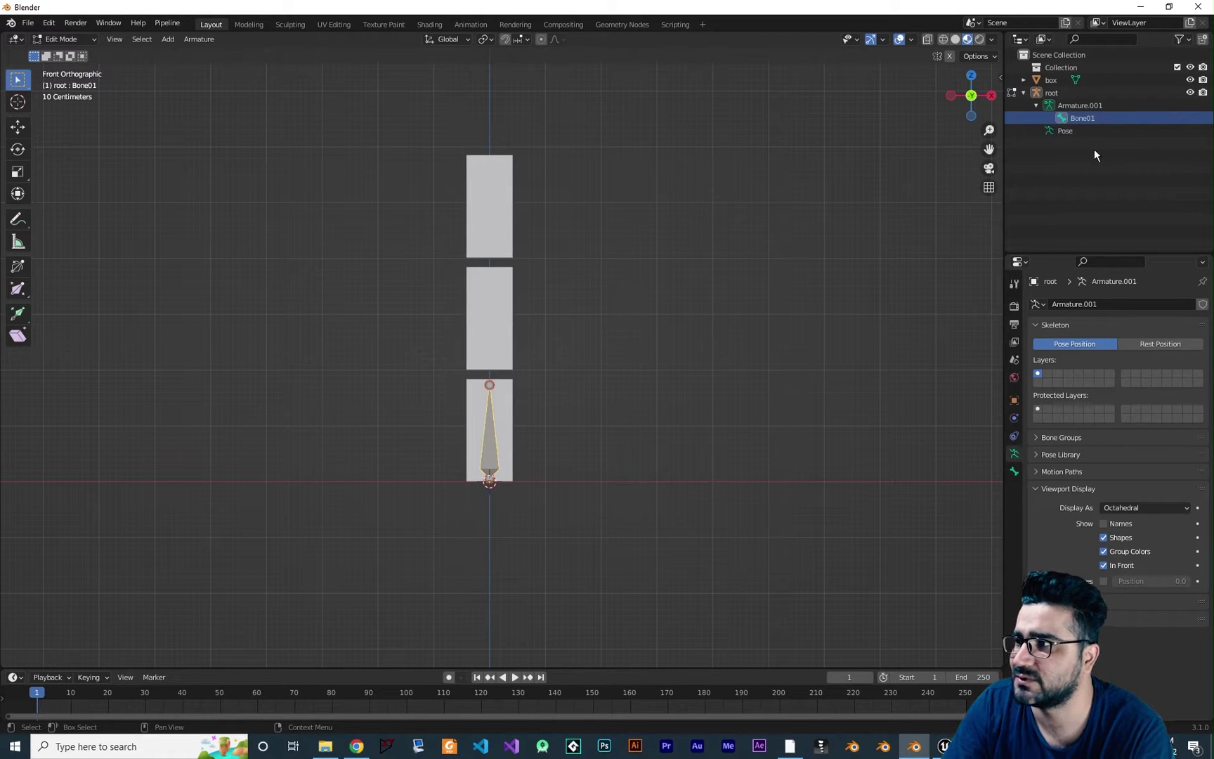
pyautogui.click(542, 402)
pyautogui.scroll(2, 508, 488)
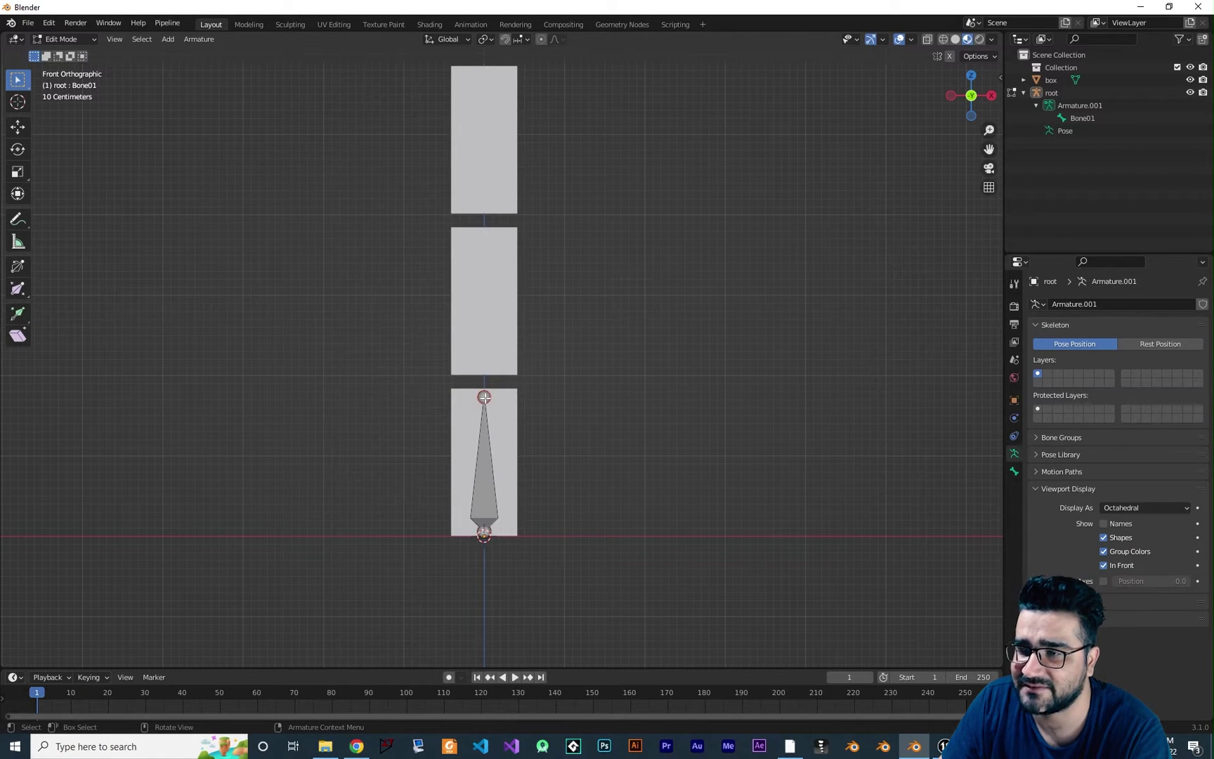
pyautogui.click(486, 457)
pyautogui.click(606, 446)
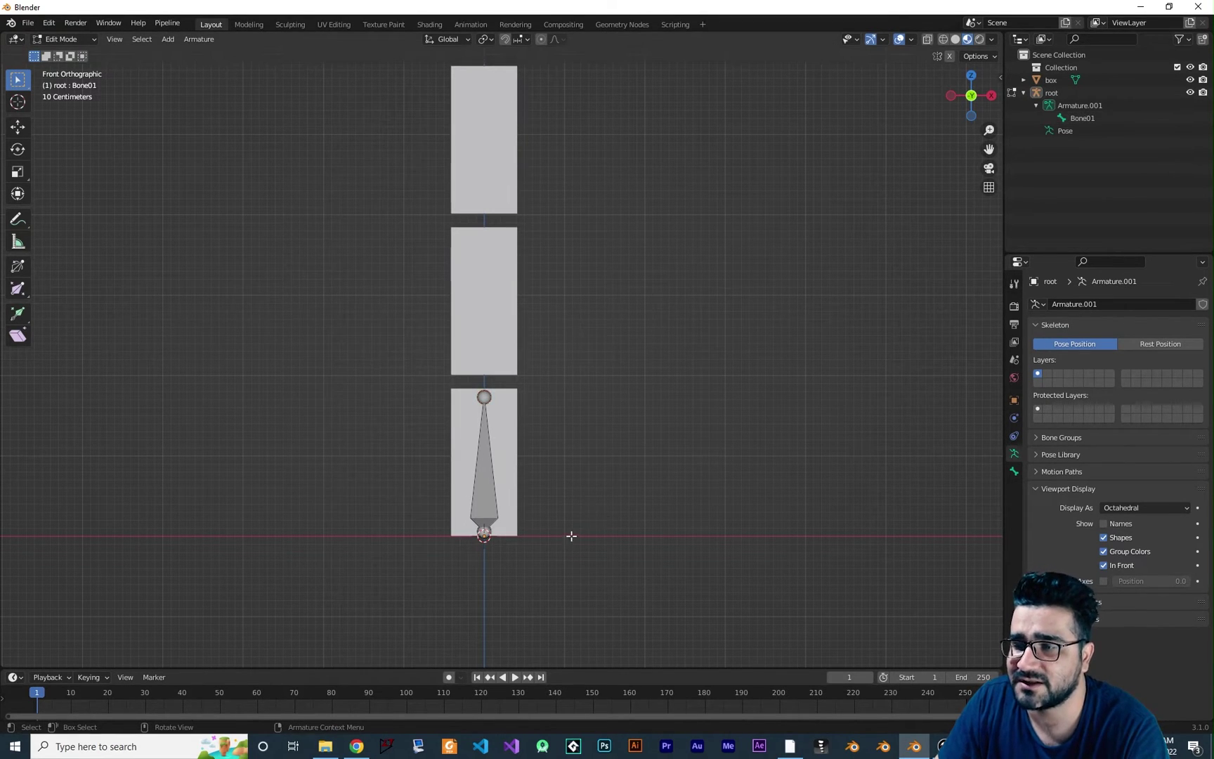
pyautogui.click(1052, 93)
pyautogui.click(1082, 118)
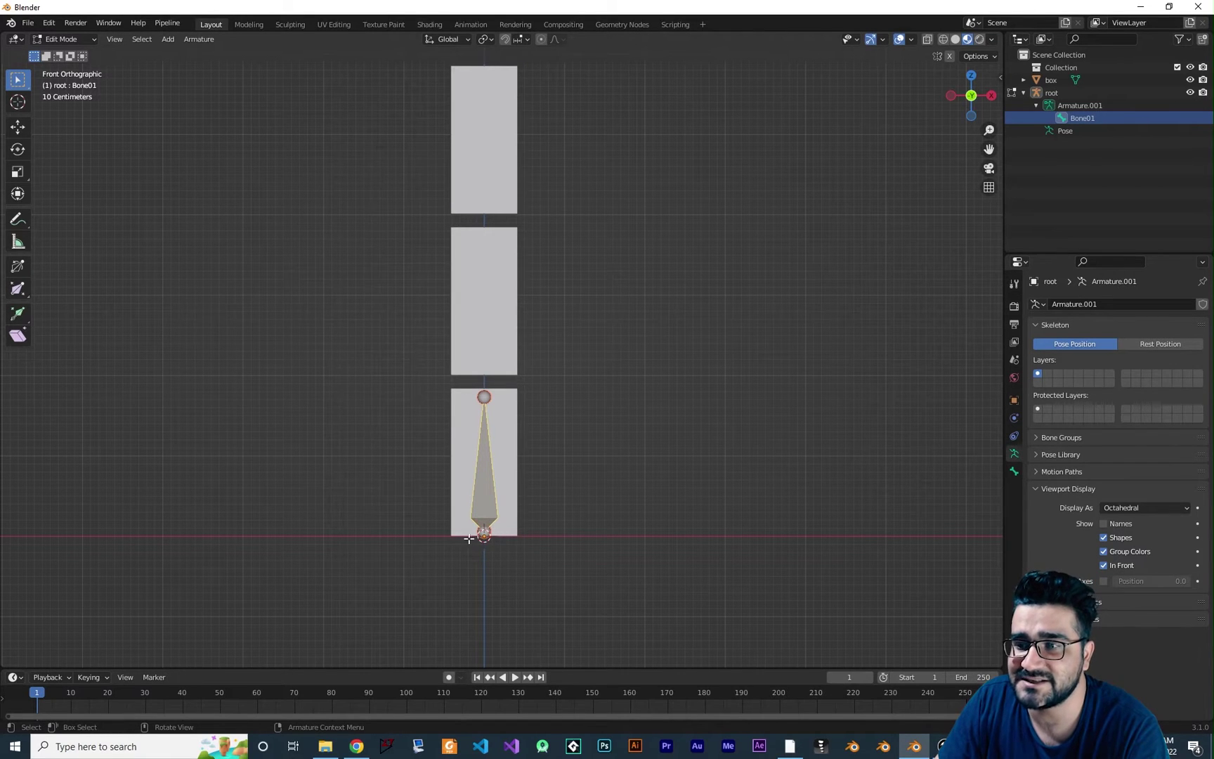
pyautogui.click(582, 478)
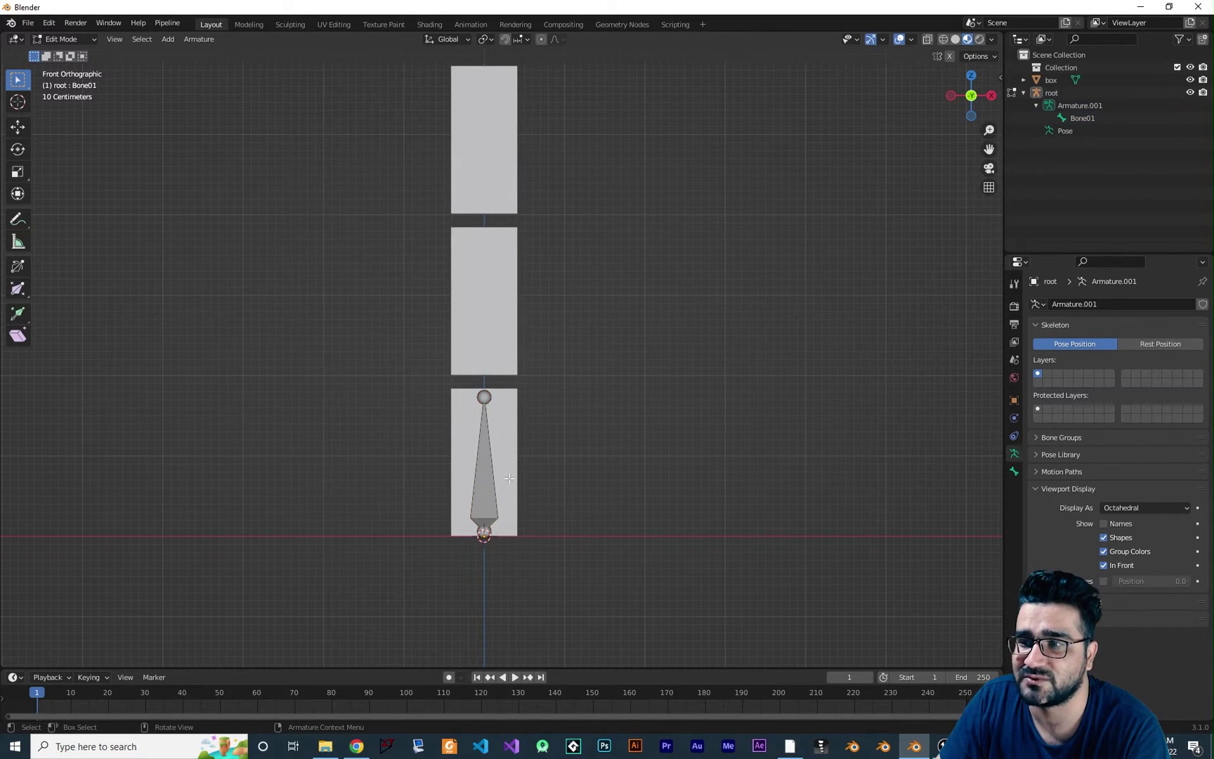
pyautogui.click(483, 444)
pyautogui.press('r')
pyautogui.click(658, 482)
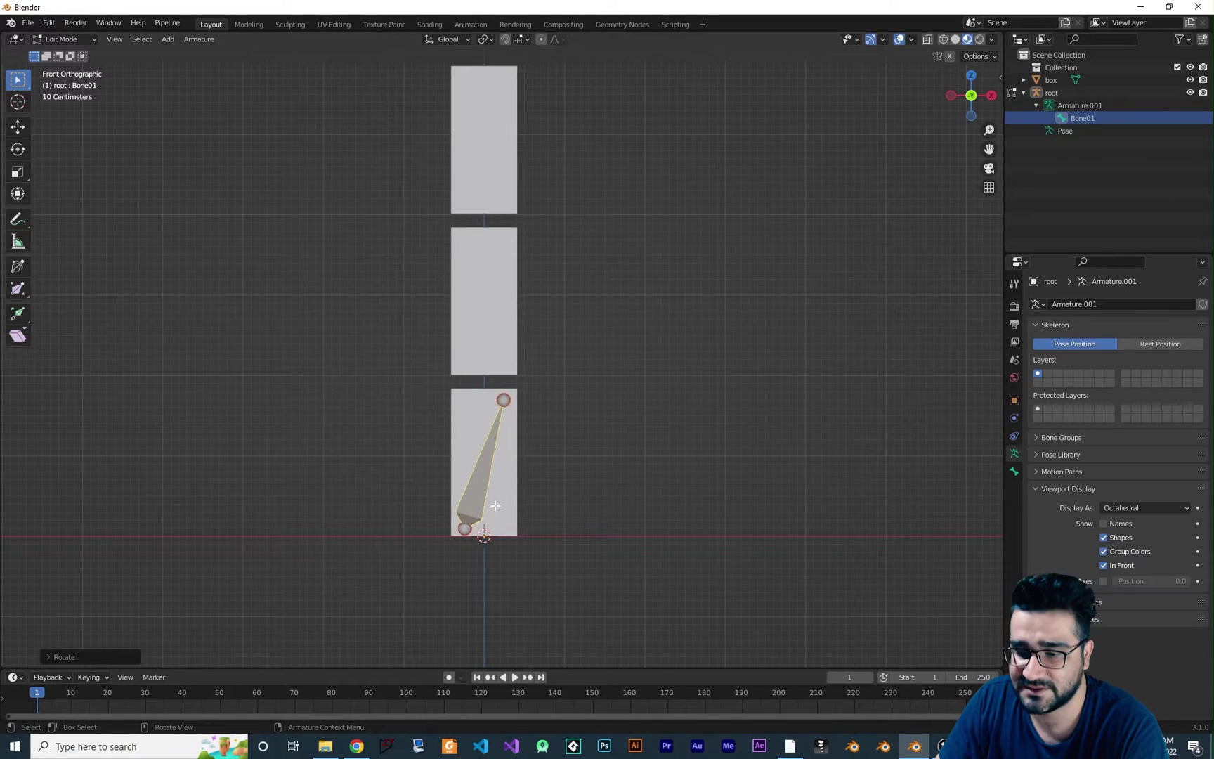
pyautogui.press('g')
pyautogui.press('g')
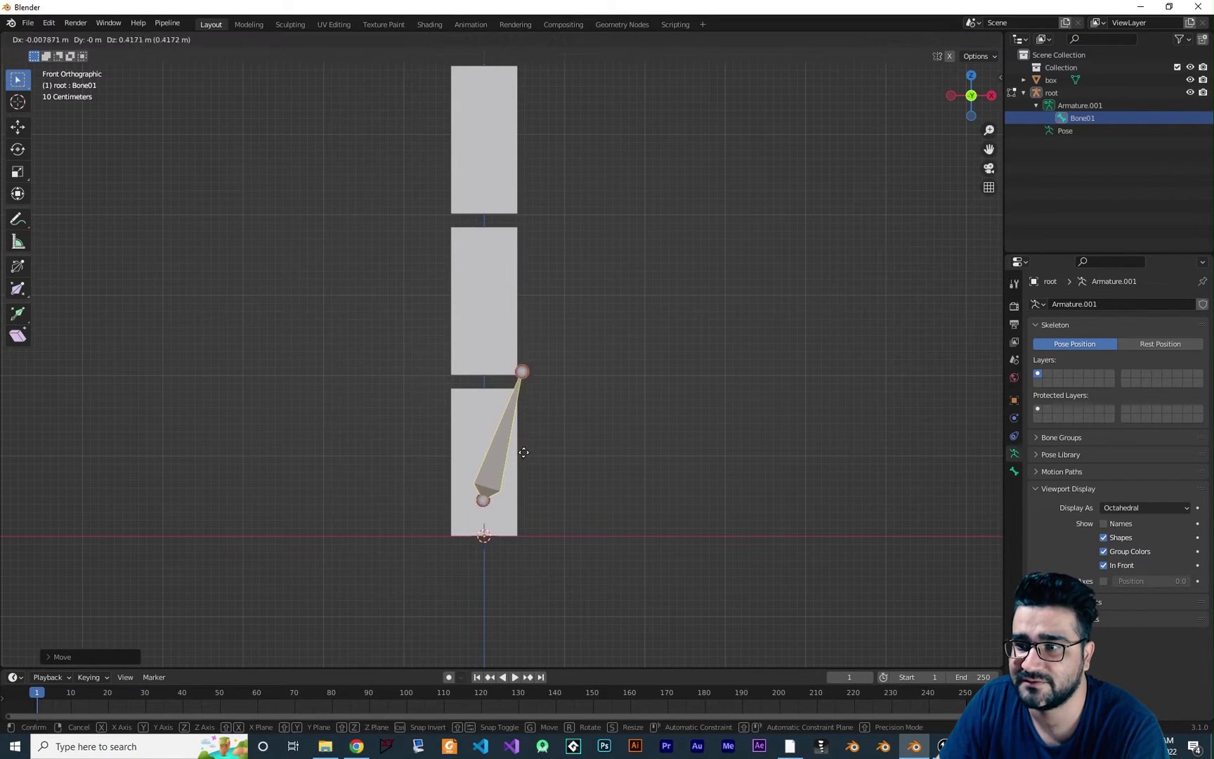
pyautogui.click(574, 544)
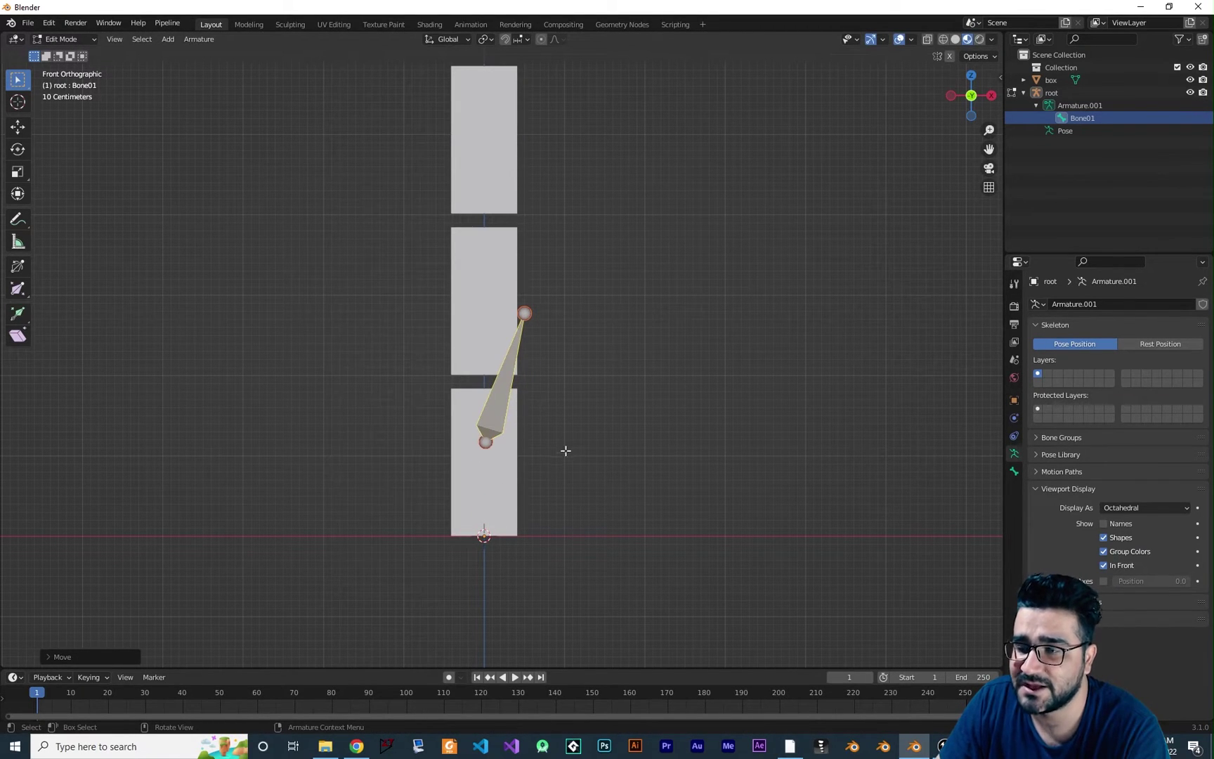
pyautogui.click(498, 455)
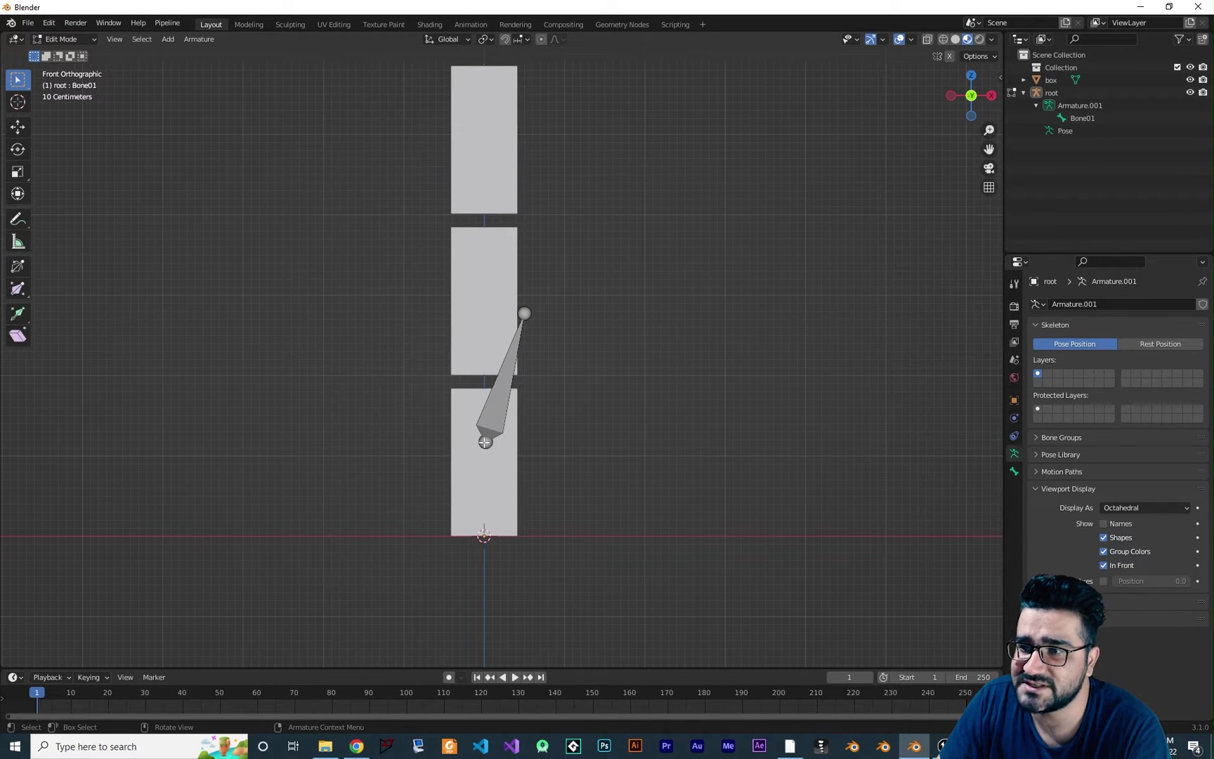
pyautogui.click(505, 370)
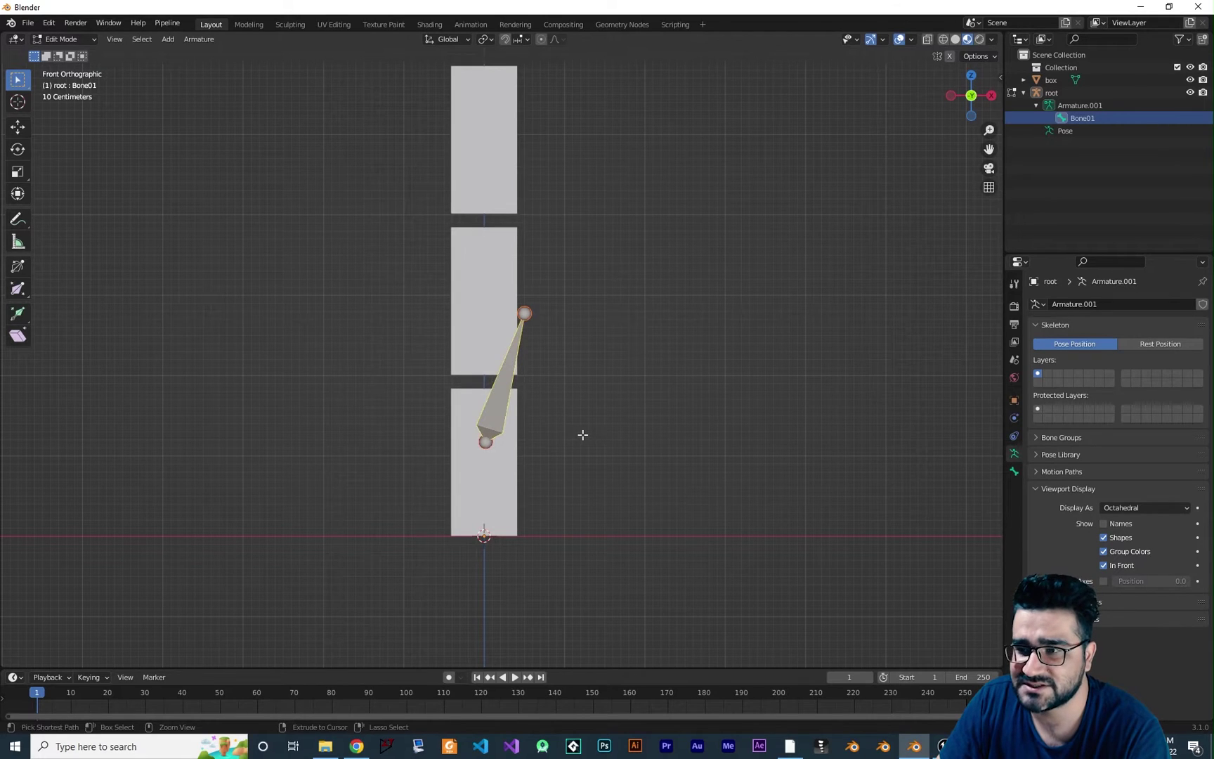
pyautogui.hotkey('ctrl', 'z')
pyautogui.hotkey('ctrl', 'z')
pyautogui.hotkey('ctrl', 'z')
pyautogui.hotkey('ctrl', 'z')
pyautogui.hotkey('ctrl', 'z')
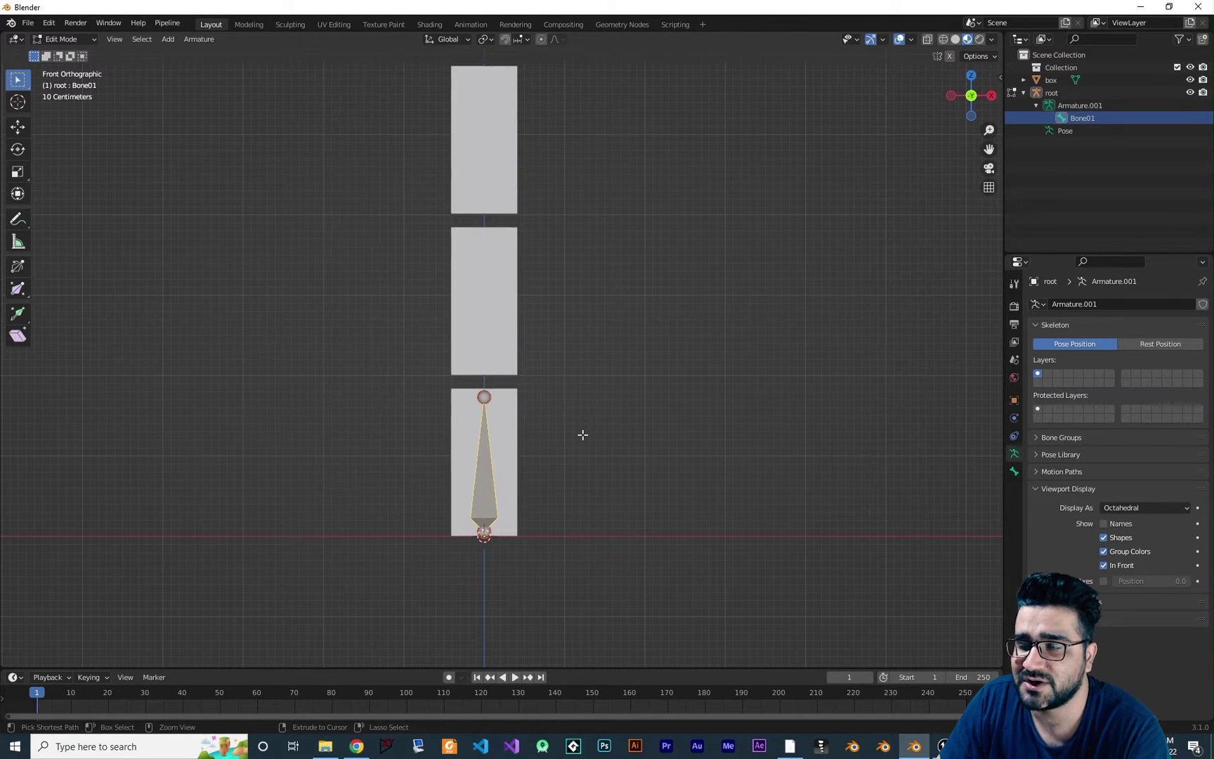
pyautogui.hotkey('ctrl', 'z')
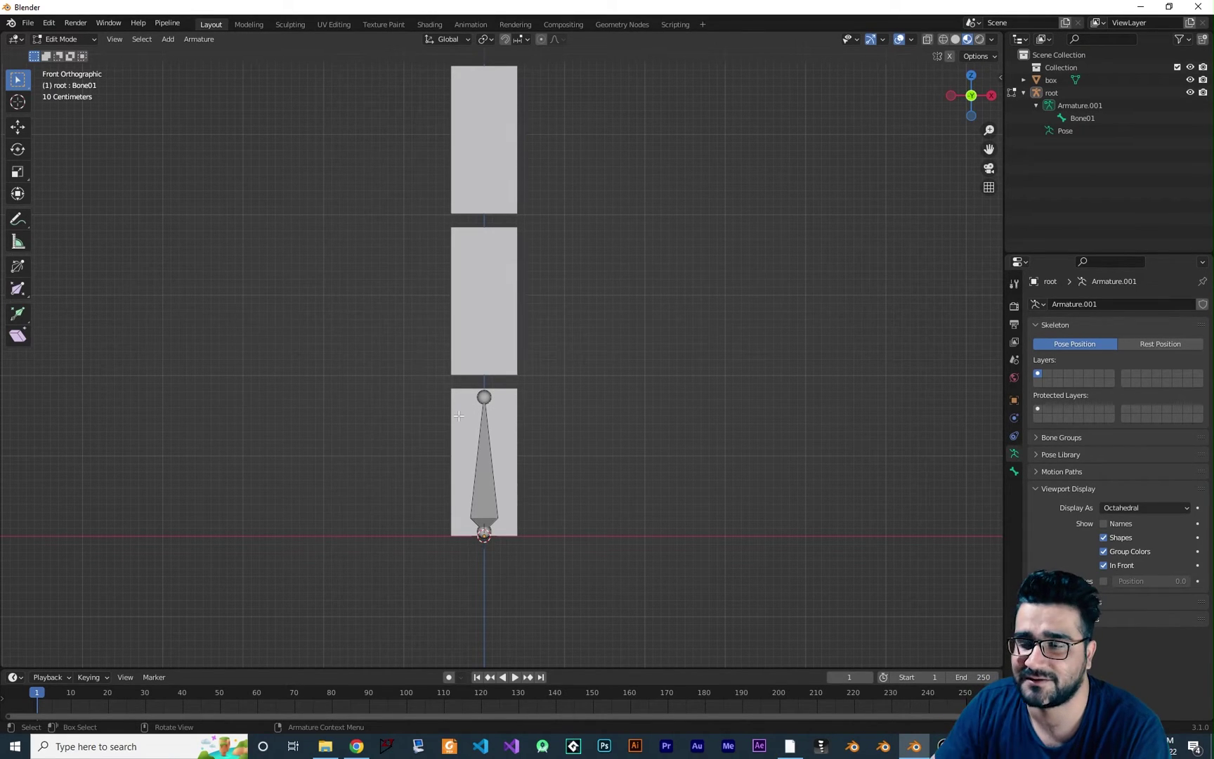
pyautogui.click(1085, 119)
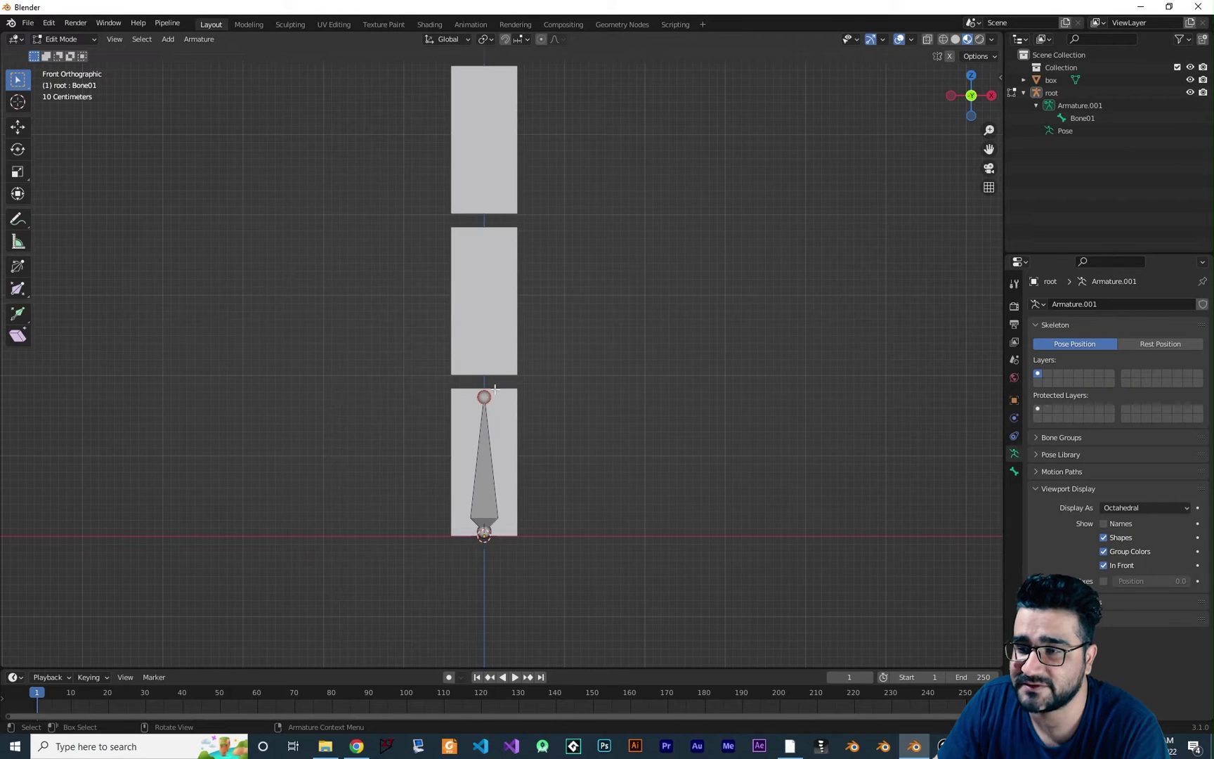
pyautogui.click(486, 457)
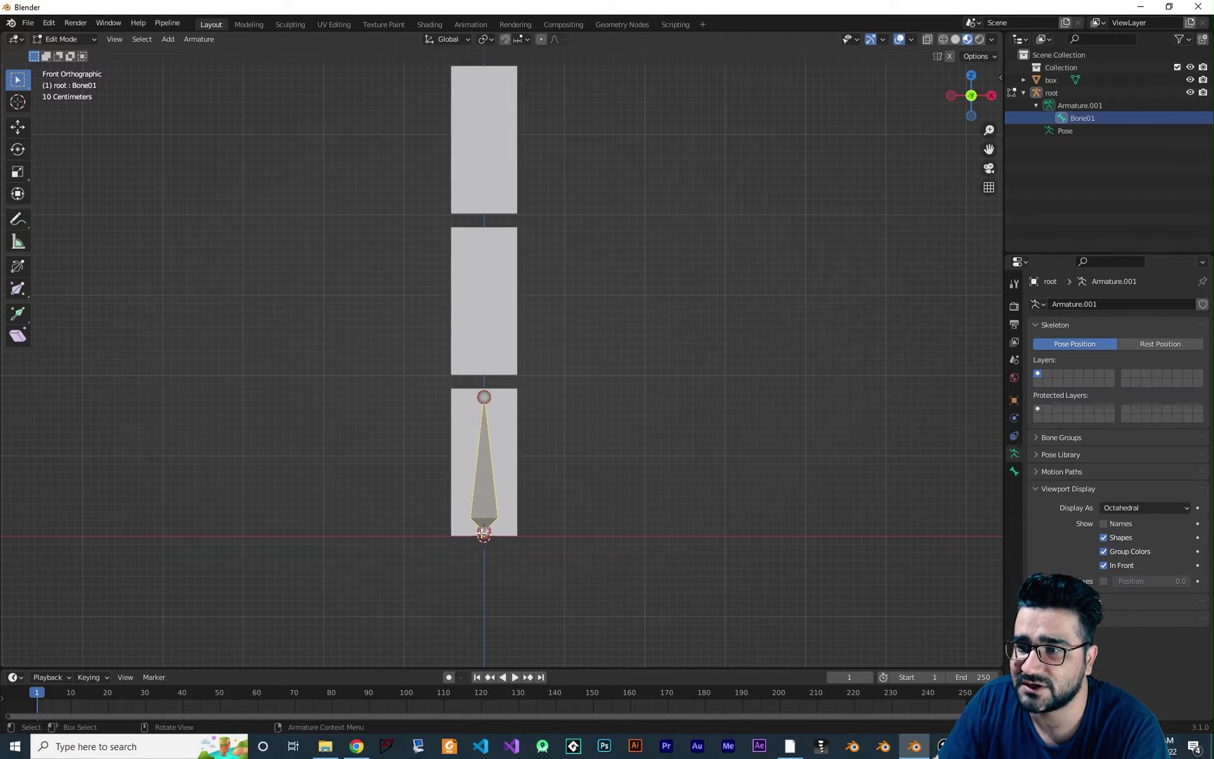
pyautogui.click(520, 562)
pyautogui.click(483, 397)
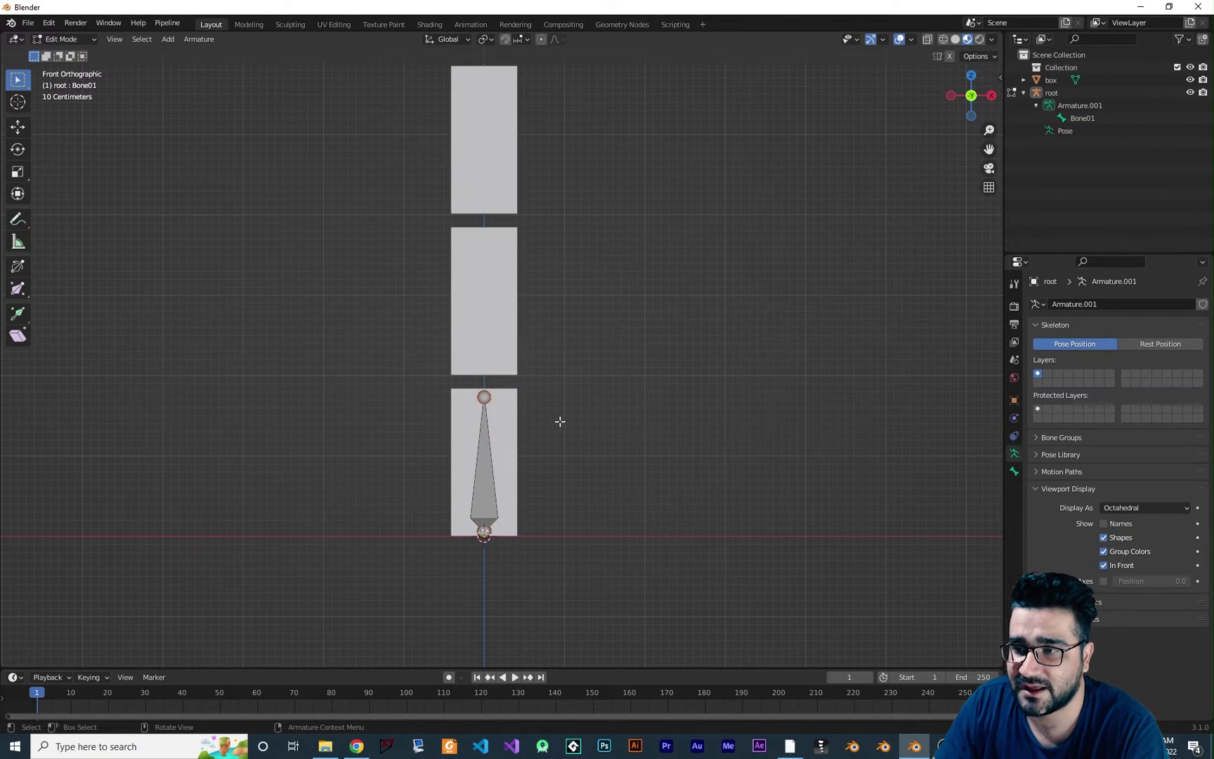
# Step: Extrude a second bone up to the middle box's top and name it Bone02
pyautogui.press('e')
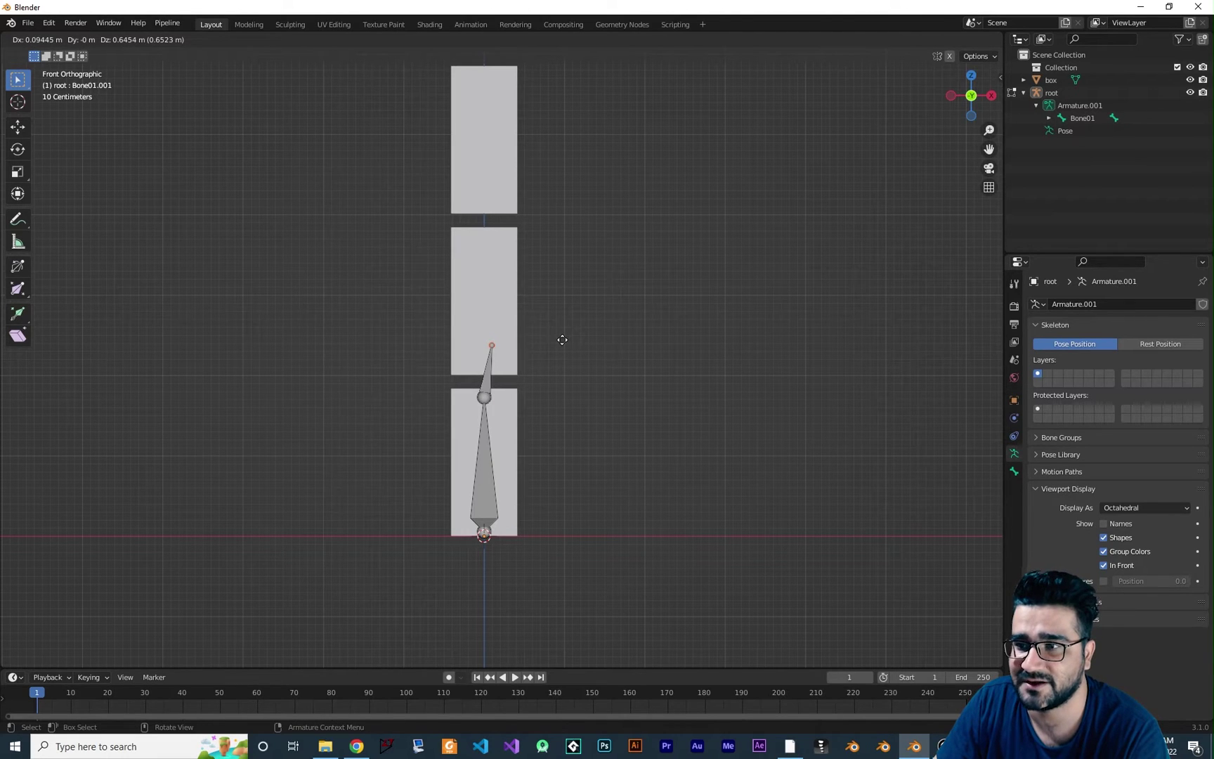
pyautogui.press('z')
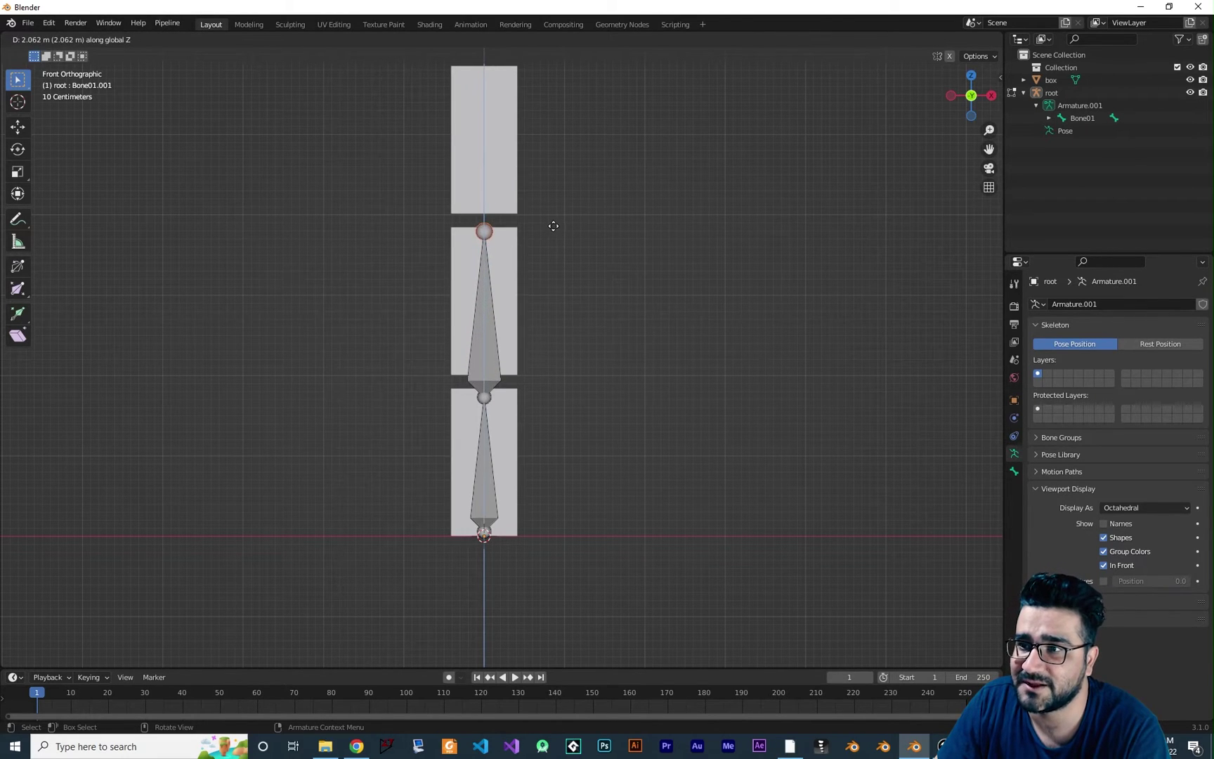
pyautogui.click(554, 225)
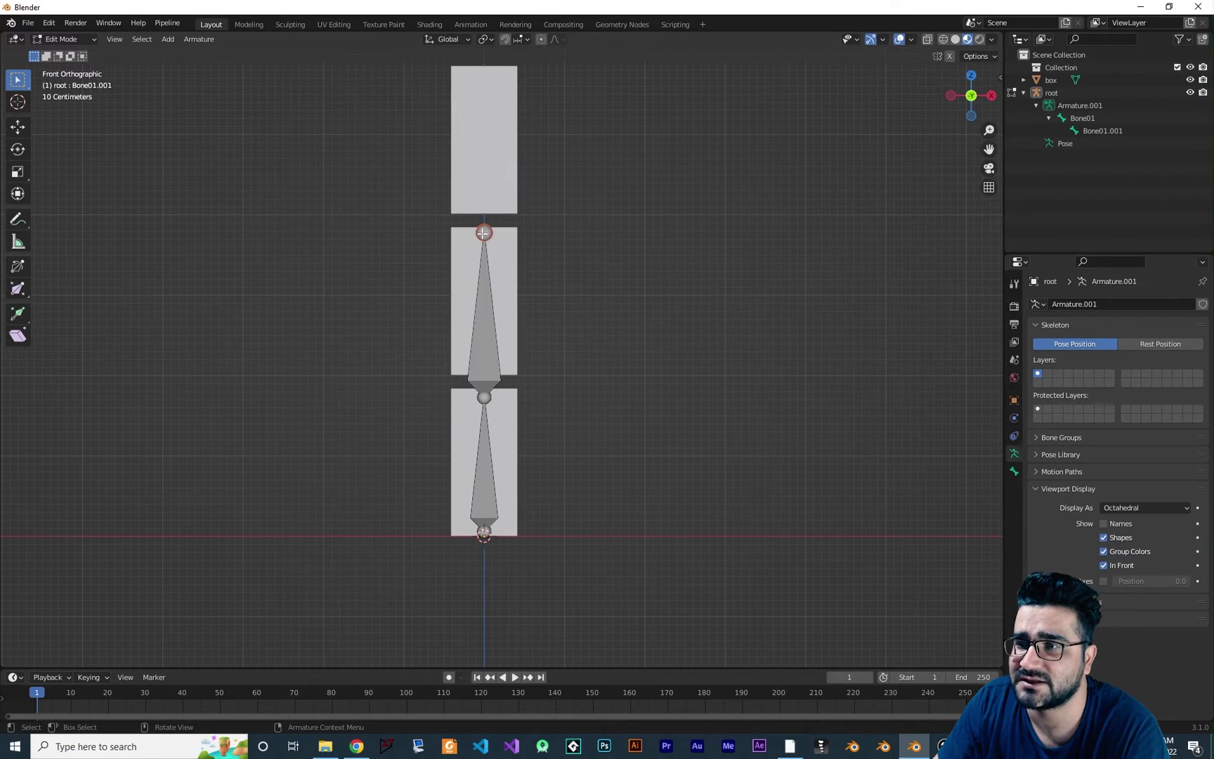
pyautogui.click(482, 327)
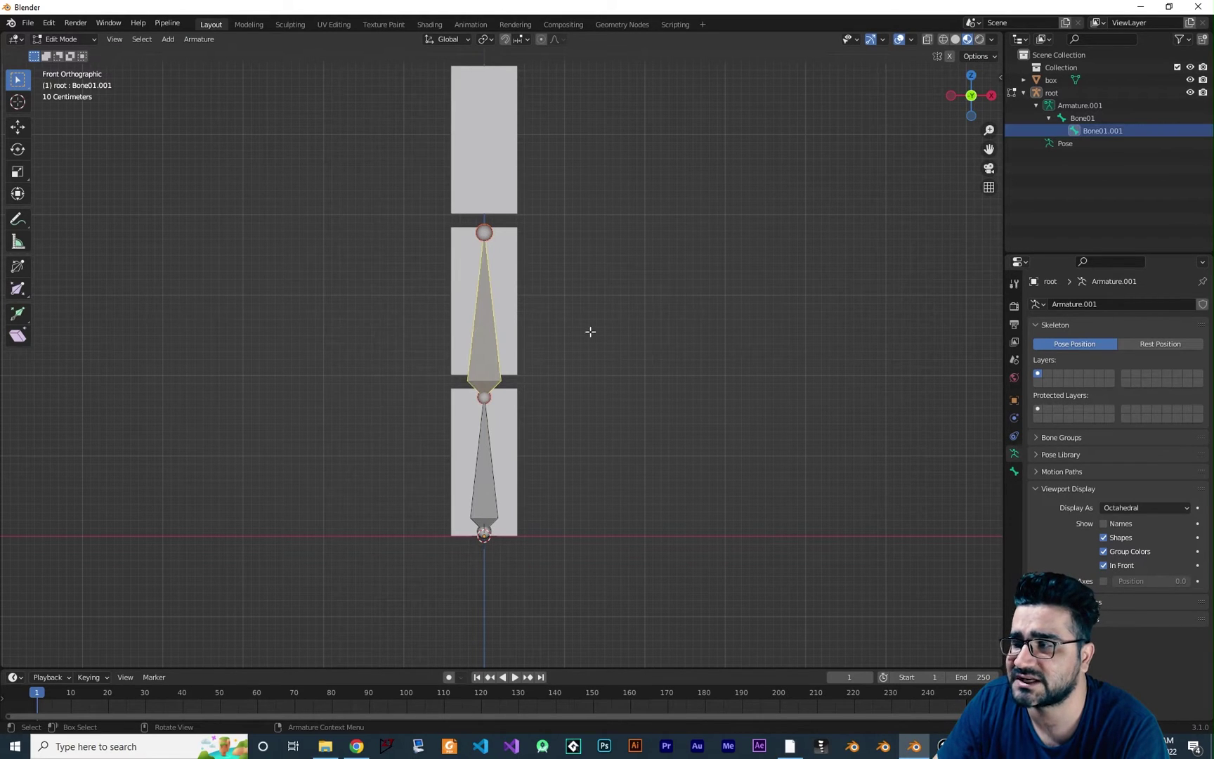
pyautogui.doubleClick(1110, 132)
pyautogui.press('End')
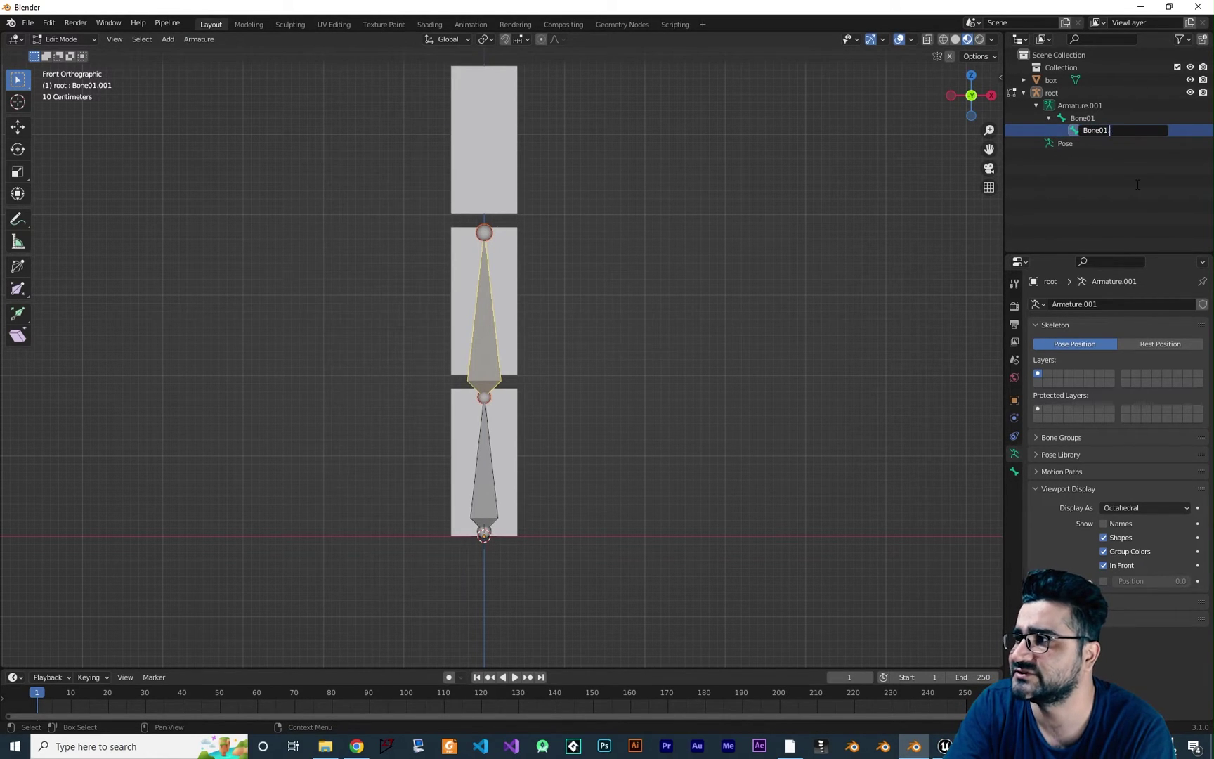
pyautogui.press('BackSpace')
pyautogui.write('2')
pyautogui.press('Return')
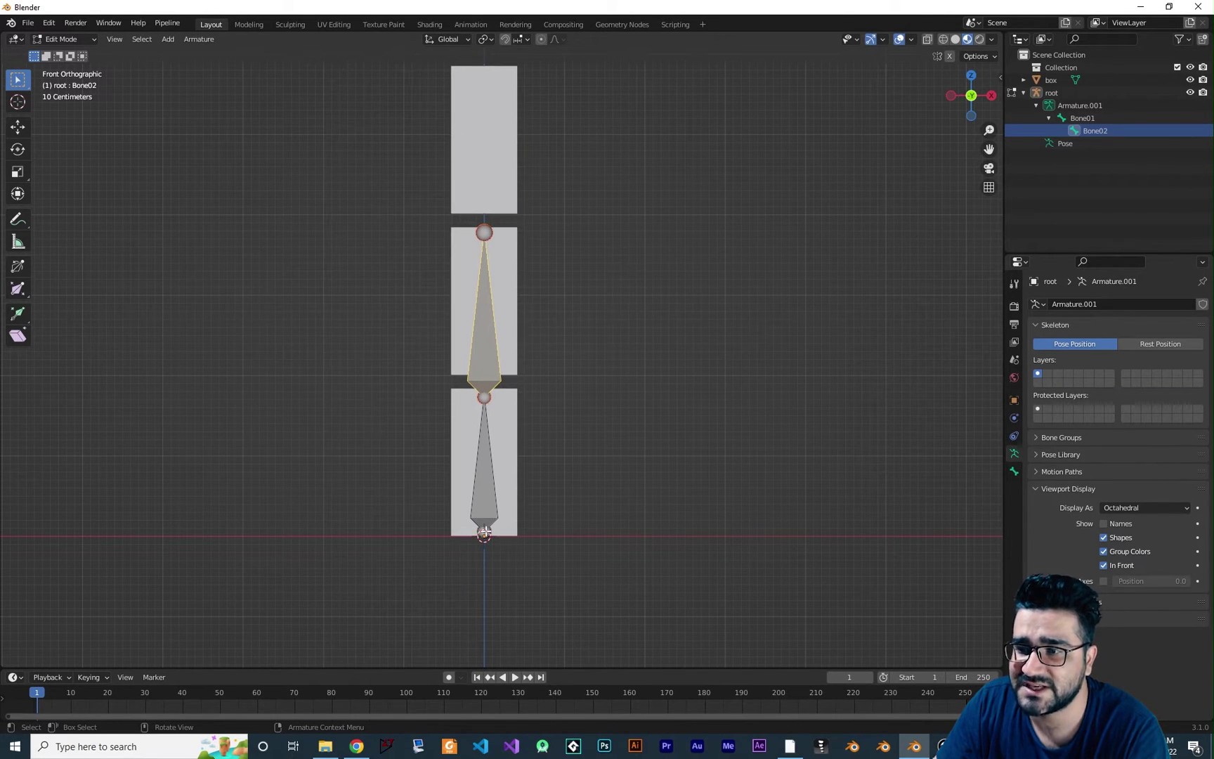
# Step: Select Bone01 and Bone02 in the Outliner to check the chain
pyautogui.click(484, 532)
pyautogui.click(1081, 118)
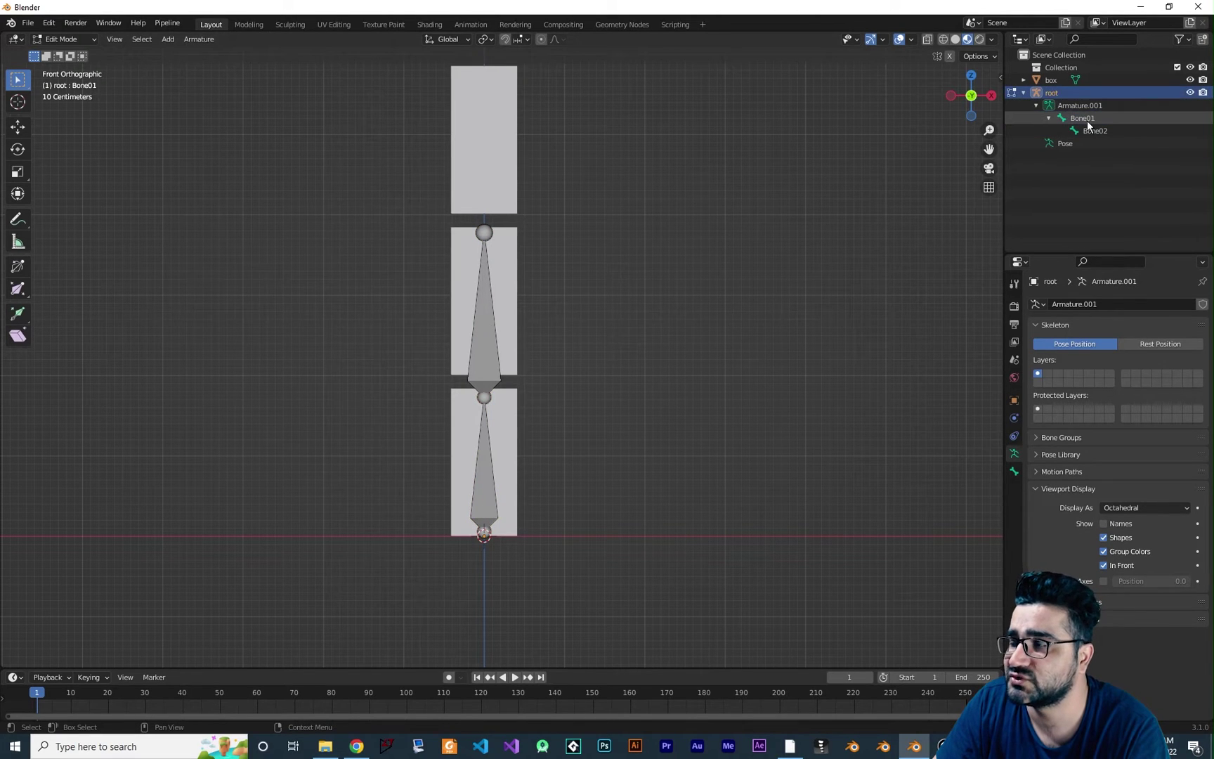
pyautogui.click(1082, 118)
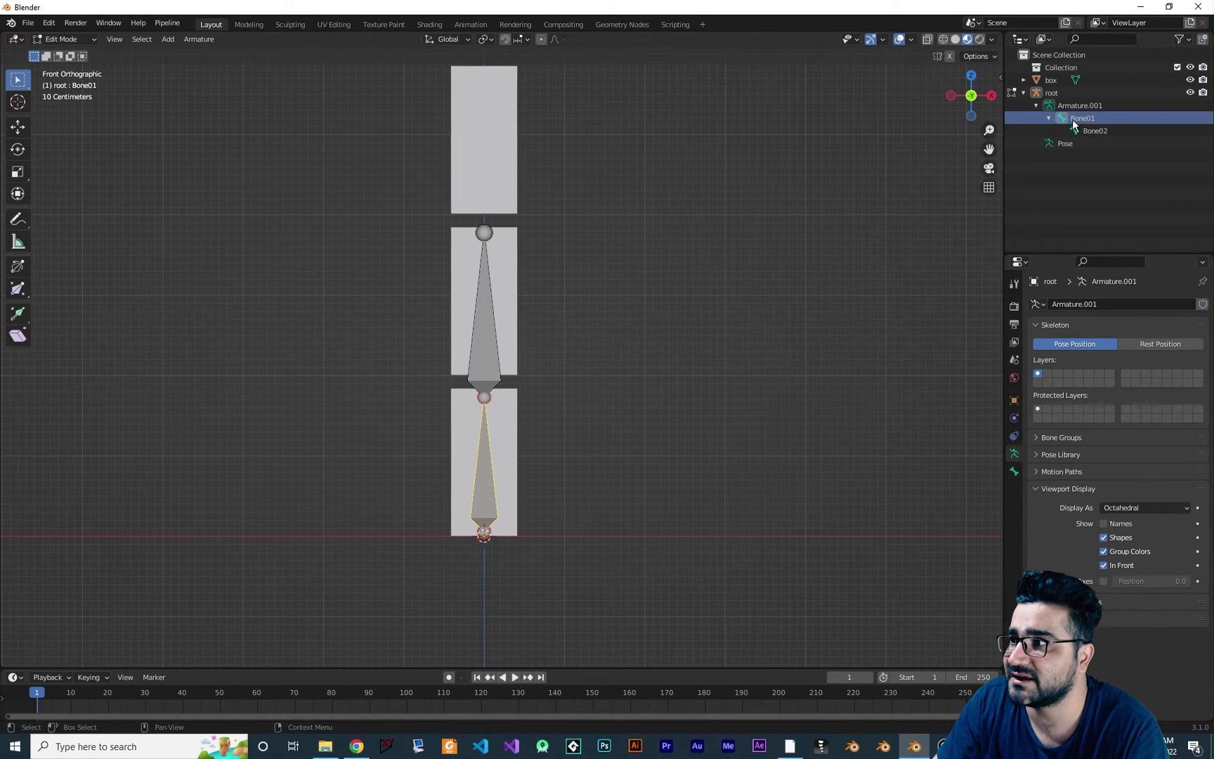
pyautogui.click(1088, 132)
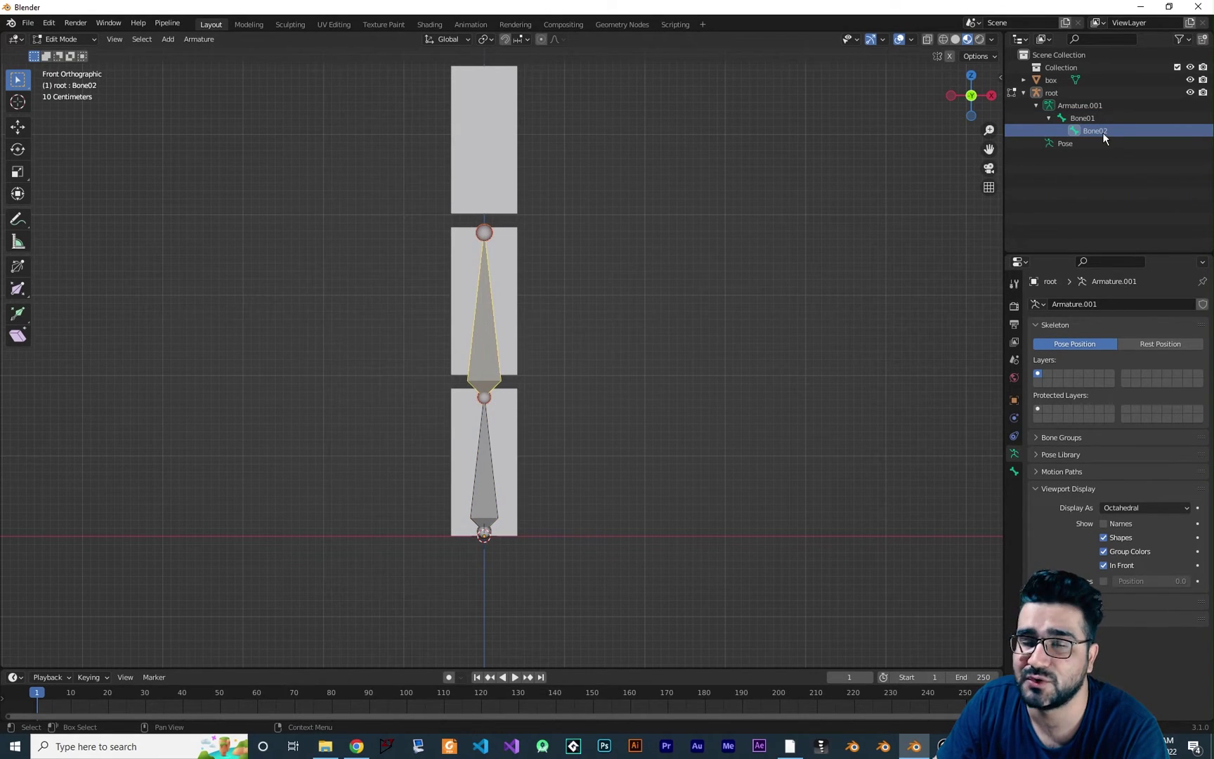
pyautogui.click(543, 271)
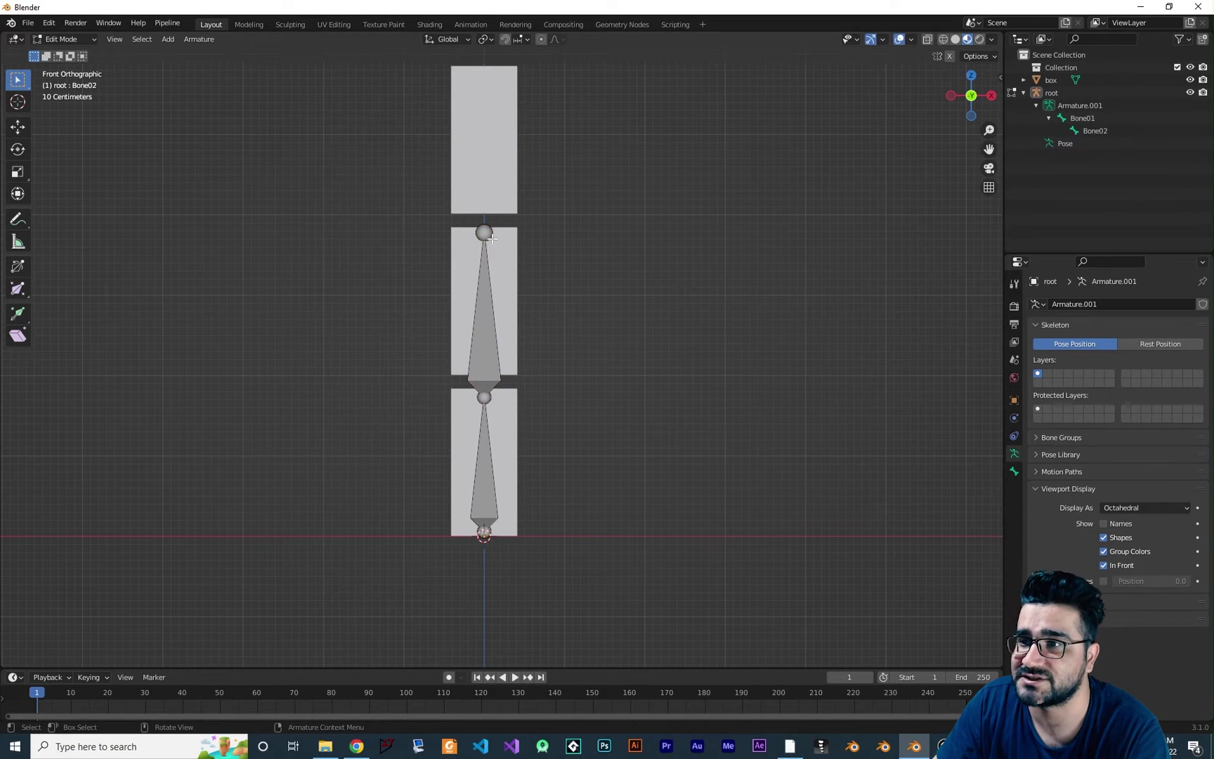
# Step: Extrude a bone from Bone02's tip to the top of the upper box
pyautogui.click(492, 239)
pyautogui.press('e')
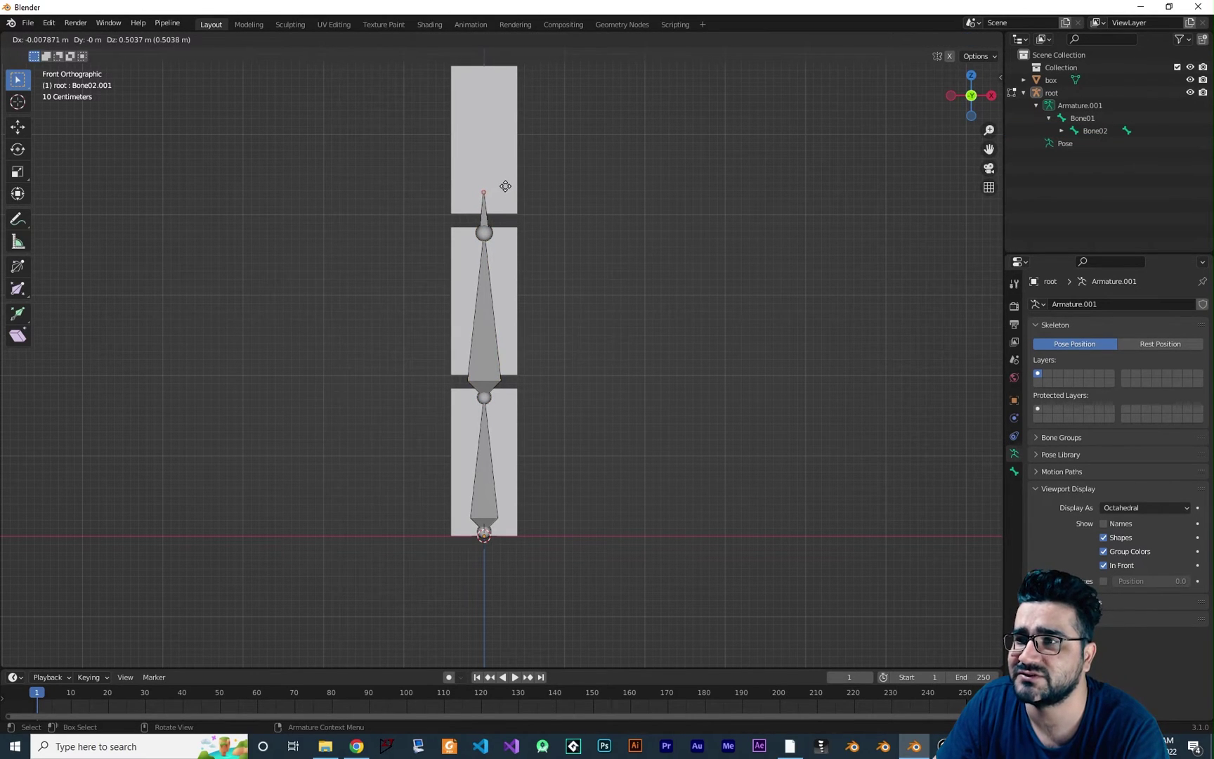
pyautogui.click(513, 65)
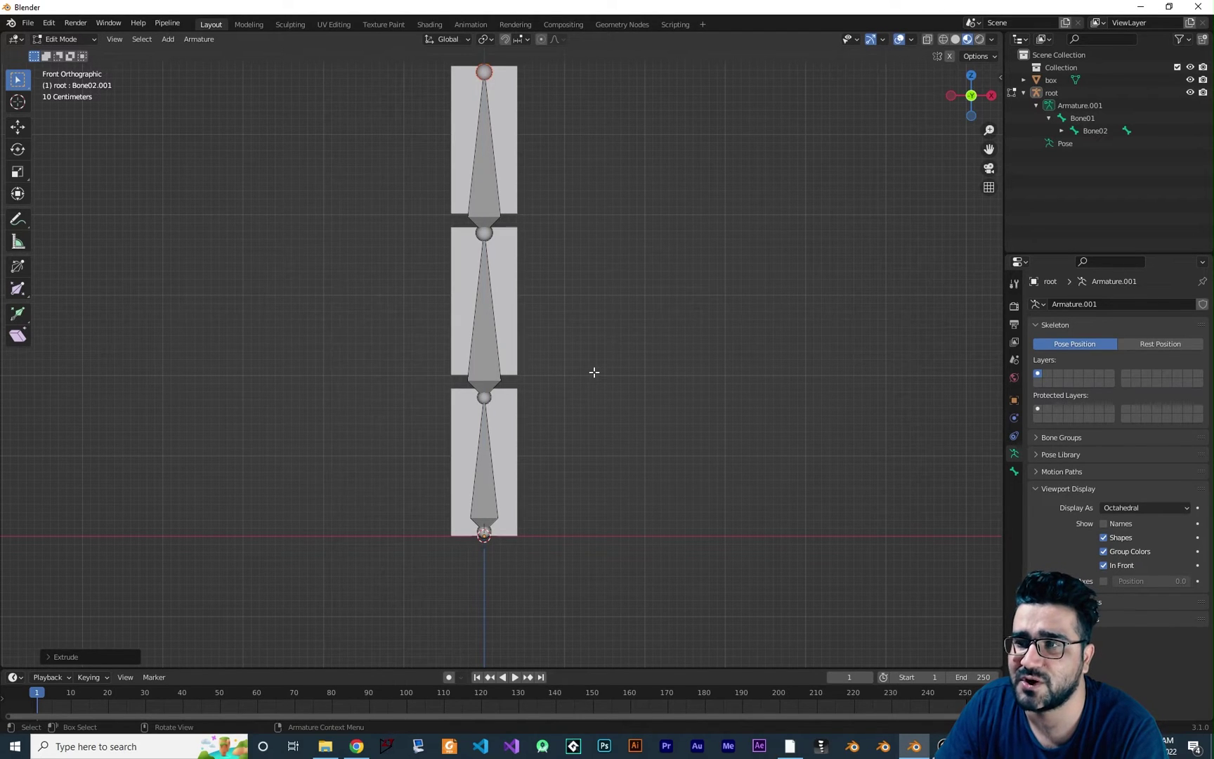
pyautogui.scroll(-2, 594, 371)
pyautogui.moveTo(572, 361); pyautogui.dragTo(587, 279, button='middle')
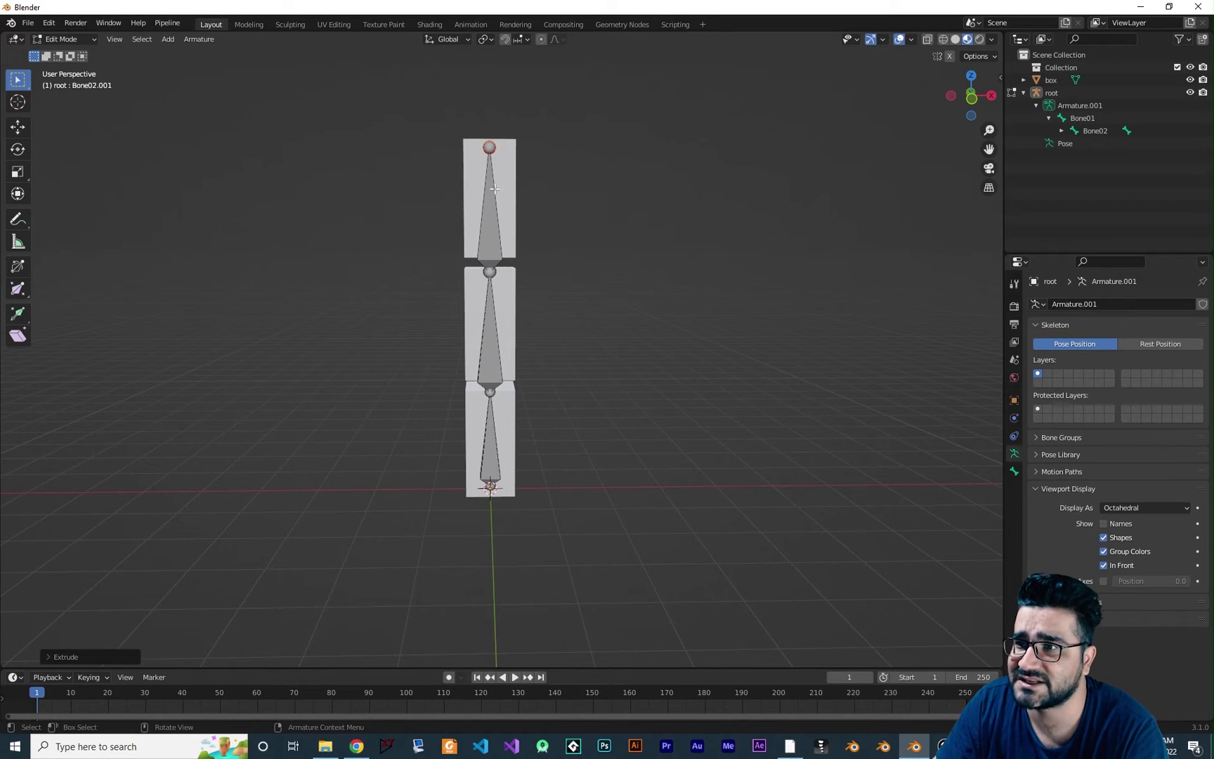
# Step: In Object Mode, parent box to root with automatic weights
pyautogui.click(83, 40)
pyautogui.click(79, 53)
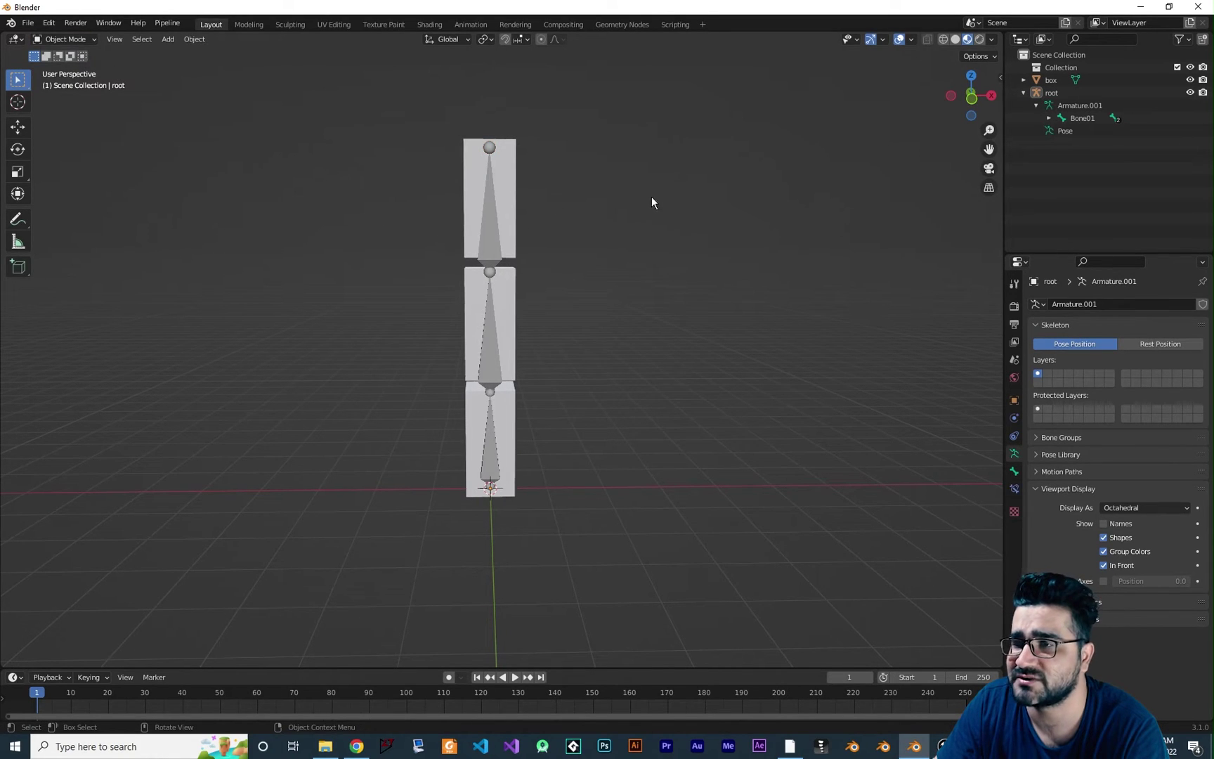
pyautogui.click(515, 166)
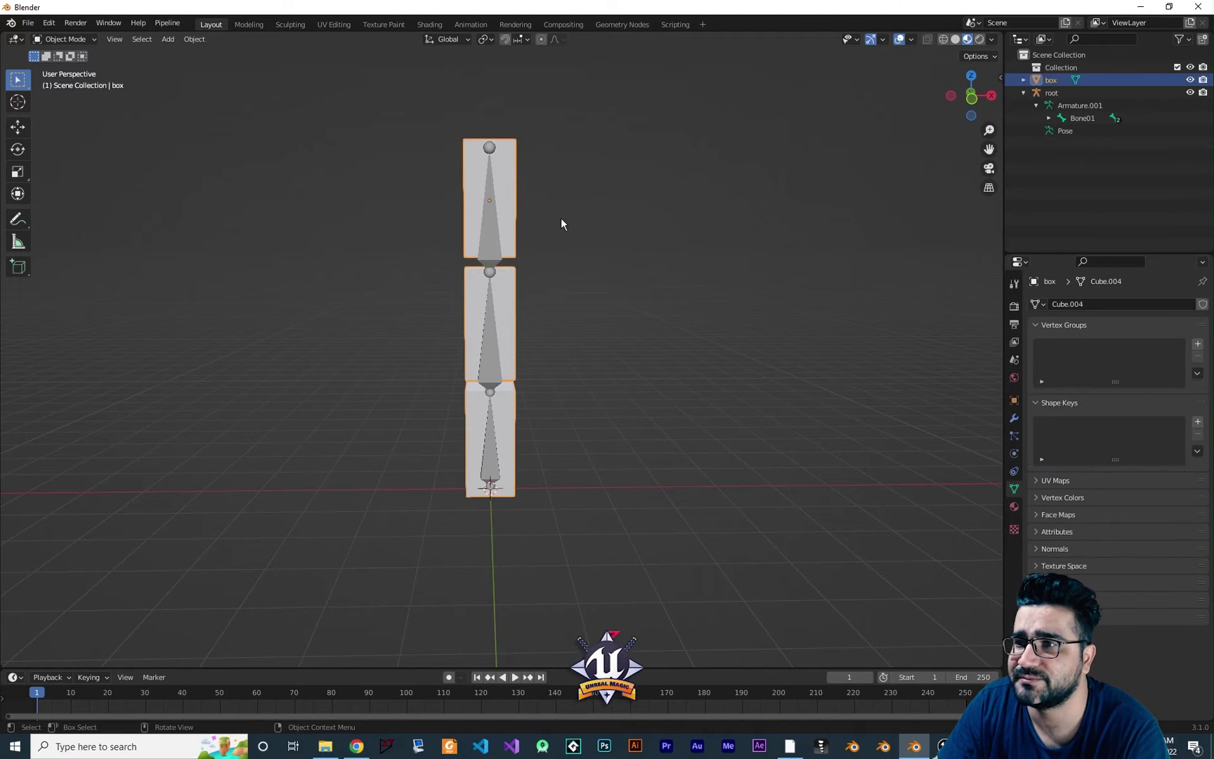
pyautogui.keyDown('shift'); pyautogui.click(492, 239); pyautogui.keyUp('shift')
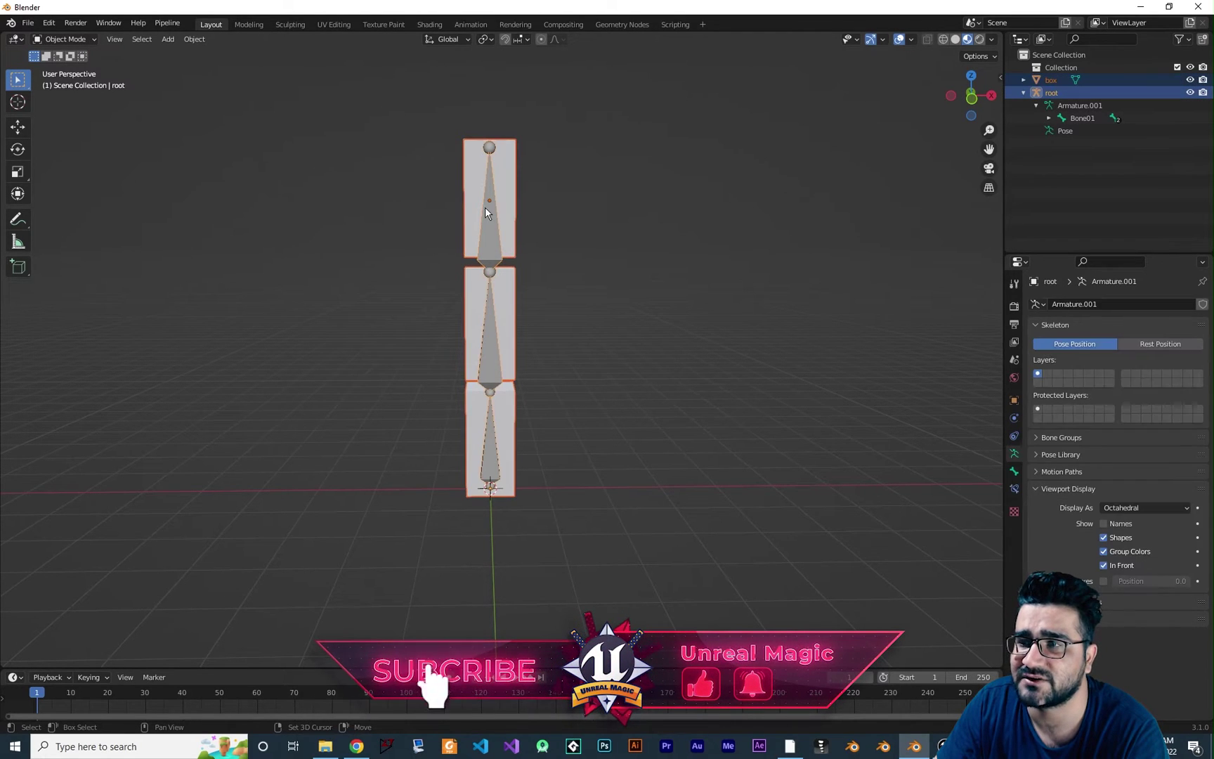
pyautogui.hotkey('ctrl', 'p')
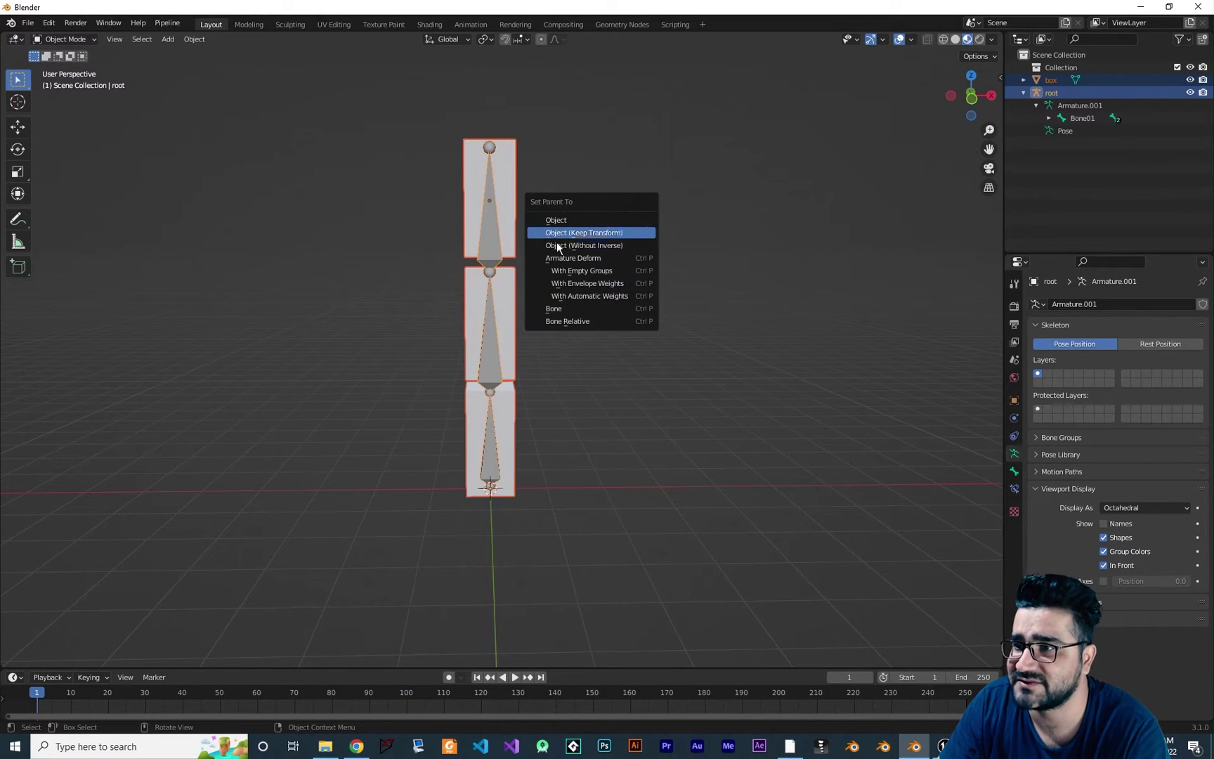
pyautogui.click(590, 295)
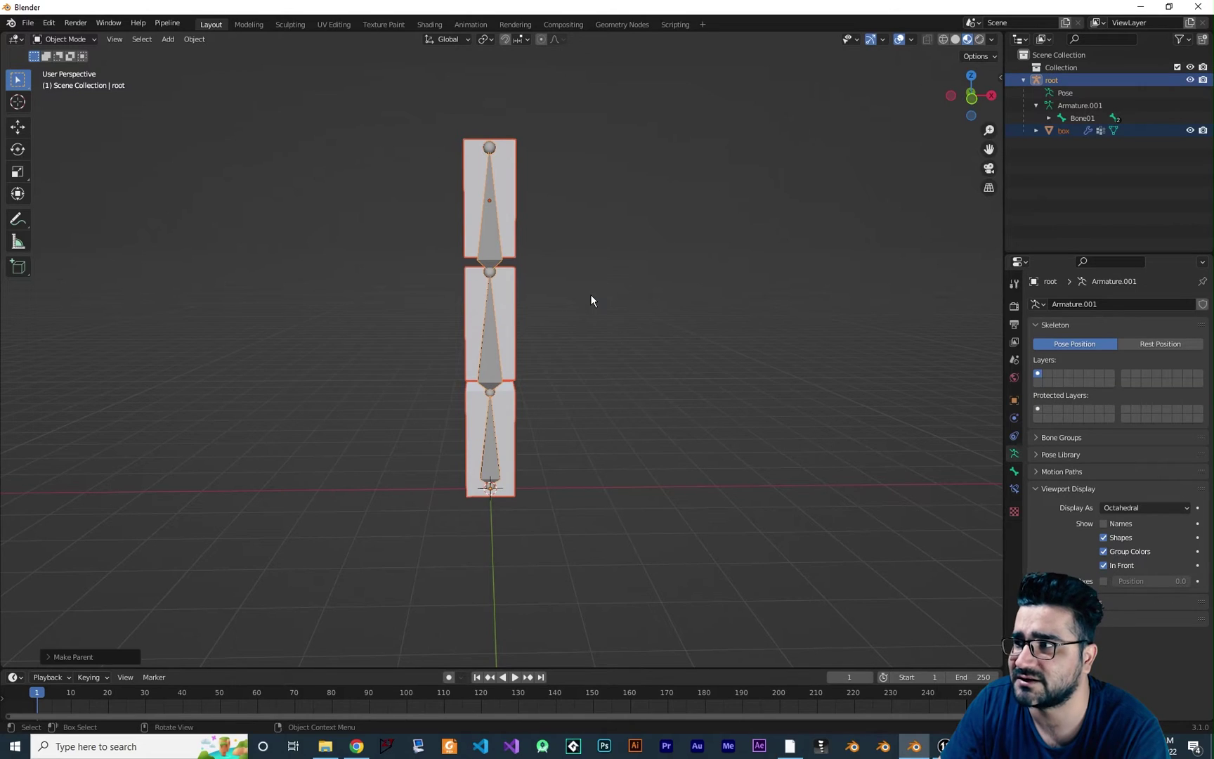
# Step: Expand Bone01 and Bone02 in the Outliner to reveal Bone02.001
pyautogui.click(1064, 132)
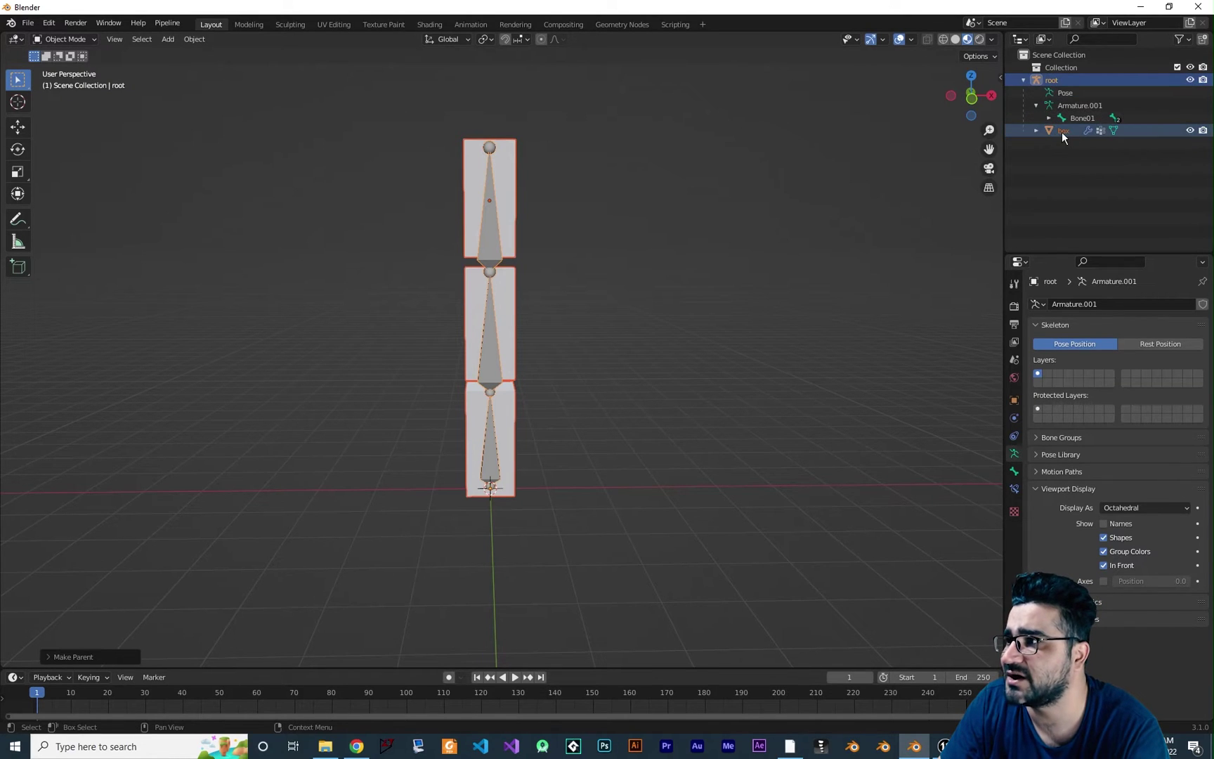
pyautogui.click(1051, 82)
pyautogui.click(1048, 118)
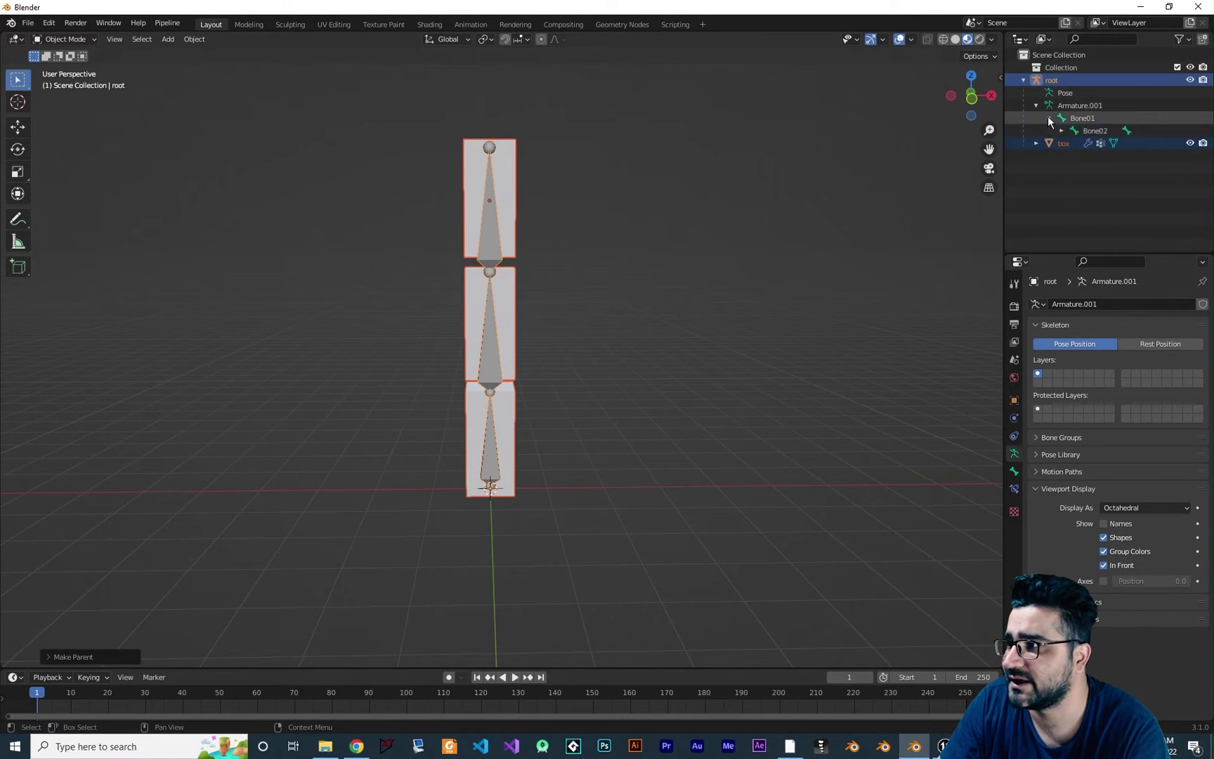
pyautogui.click(1060, 131)
pyautogui.click(646, 319)
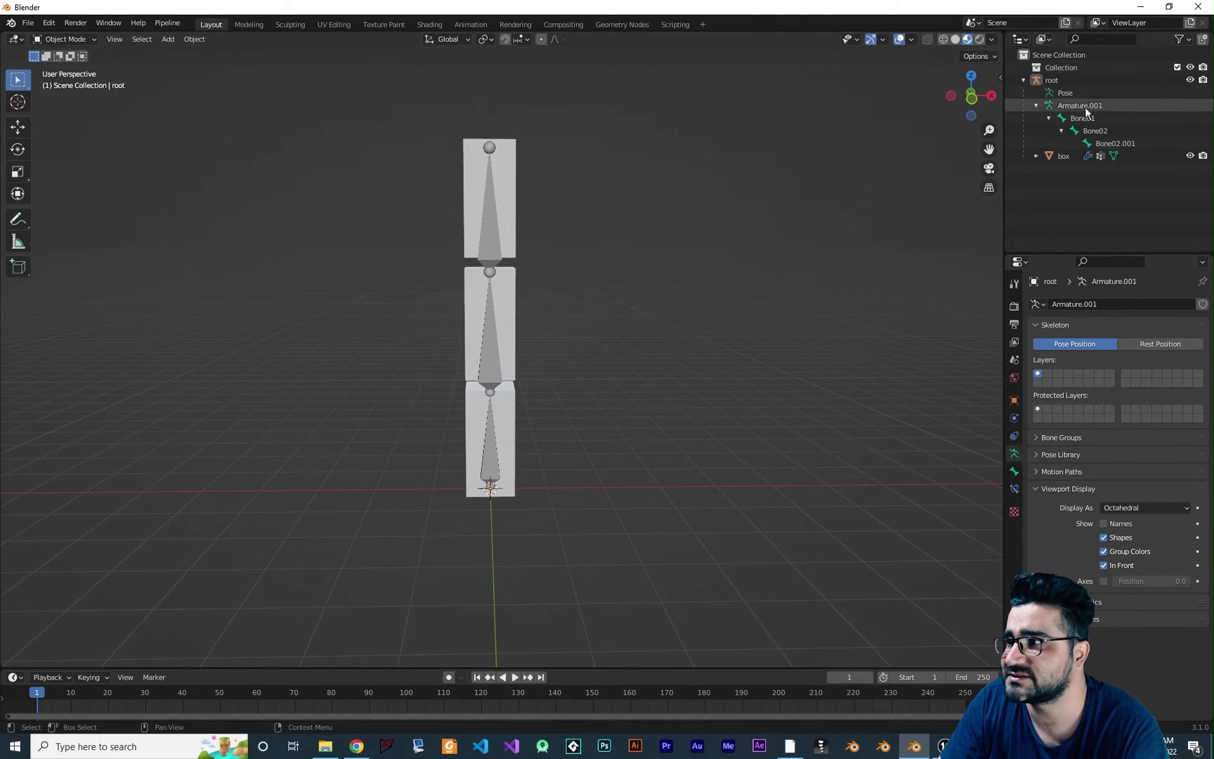
# Step: Switch root to Pose Mode and select the top bone
pyautogui.click(1063, 81)
pyautogui.click(64, 38)
pyautogui.click(82, 74)
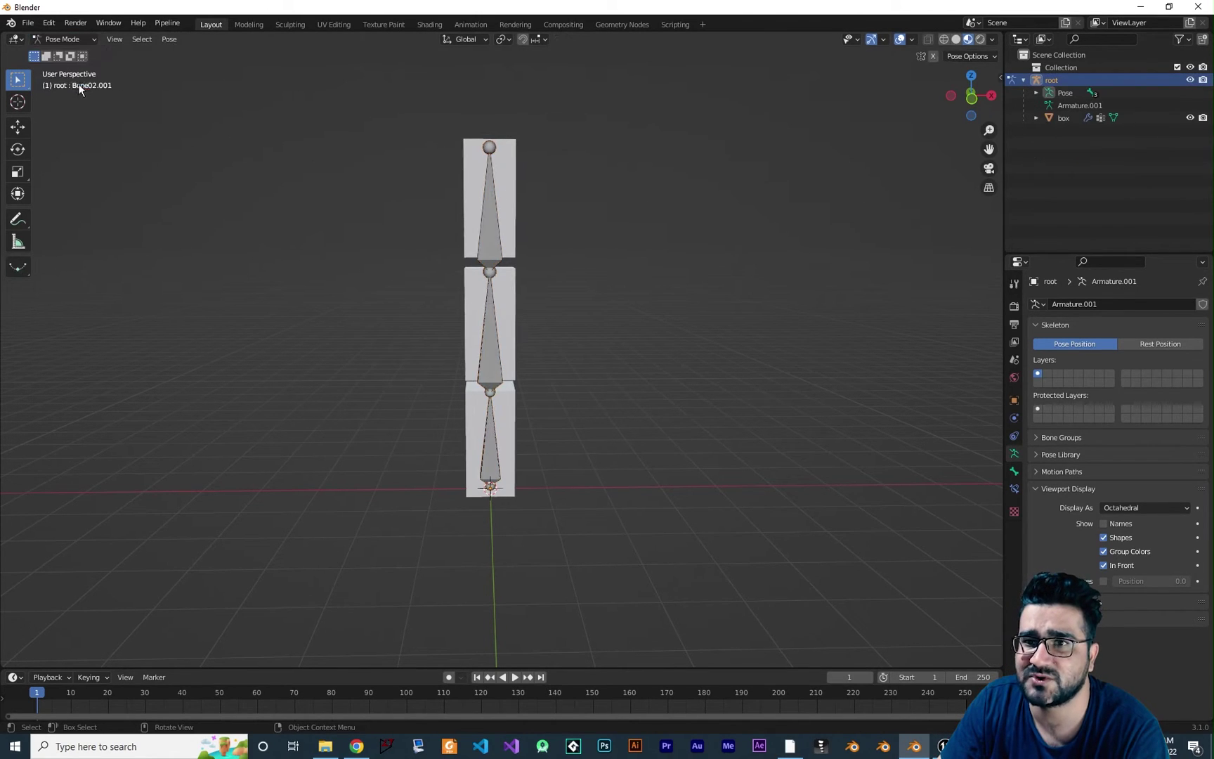
pyautogui.click(490, 189)
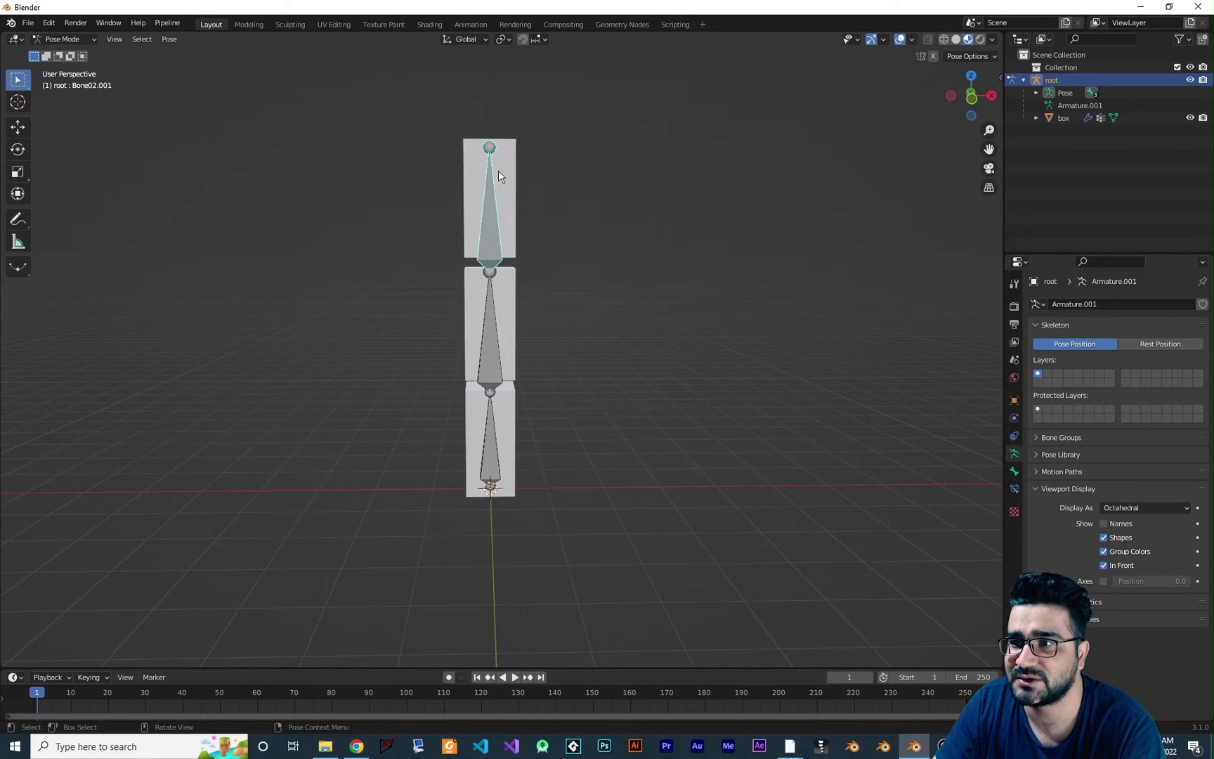
pyautogui.press('r')
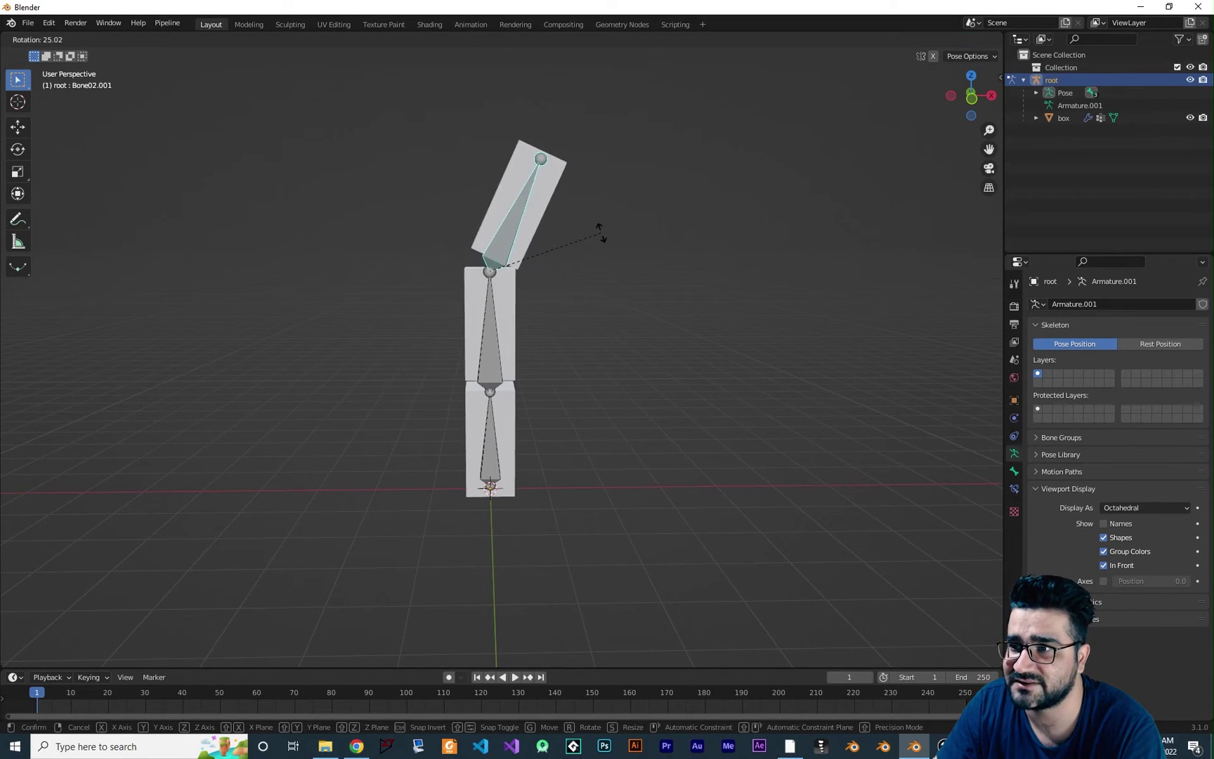
pyautogui.click(602, 233)
pyautogui.click(520, 347)
pyautogui.press('r')
pyautogui.click(602, 356)
pyautogui.moveTo(602, 356); pyautogui.dragTo(488, 429, button='middle')
pyautogui.click(487, 430)
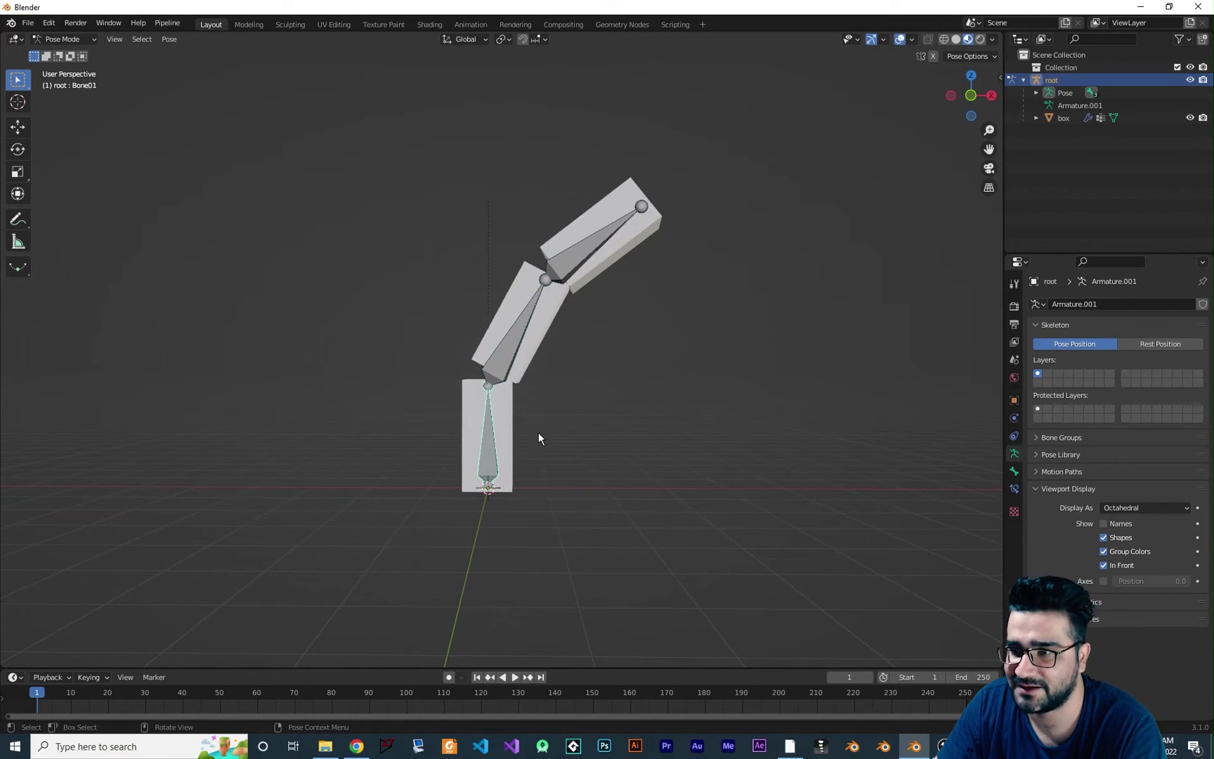
pyautogui.press('r')
pyautogui.rightClick(595, 432)
pyautogui.press('r')
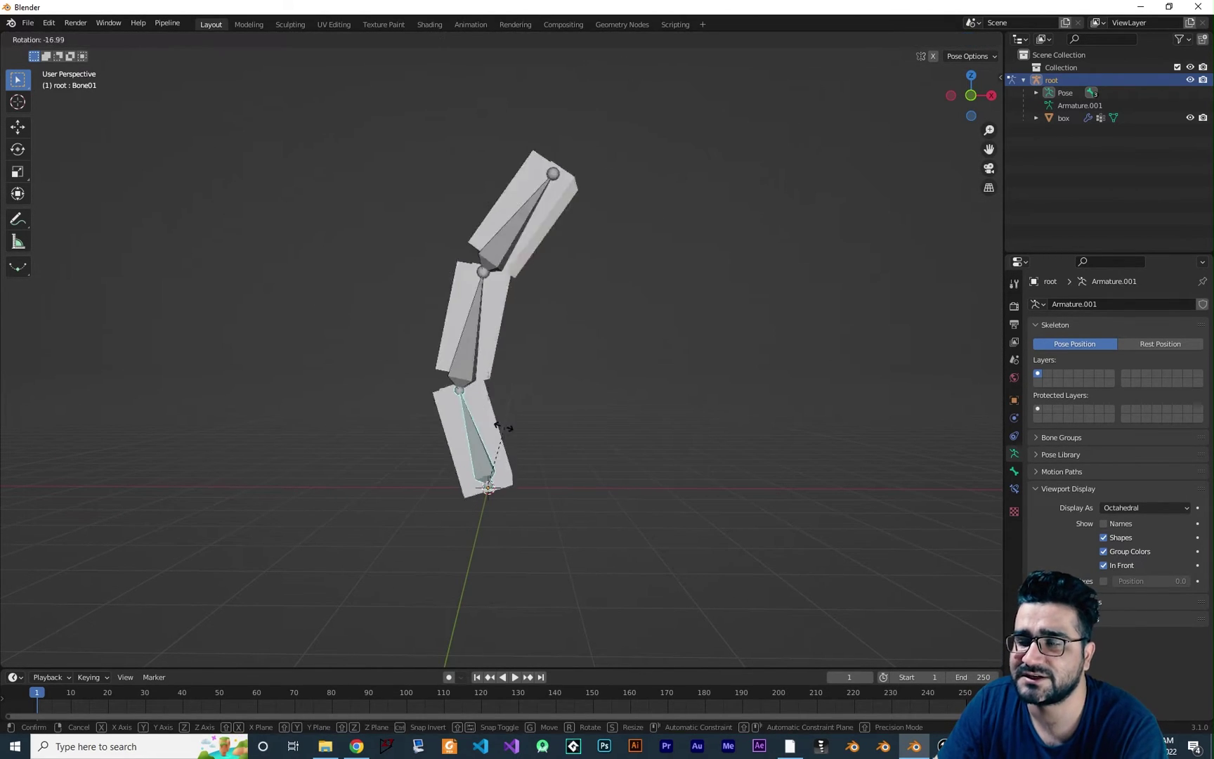
pyautogui.rightClick(607, 497)
pyautogui.press(']')
pyautogui.hotkey('alt', 'r')
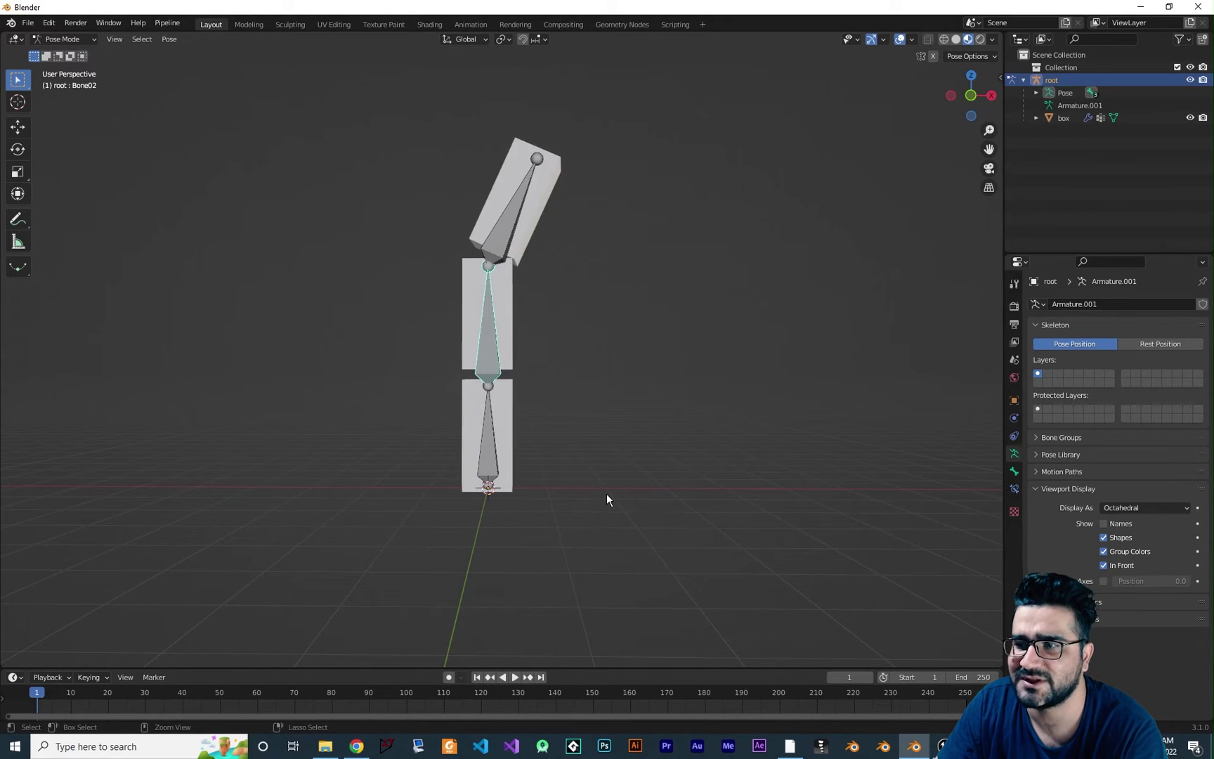
pyautogui.press(']')
pyautogui.hotkey('alt', 'r')
pyautogui.click(583, 357)
pyautogui.moveTo(583, 358); pyautogui.dragTo(588, 368, button='middle')
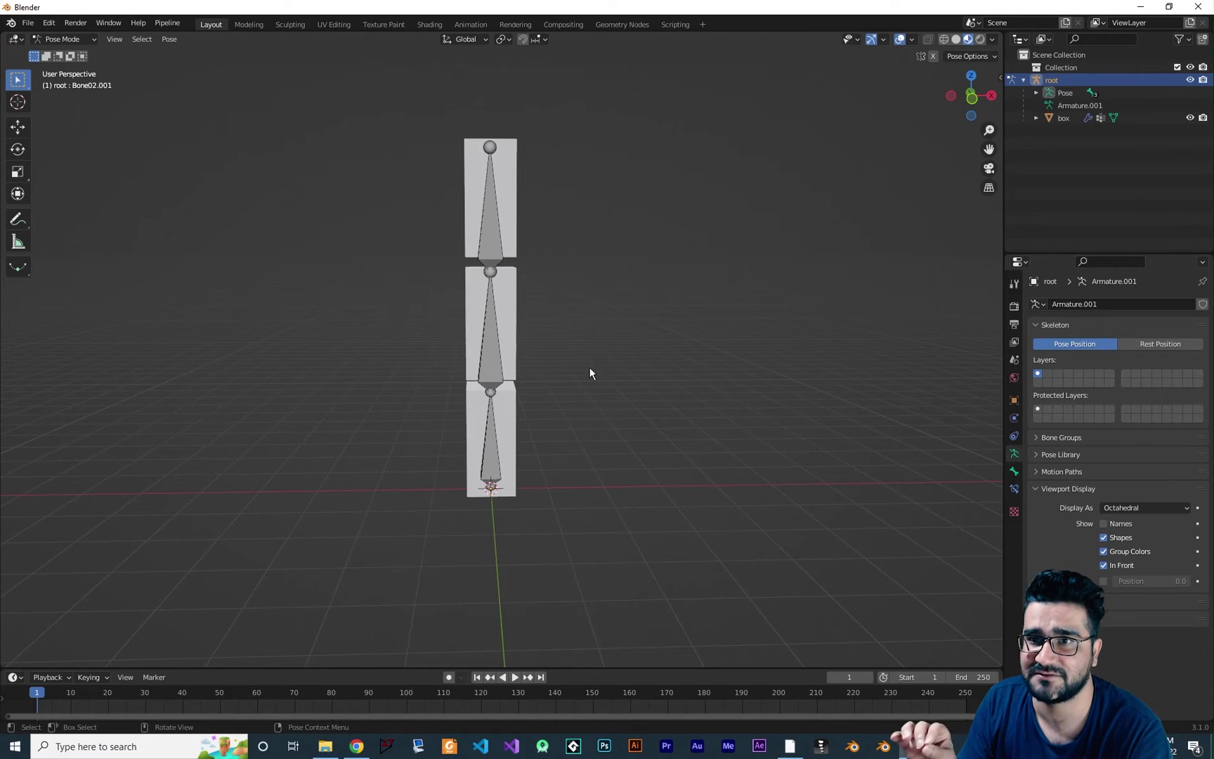
pyautogui.moveTo(595, 345); pyautogui.dragTo(535, 306, button='middle')
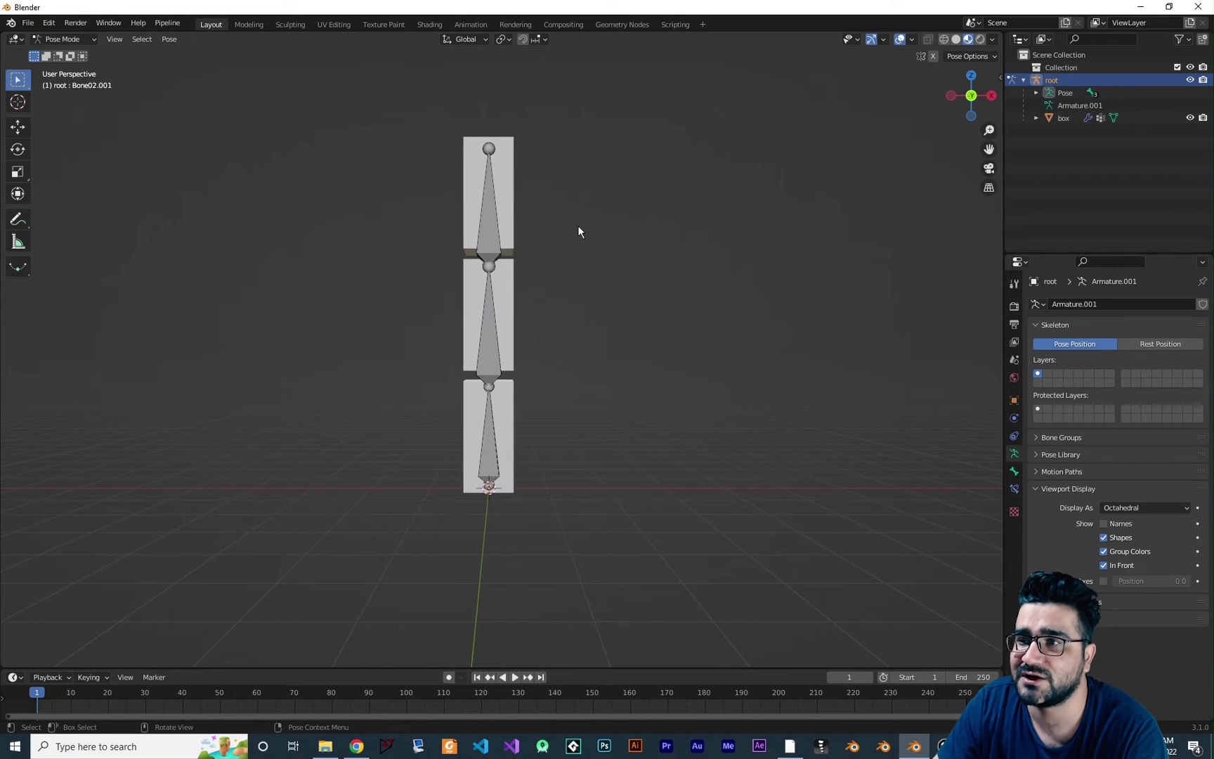
pyautogui.moveTo(578, 227); pyautogui.dragTo(551, 251, button='middle')
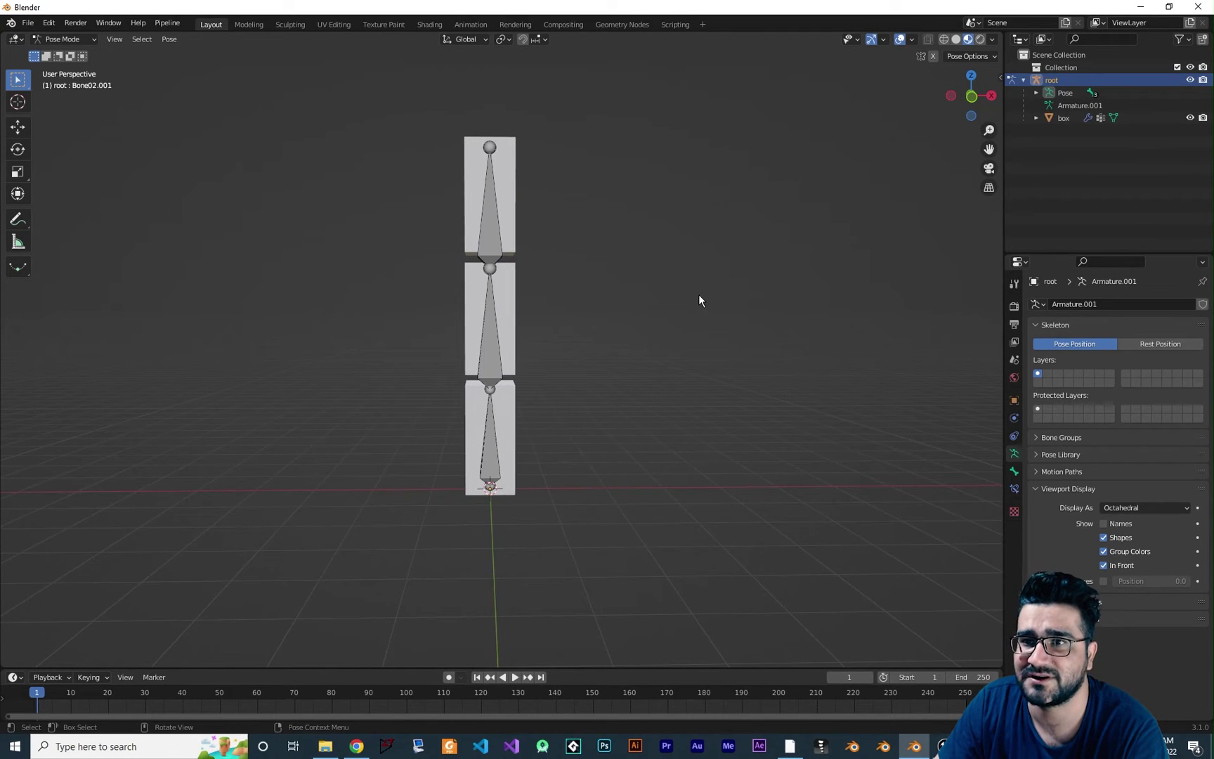
# Step: After a first Send to Unreal attempt, create the pre-defined Pipeline collections
pyautogui.click(167, 23)
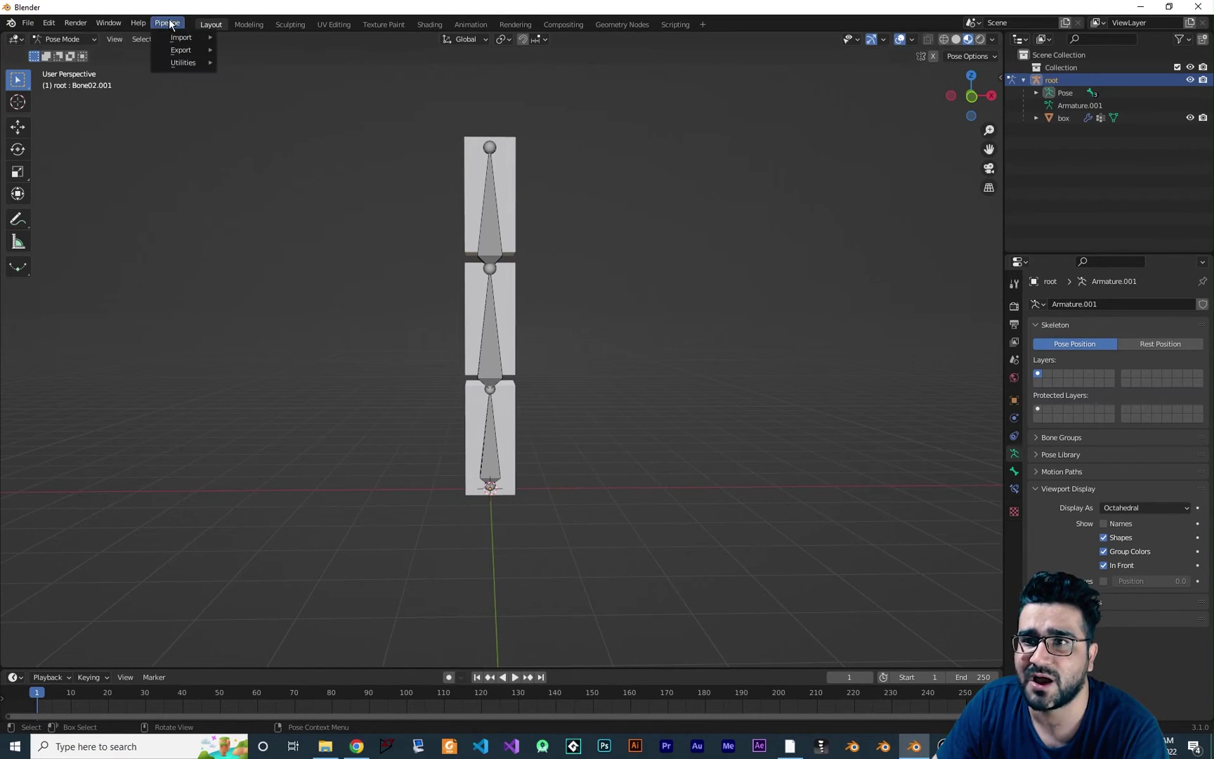
pyautogui.moveTo(181, 50)
pyautogui.click(250, 49)
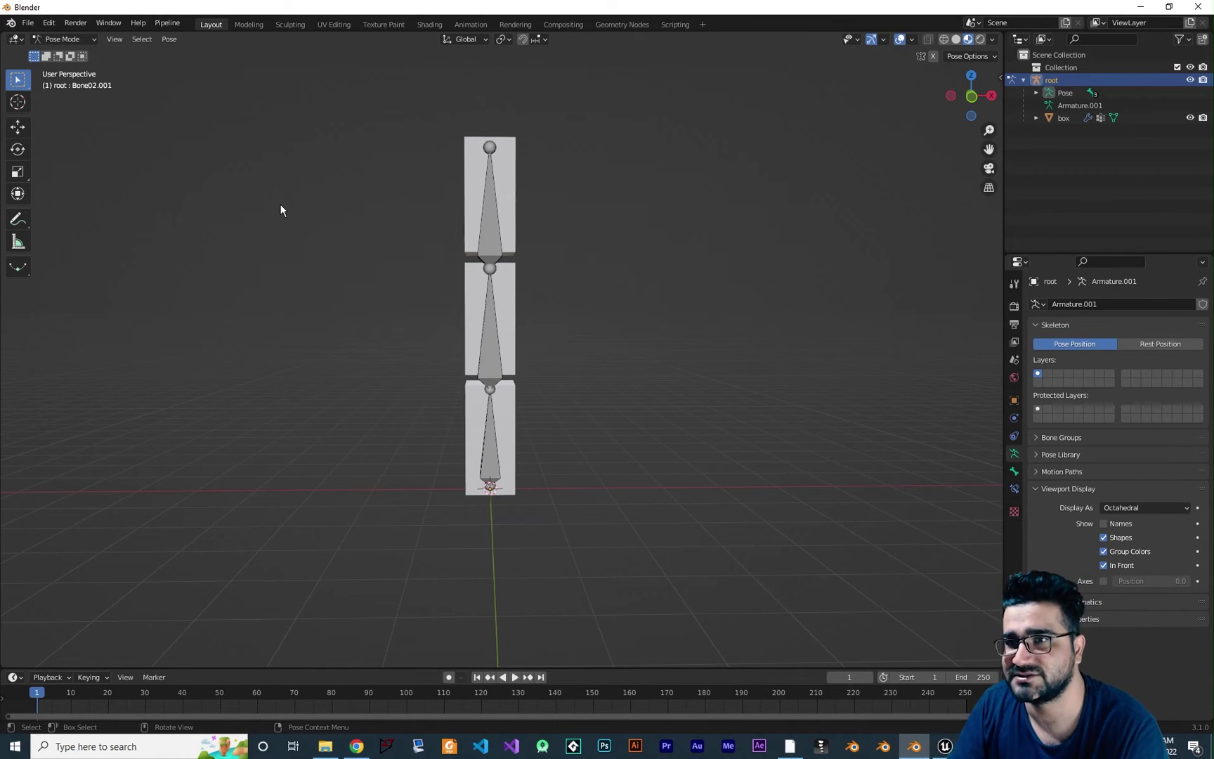
pyautogui.click(161, 25)
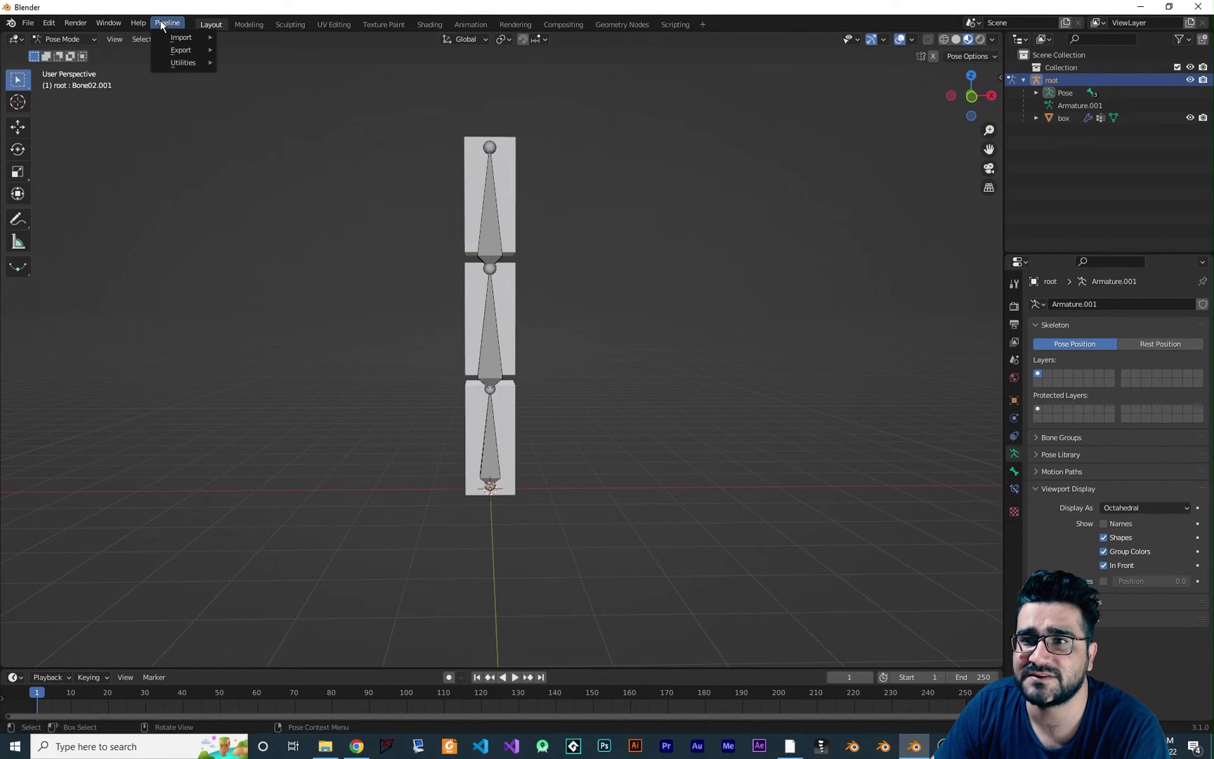
pyautogui.moveTo(183, 51)
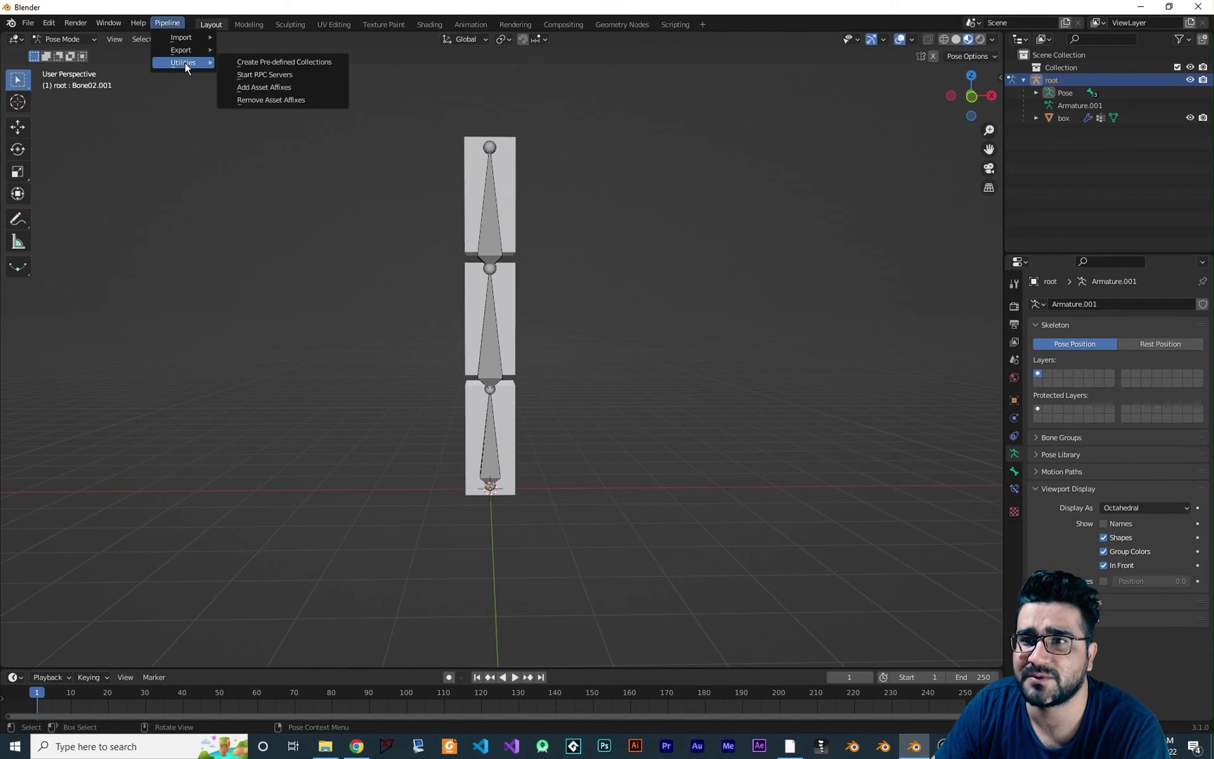
pyautogui.click(262, 63)
# Step: Move root and its box into the Export collection
pyautogui.click(1058, 81)
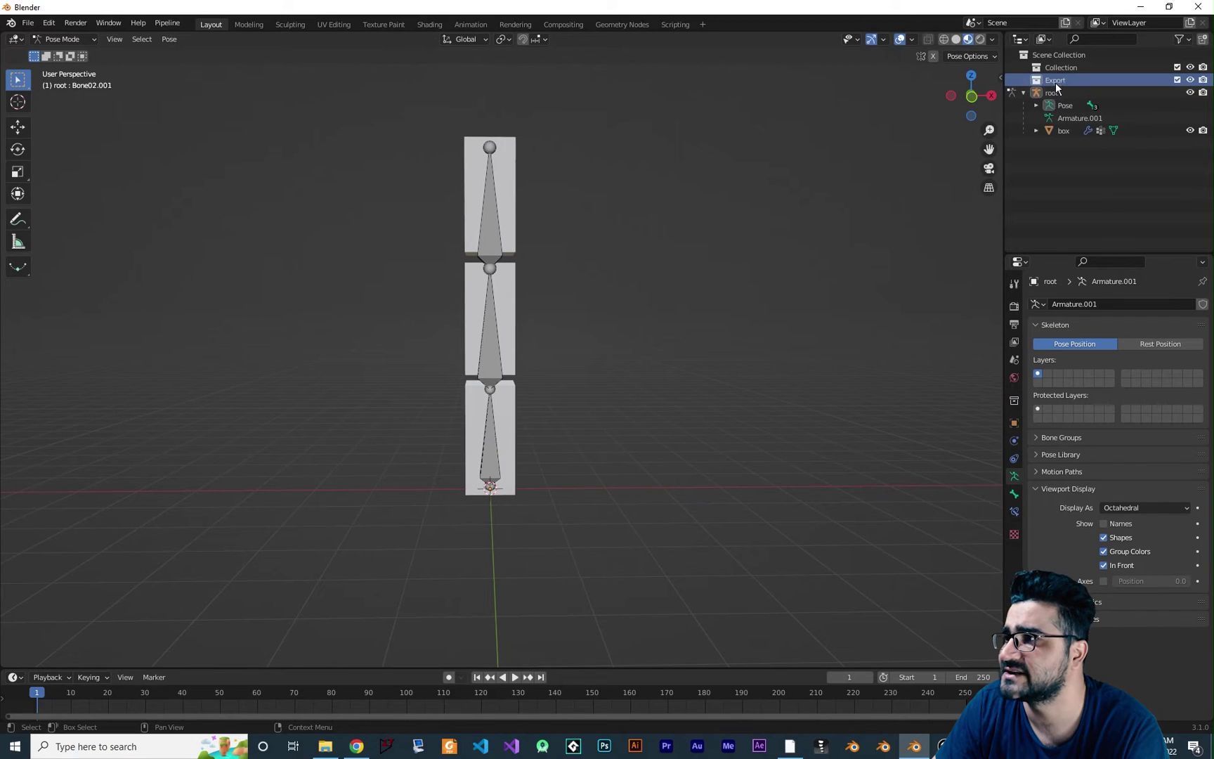
pyautogui.click(1067, 92)
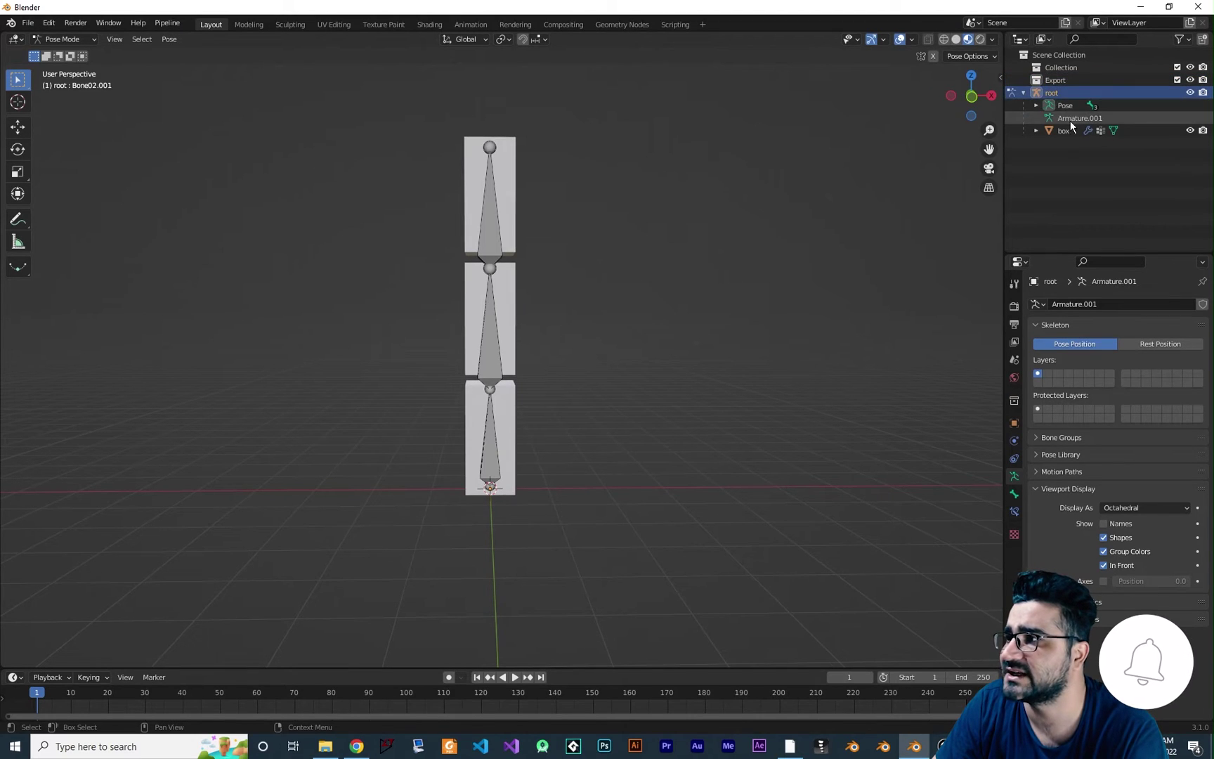
pyautogui.moveTo(1067, 132); pyautogui.dragTo(1047, 79)
pyautogui.click(1023, 81)
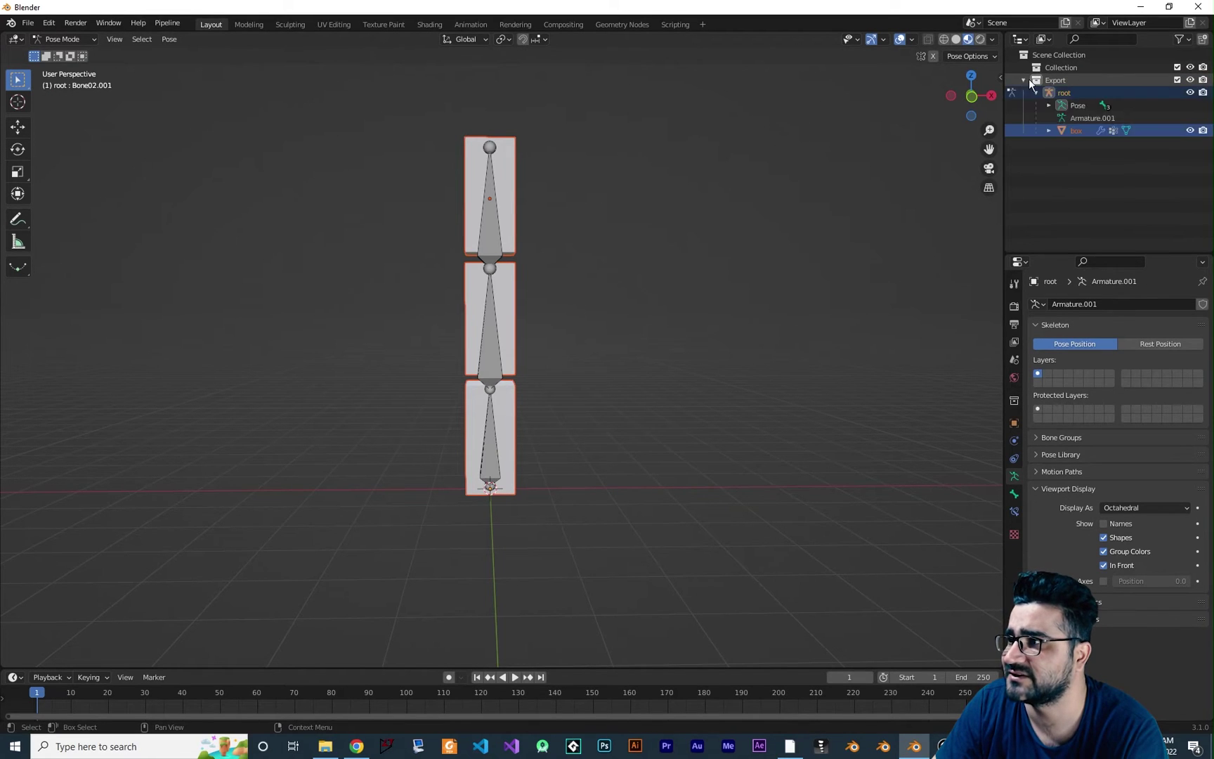
# Step: Send the Export collection to Unreal Engine and switch to its editor
pyautogui.click(162, 23)
pyautogui.moveTo(180, 50)
pyautogui.click(269, 51)
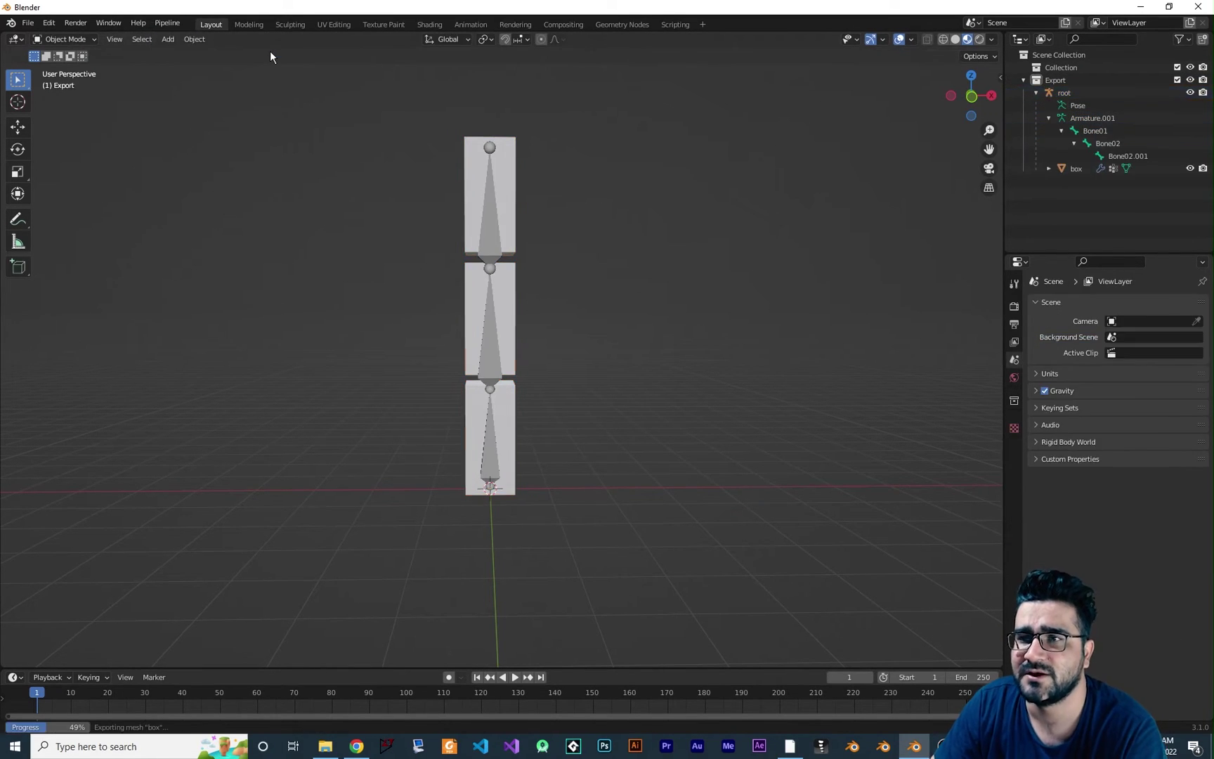
pyautogui.hotkey('alt', 'Tab')
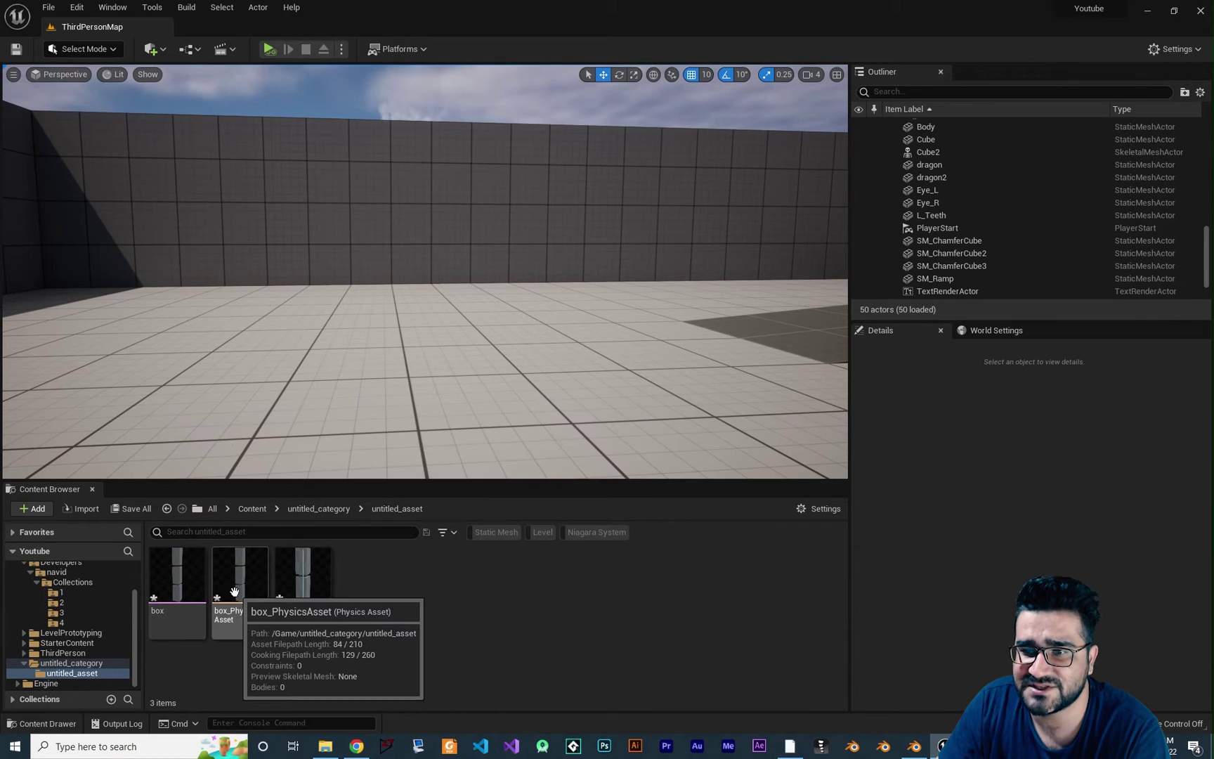
# Step: Open box_Skeleton, dock its editor, and display All Hierarchy bones
pyautogui.doubleClick(309, 608)
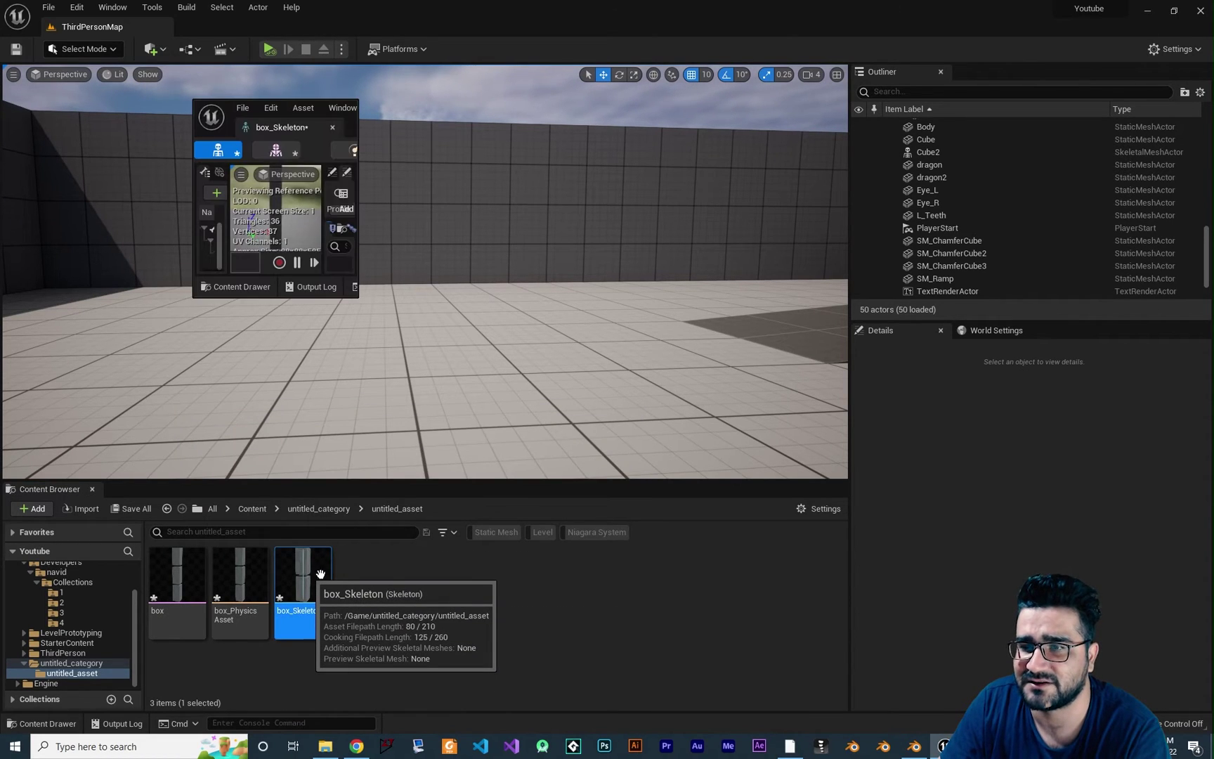
pyautogui.moveTo(274, 143); pyautogui.dragTo(277, 30)
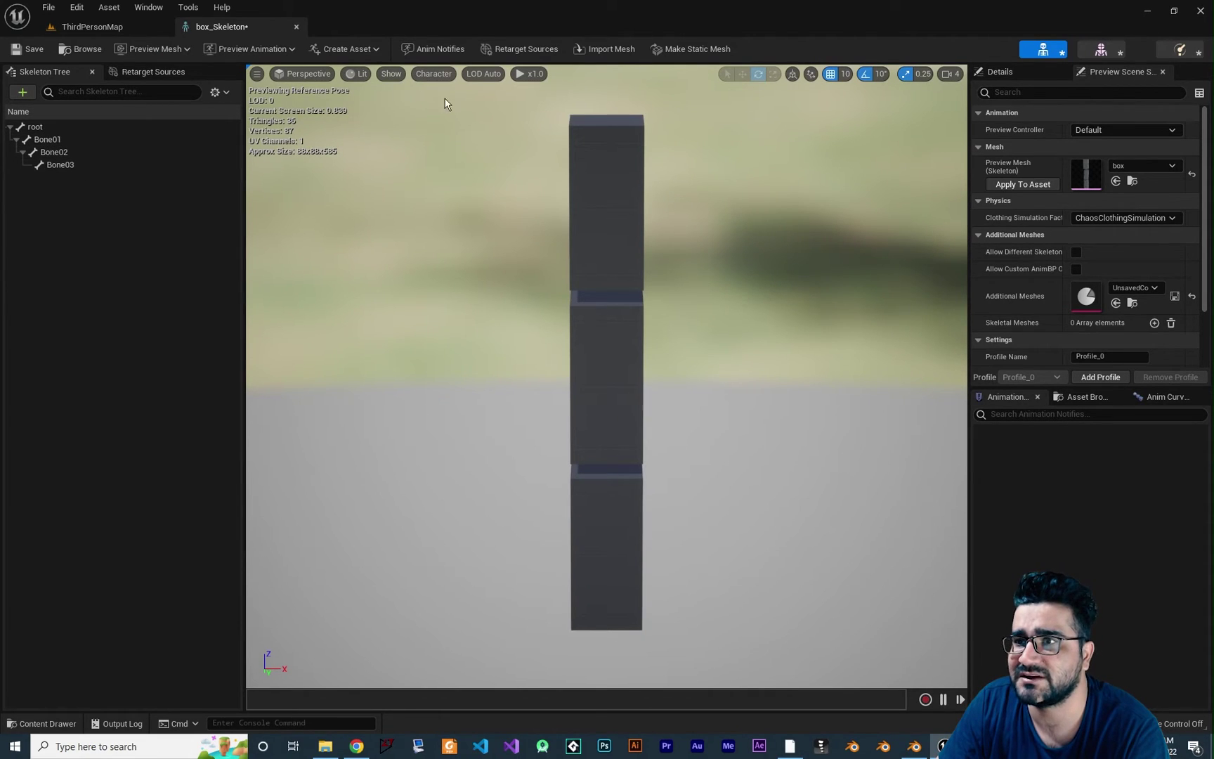
pyautogui.click(433, 73)
pyautogui.moveTo(452, 135)
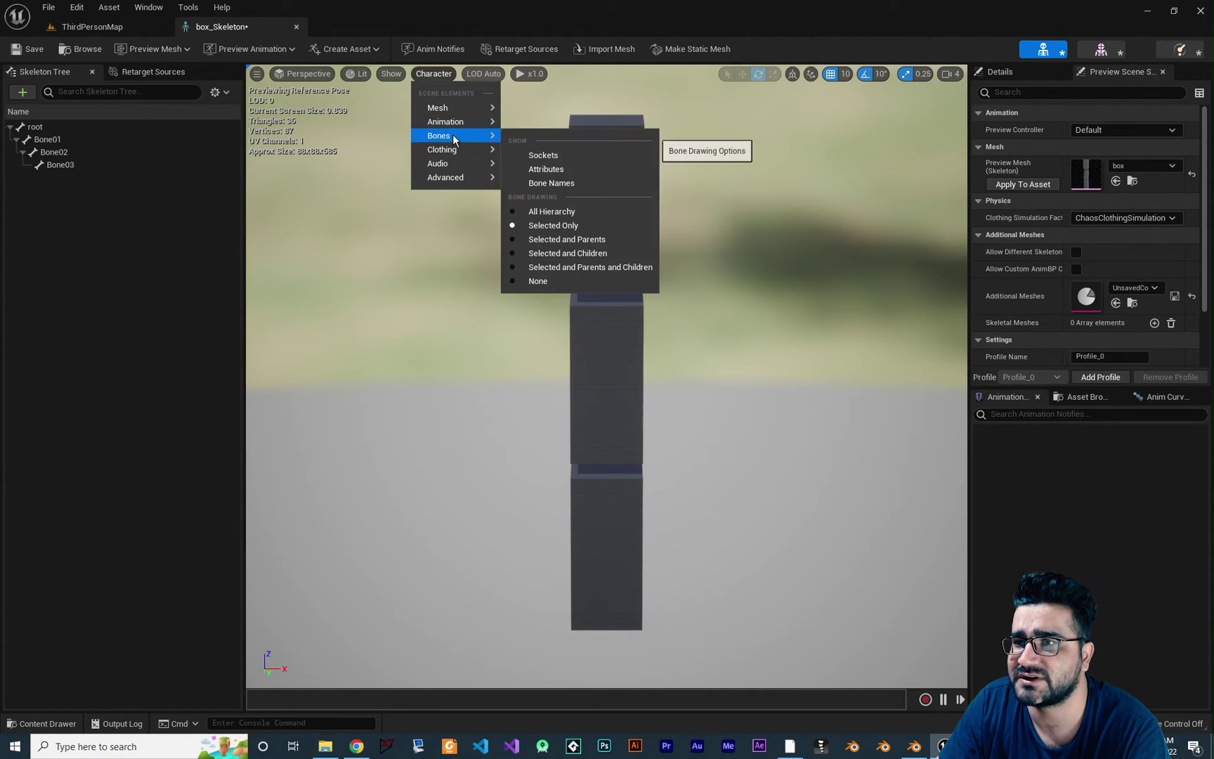
pyautogui.click(568, 212)
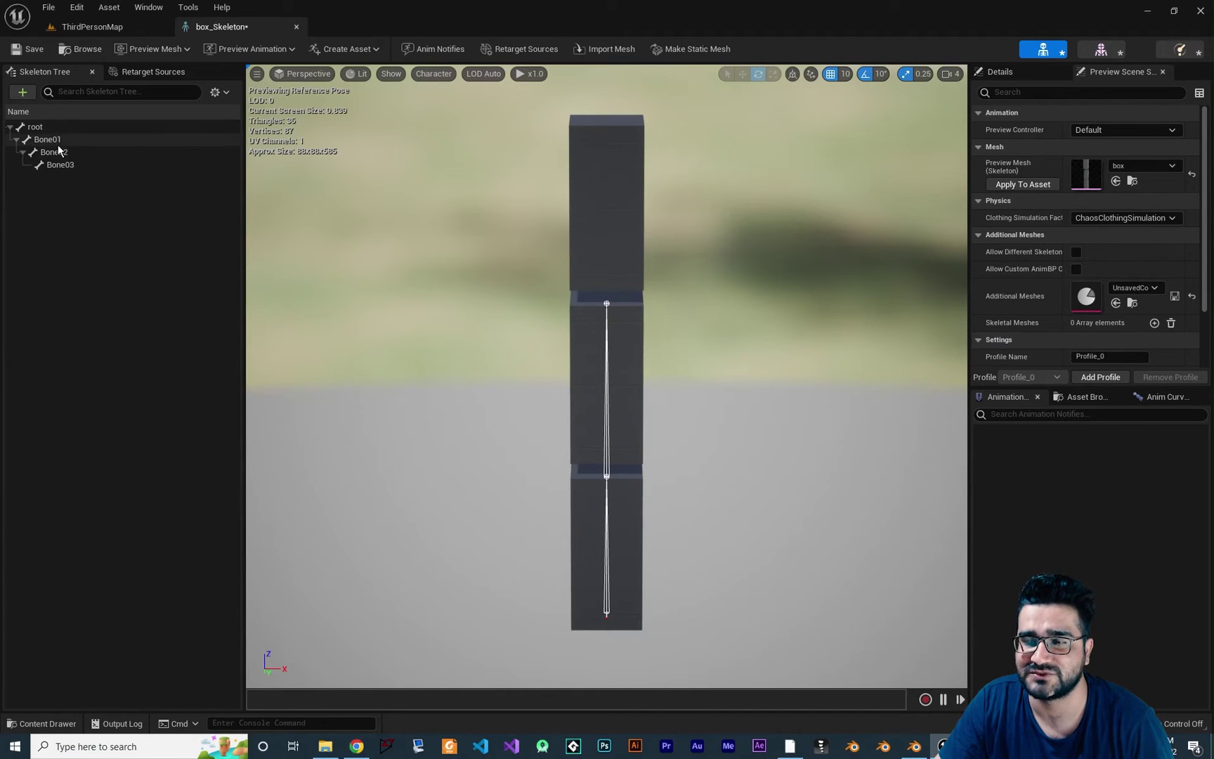
# Step: Inspect the root and Bone01 pivots in the Skeleton Tree, then return to Blender
pyautogui.click(43, 129)
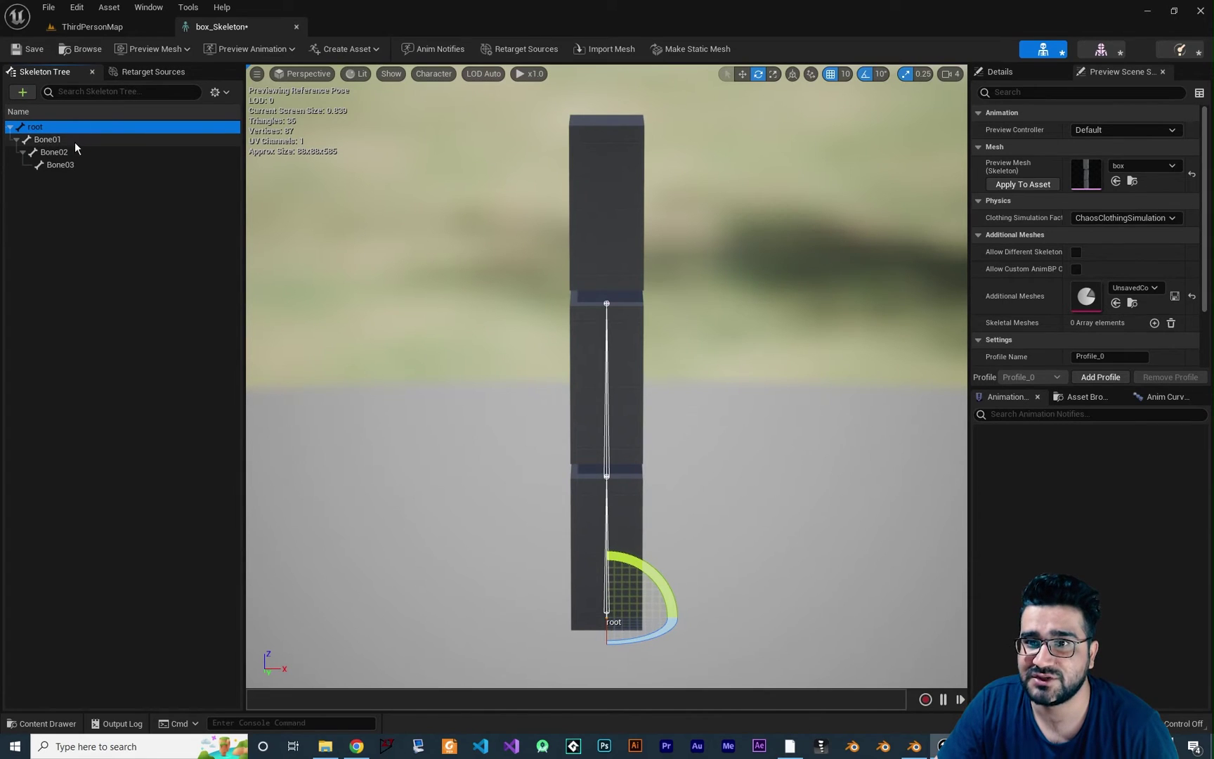
pyautogui.click(75, 143)
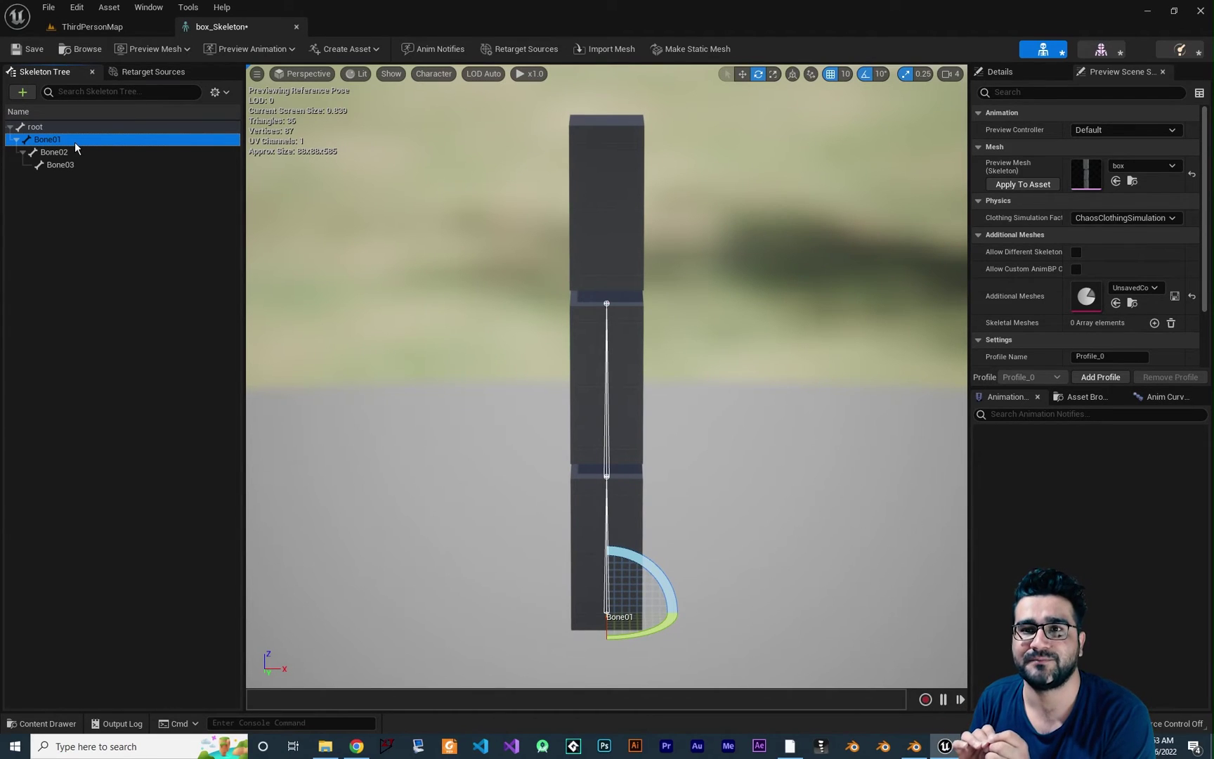
pyautogui.click(914, 748)
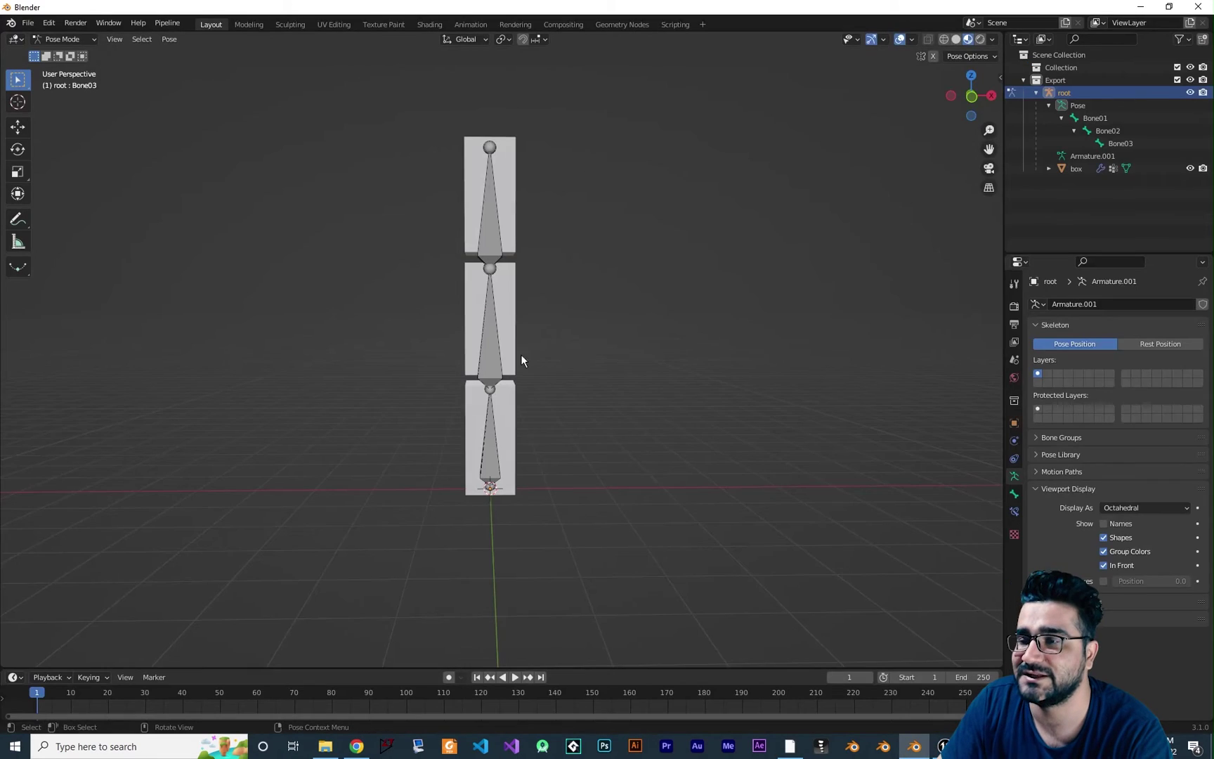
# Step: Select Bone01, compare with Unreal's skeleton, and enter Edit Mode
pyautogui.click(497, 453)
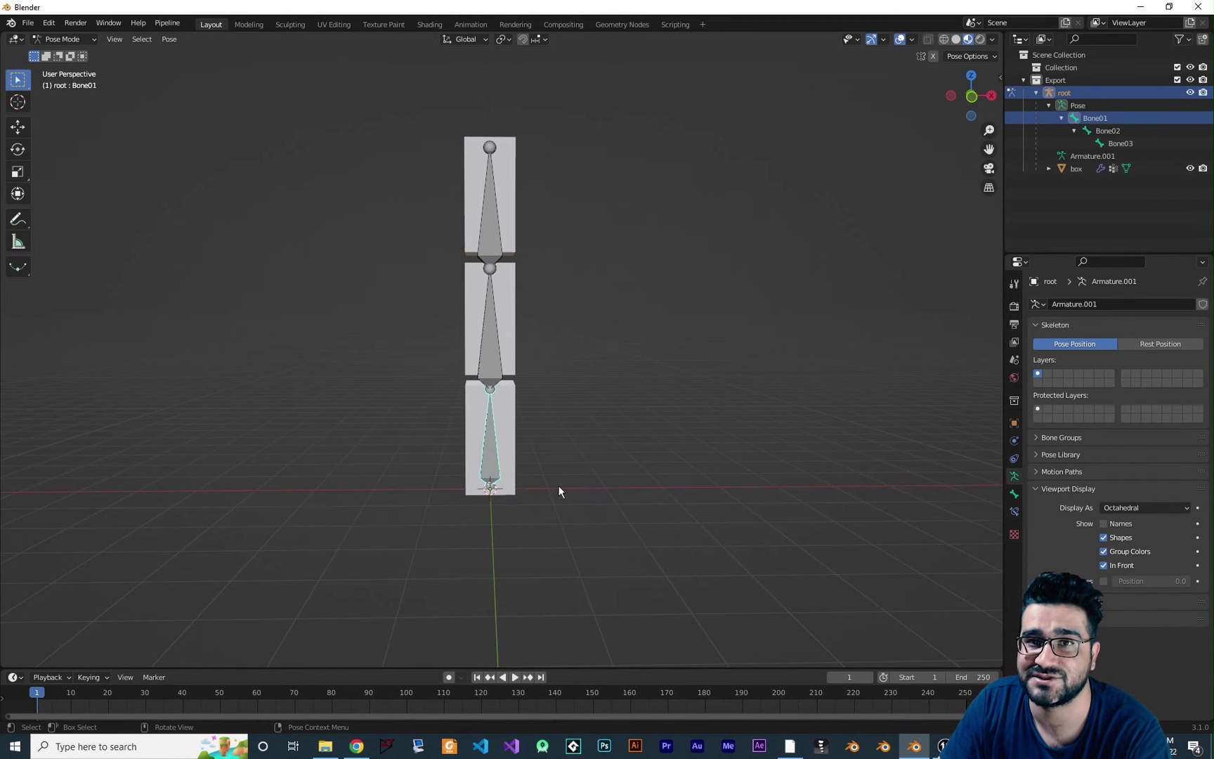
pyautogui.click(944, 746)
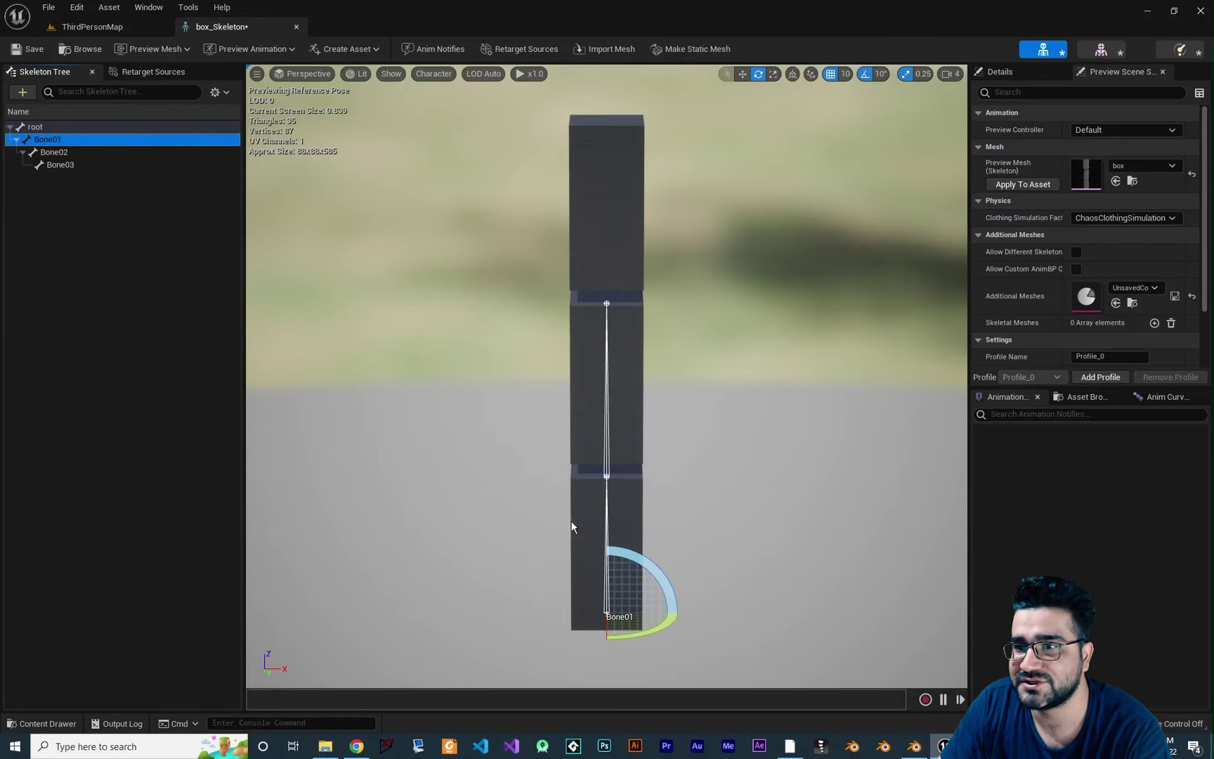
pyautogui.hotkey('alt', 'Tab')
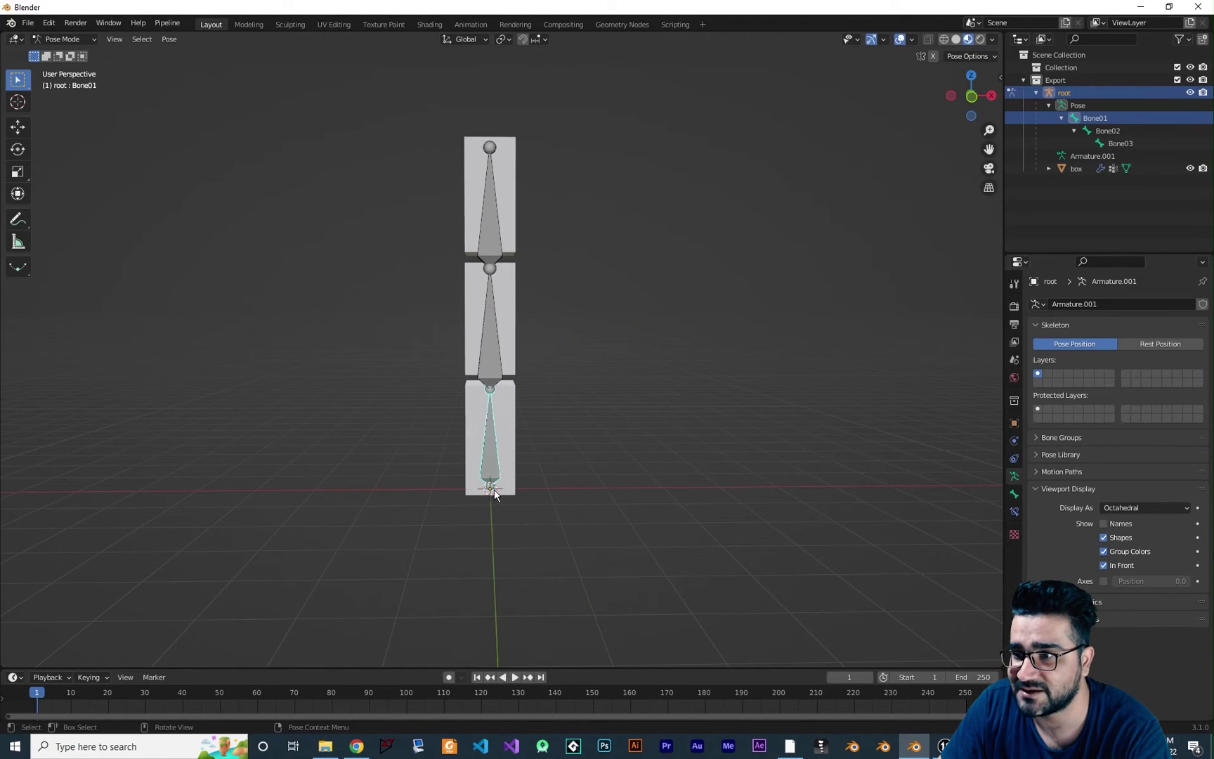
pyautogui.click(62, 40)
pyautogui.click(63, 69)
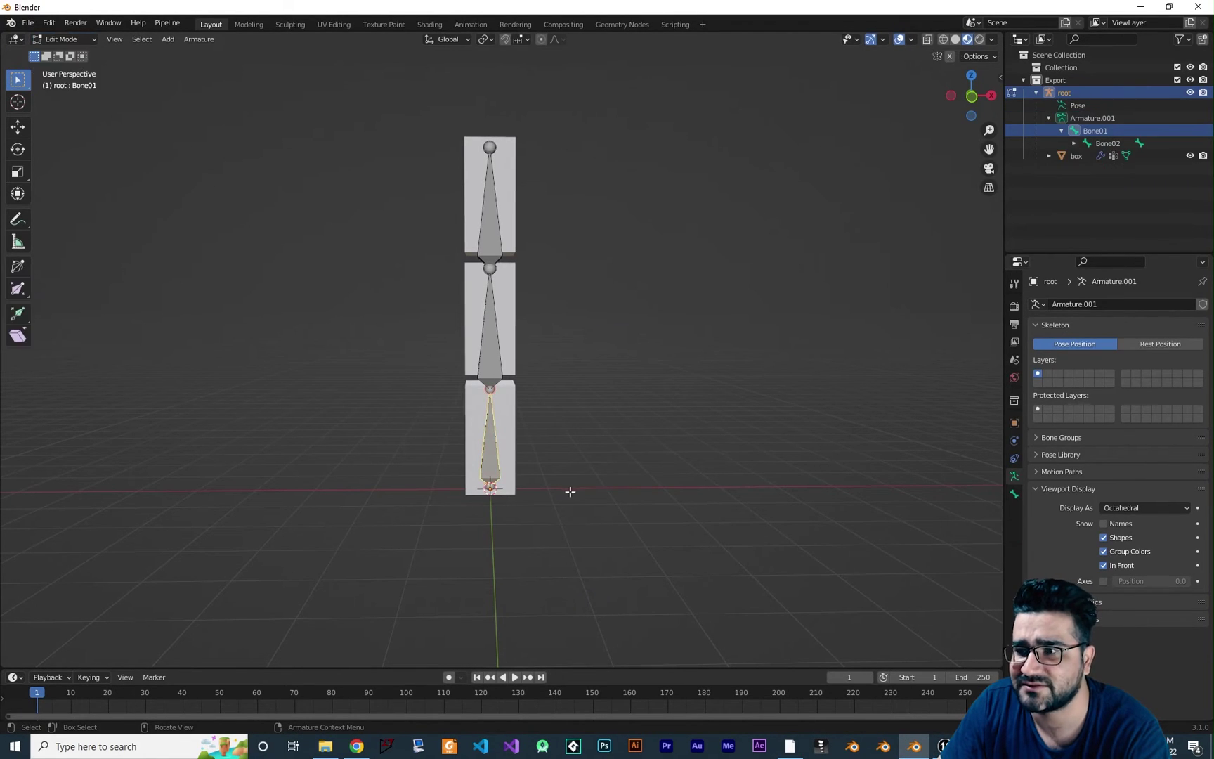
# Step: Raise Bone01's lower end along Z partway up the bottom box
pyautogui.scroll(3, 497, 503)
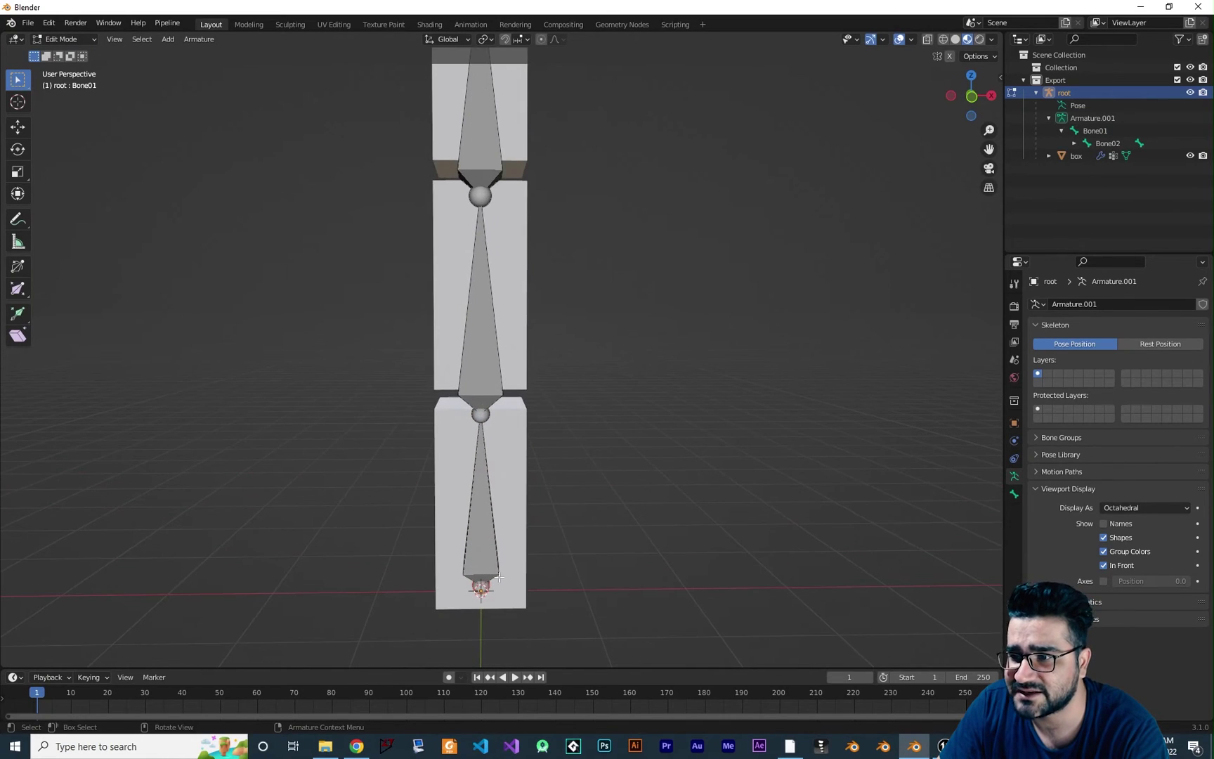
pyautogui.press('g')
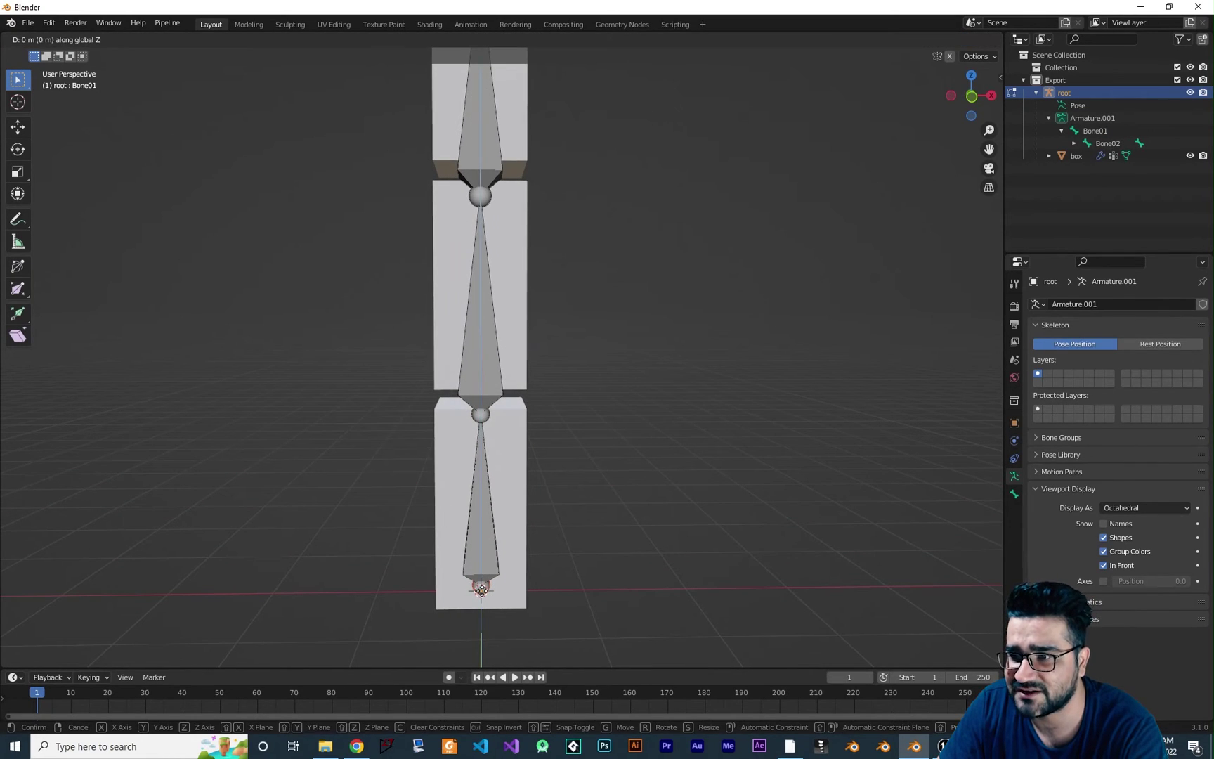
pyautogui.press('z')
pyautogui.click(480, 521)
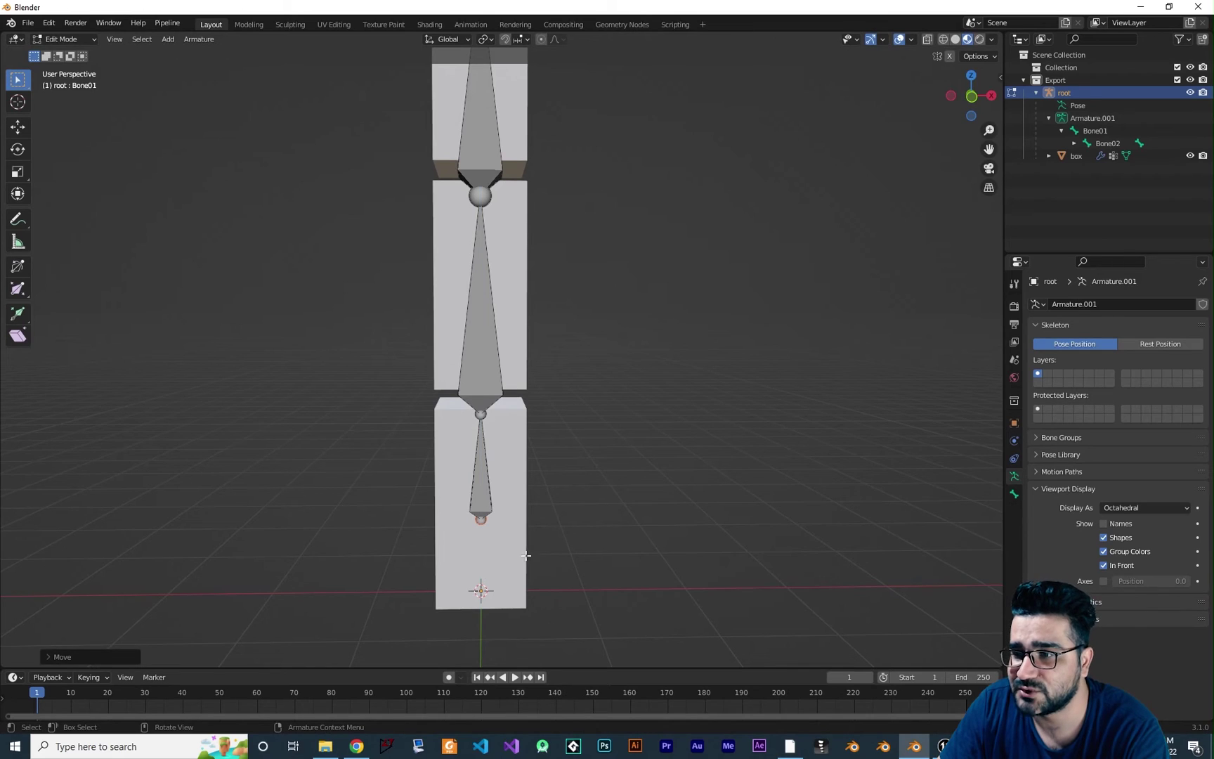
pyautogui.click(488, 493)
pyautogui.click(617, 515)
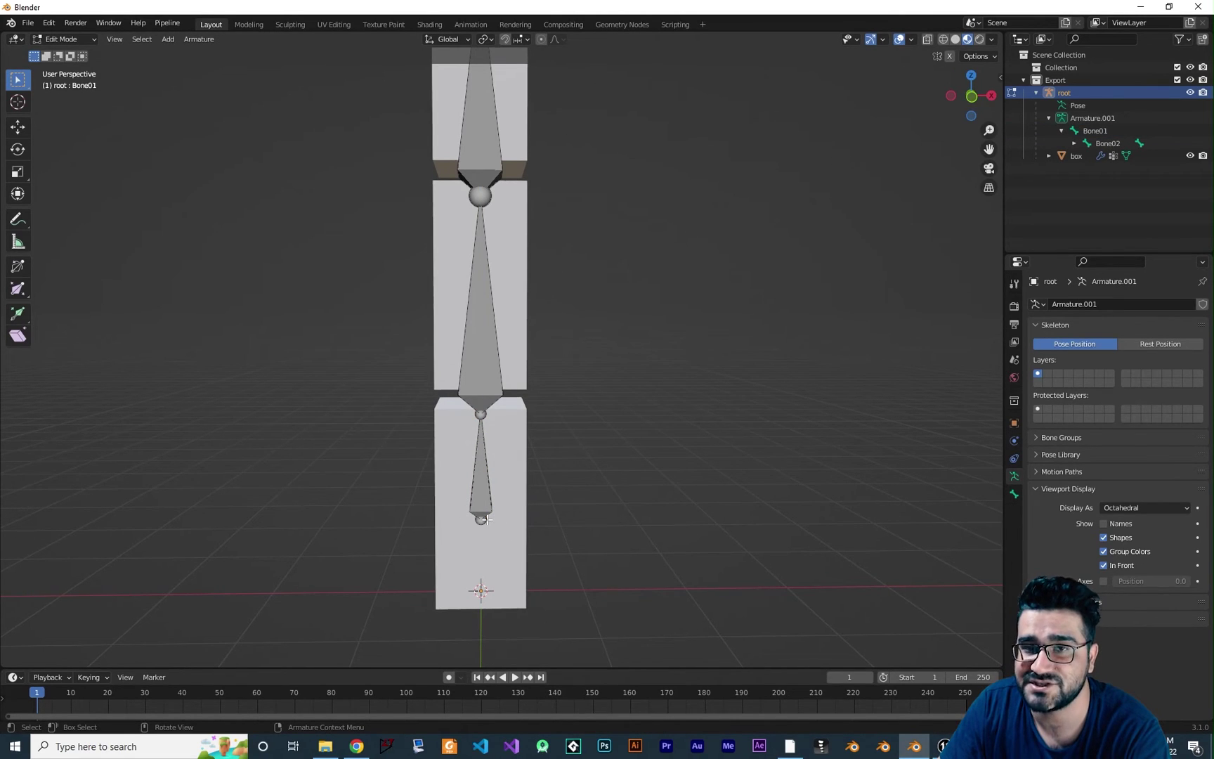
pyautogui.click(490, 493)
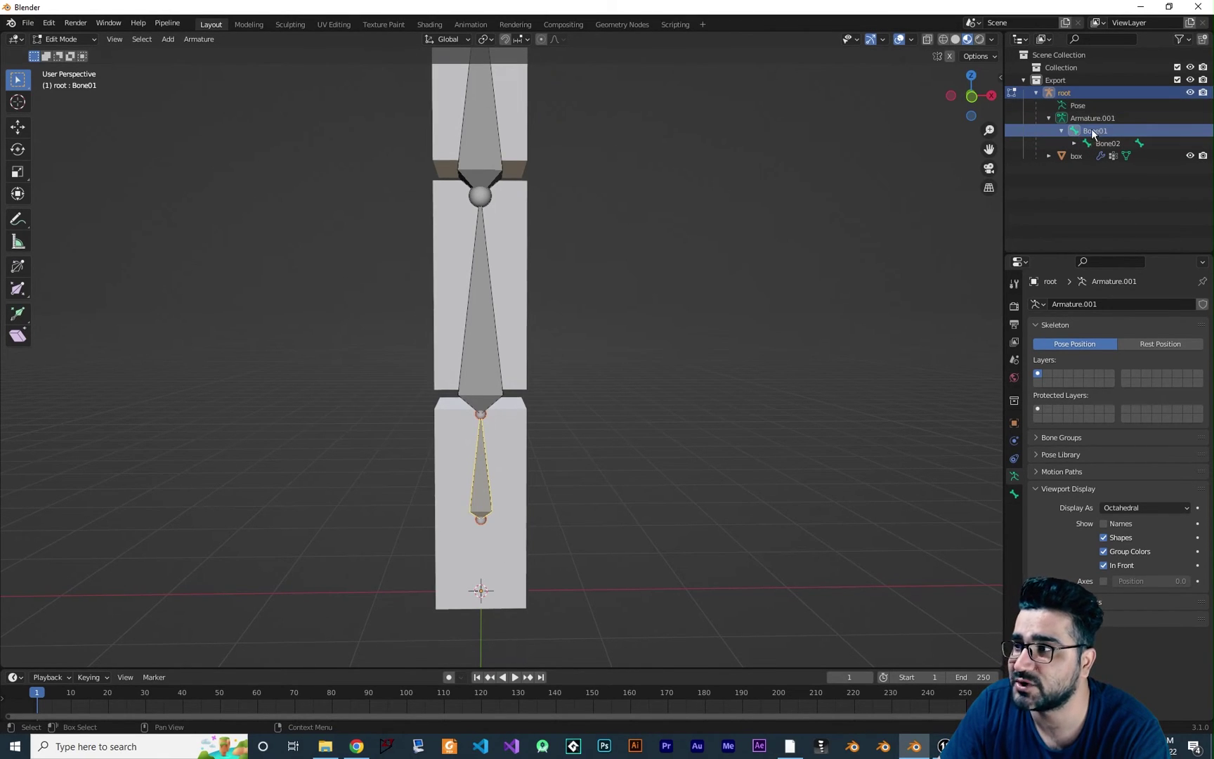
pyautogui.click(168, 23)
# Step: Re-send the rig to Unreal and reopen box_Skeleton with Bone01 selected
pyautogui.moveTo(183, 50)
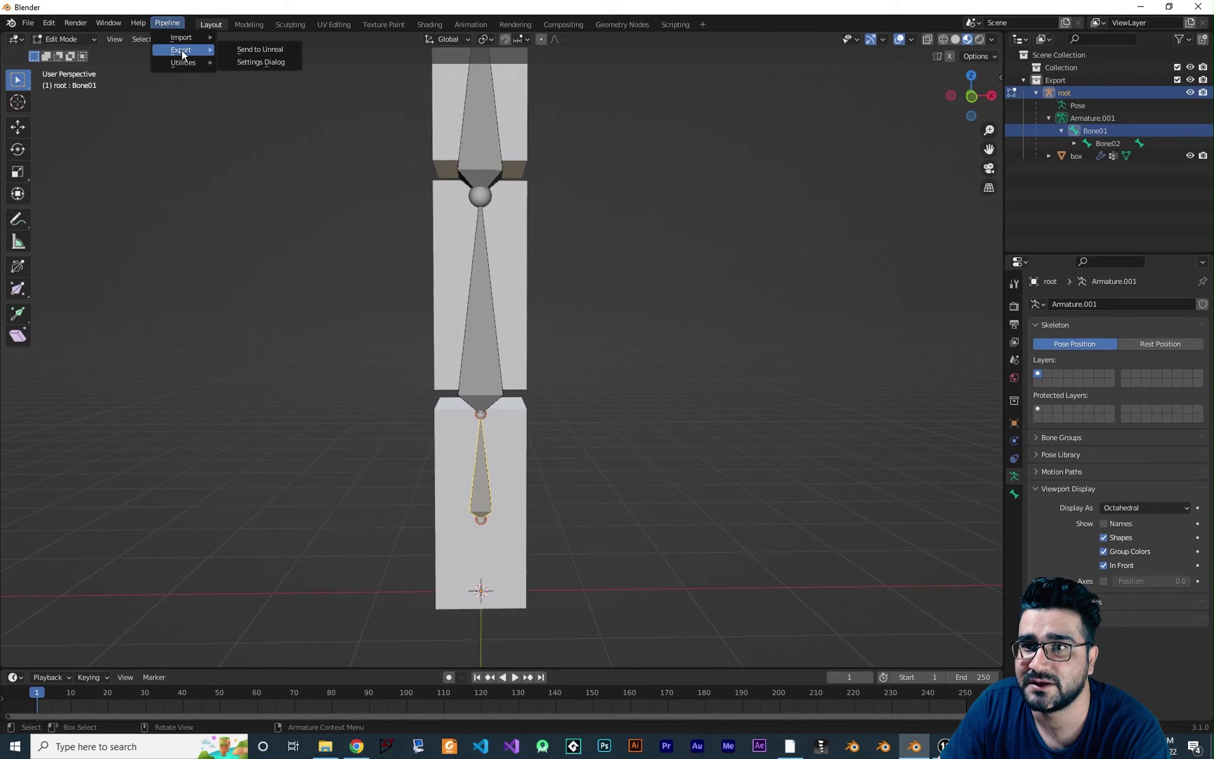
pyautogui.click(254, 49)
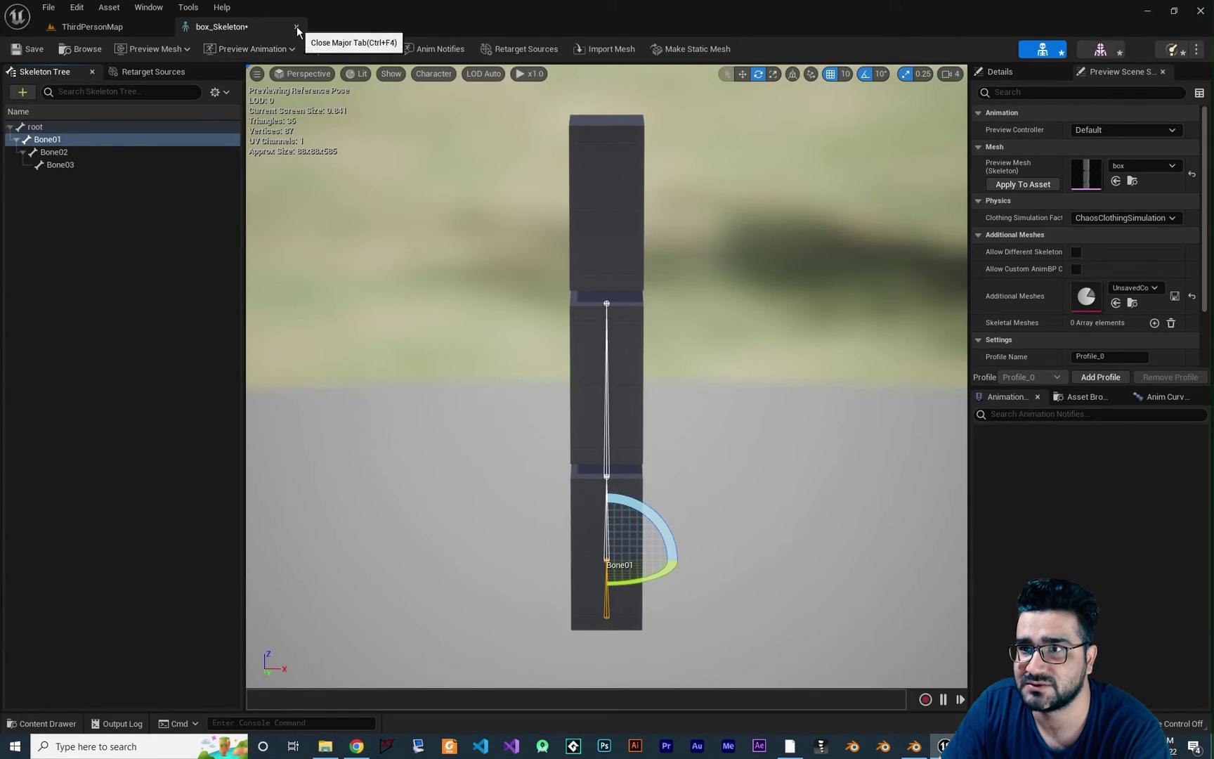
pyautogui.click(297, 27)
pyautogui.doubleClick(315, 583)
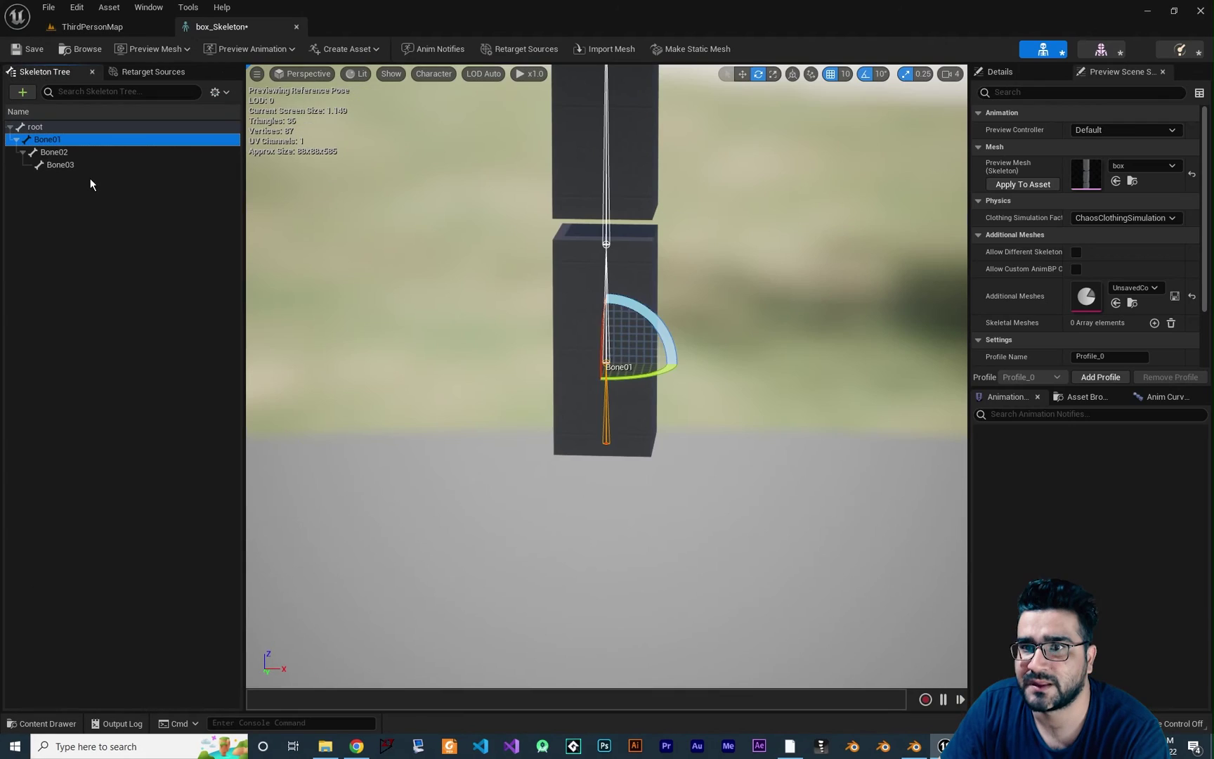
pyautogui.click(47, 139)
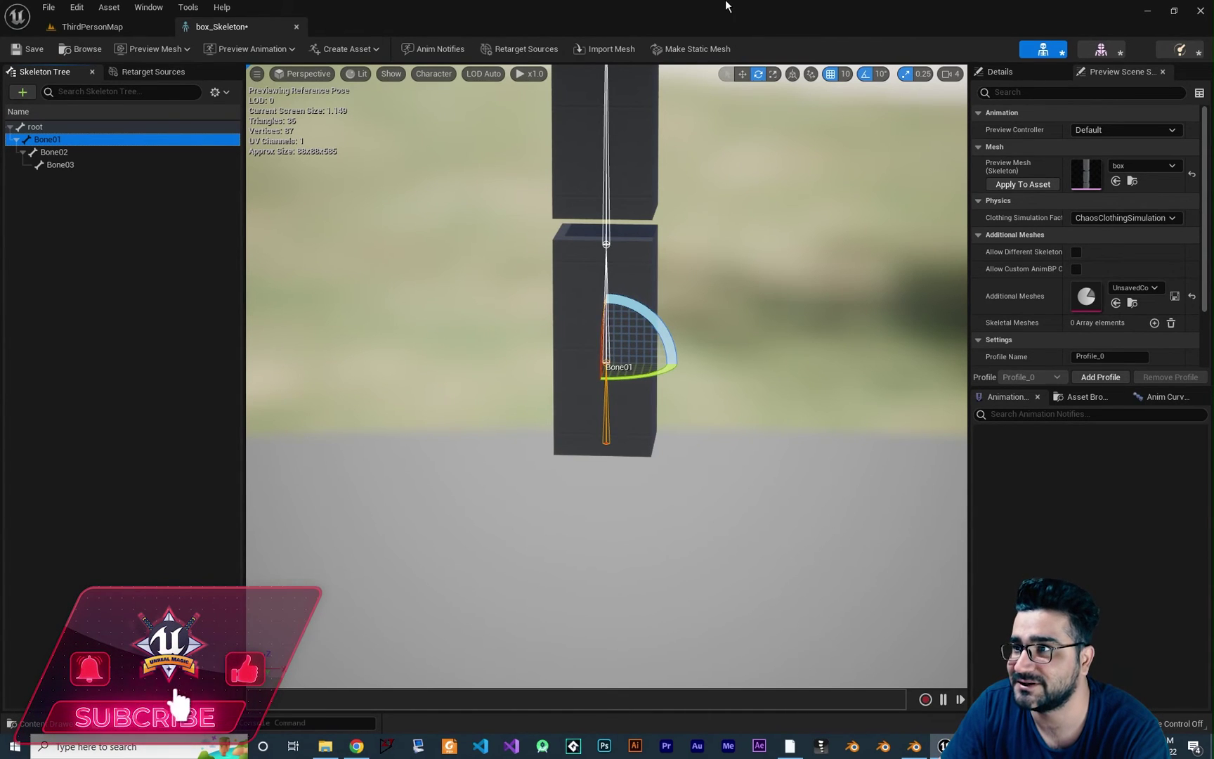
# Step: Set Unreal and Blender side by side to compare the lowest bone, then maximize Blender
pyautogui.moveTo(492, 11); pyautogui.dragTo(0, 161)
pyautogui.click(786, 217)
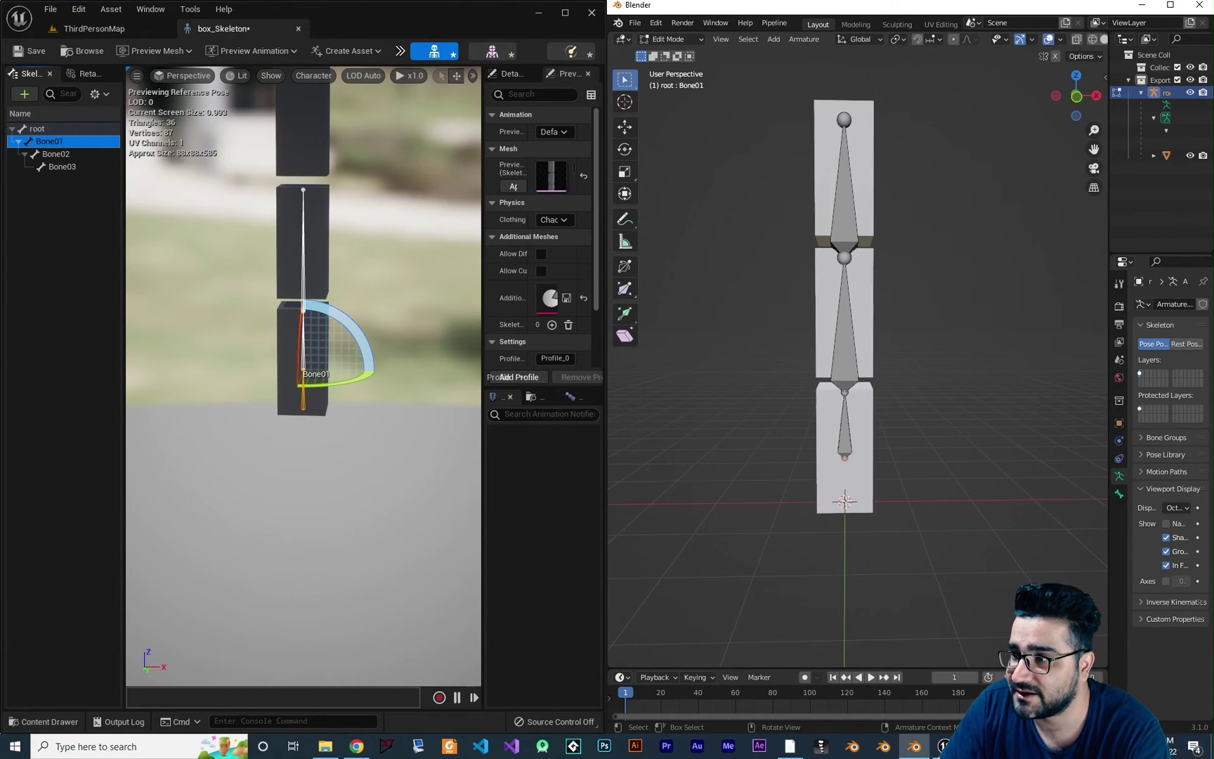
pyautogui.click(845, 431)
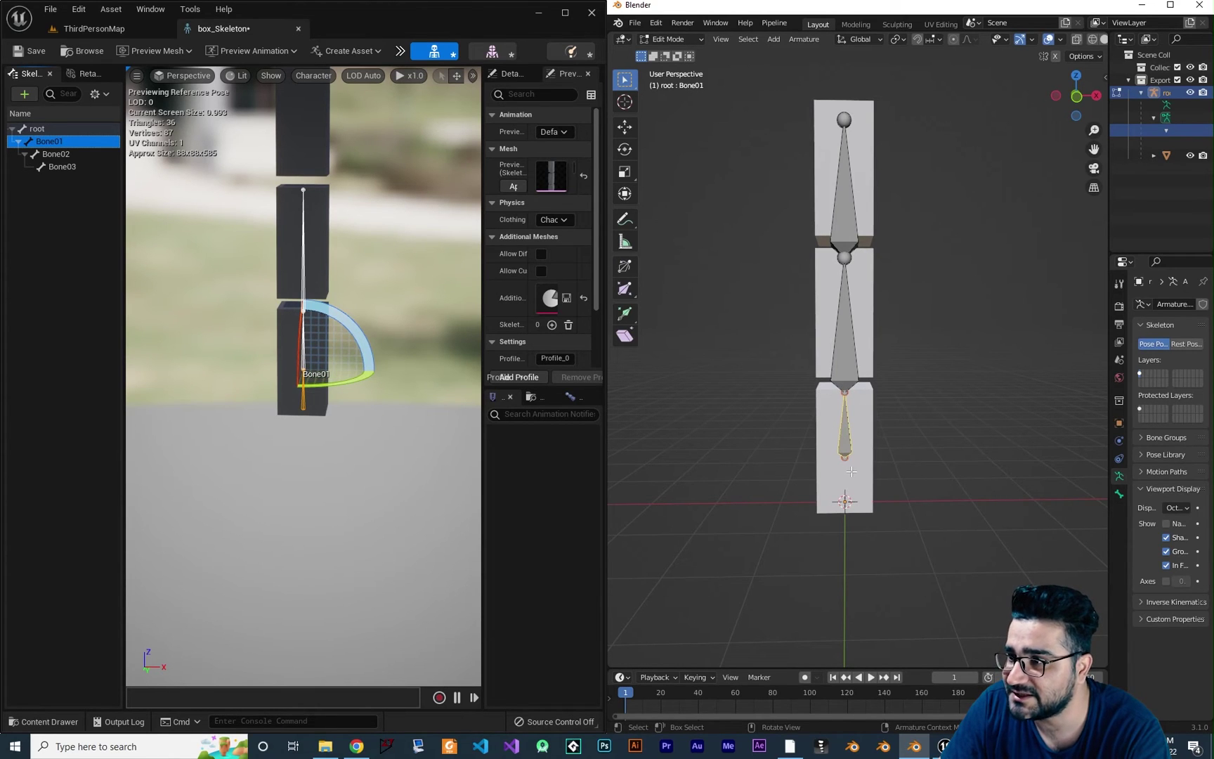
pyautogui.click(845, 457)
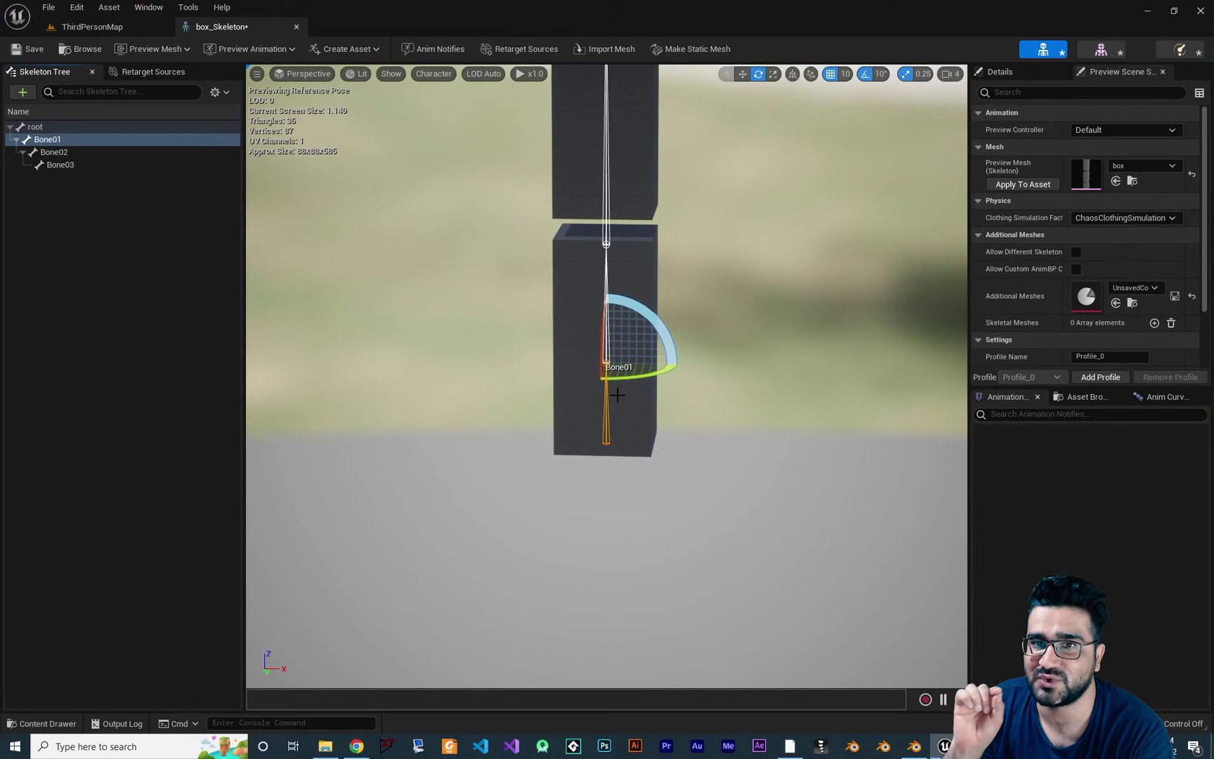
pyautogui.click(914, 746)
pyautogui.doubleClick(948, 6)
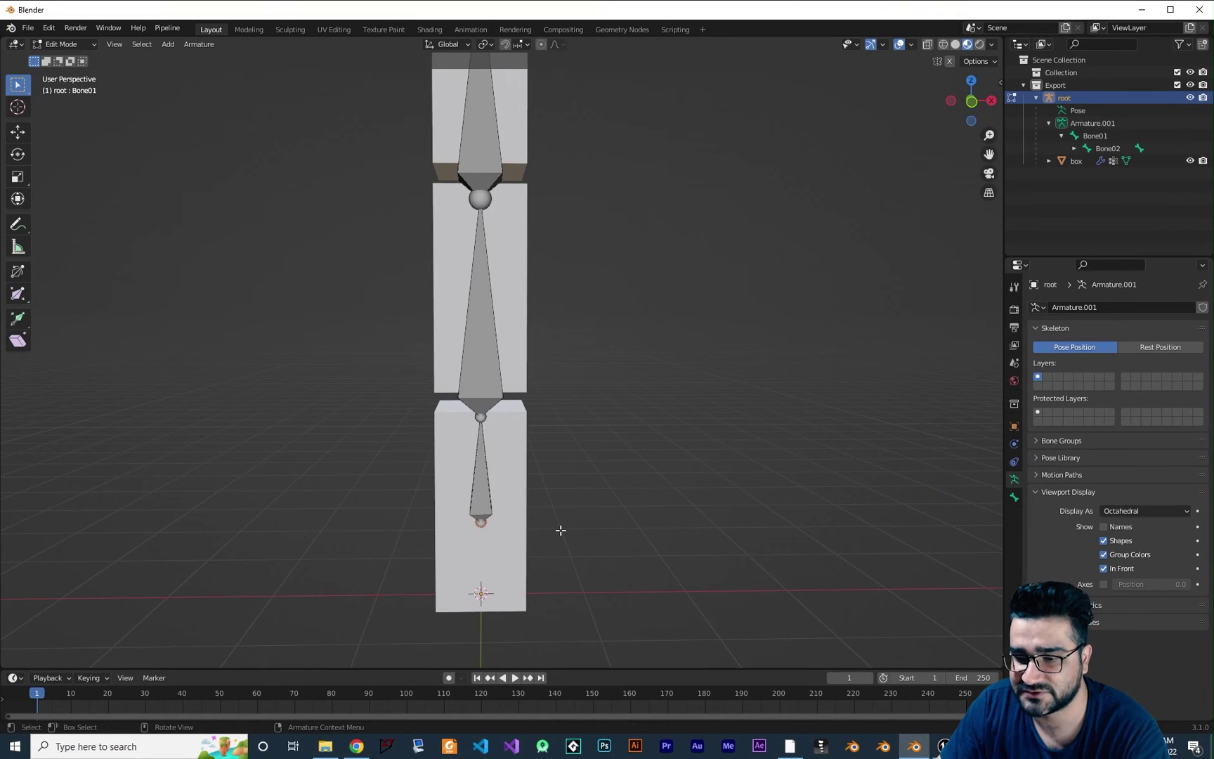
# Step: Undo the Bone01 shortening and send the restored armature to Unreal Engine
pyautogui.hotkey('ctrl', 'z')
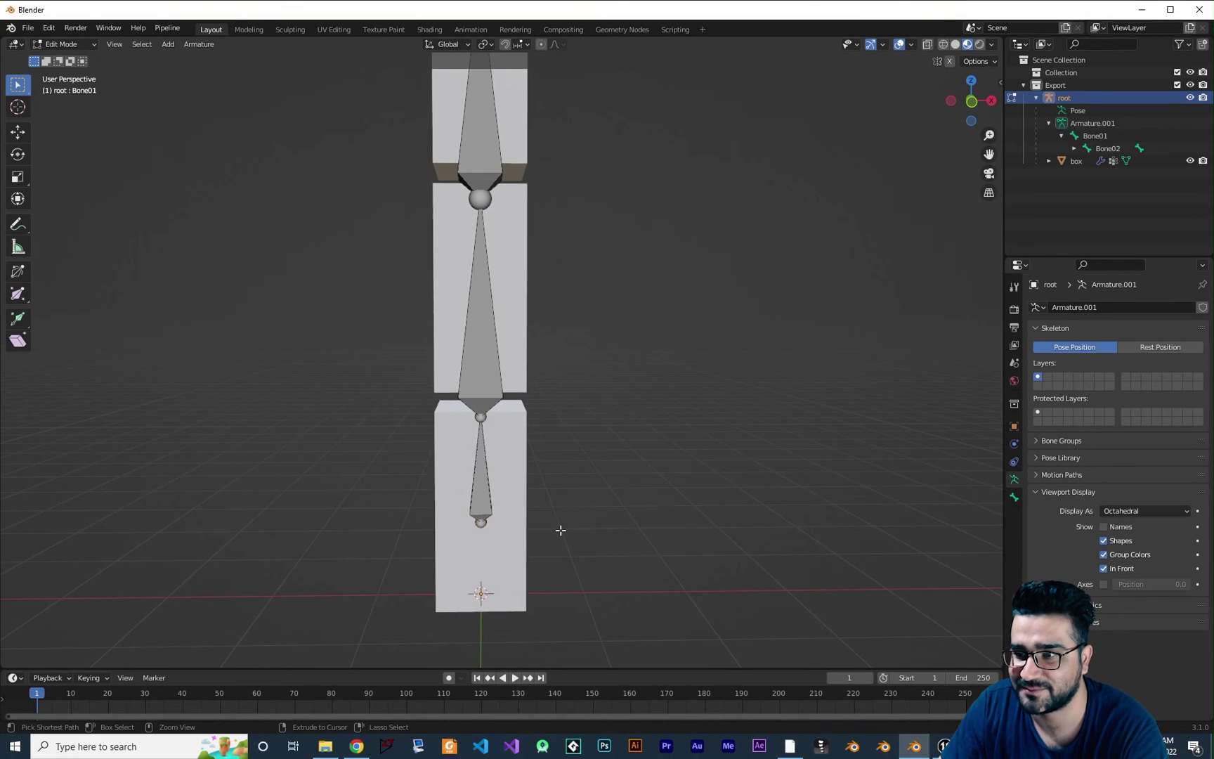
pyautogui.click(168, 28)
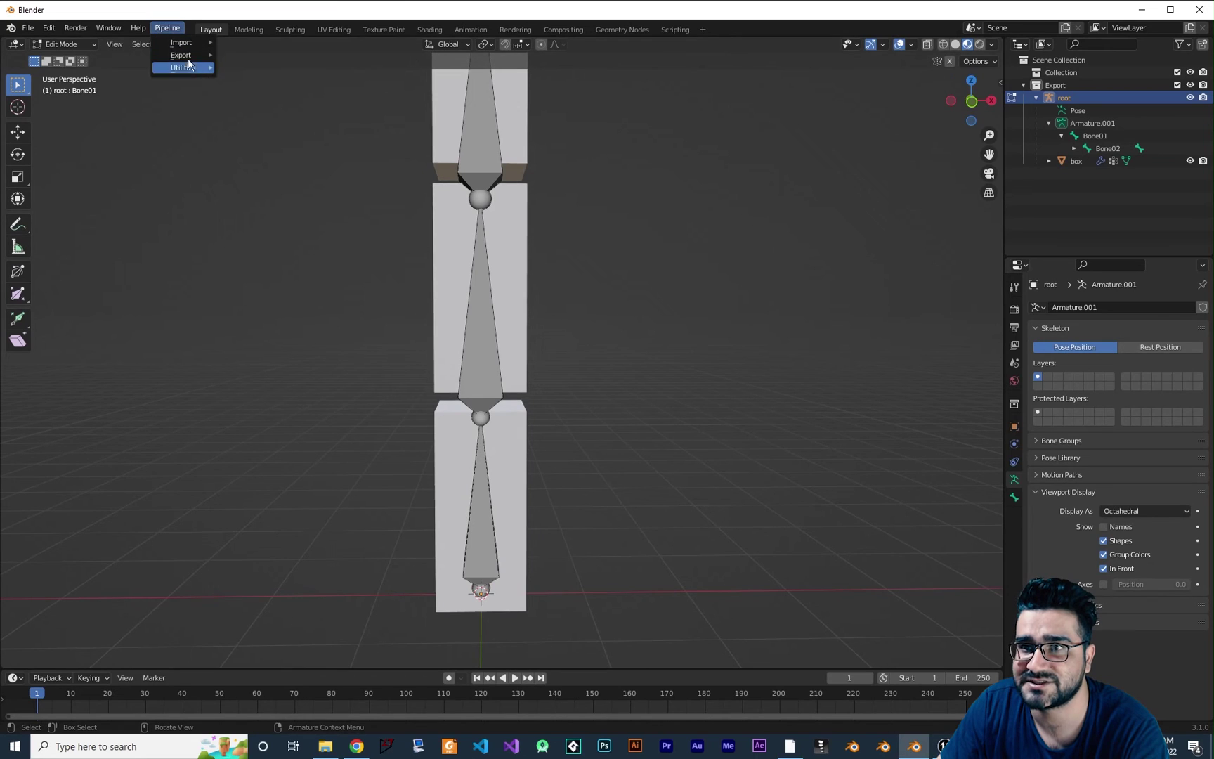
pyautogui.moveTo(182, 55)
pyautogui.click(262, 55)
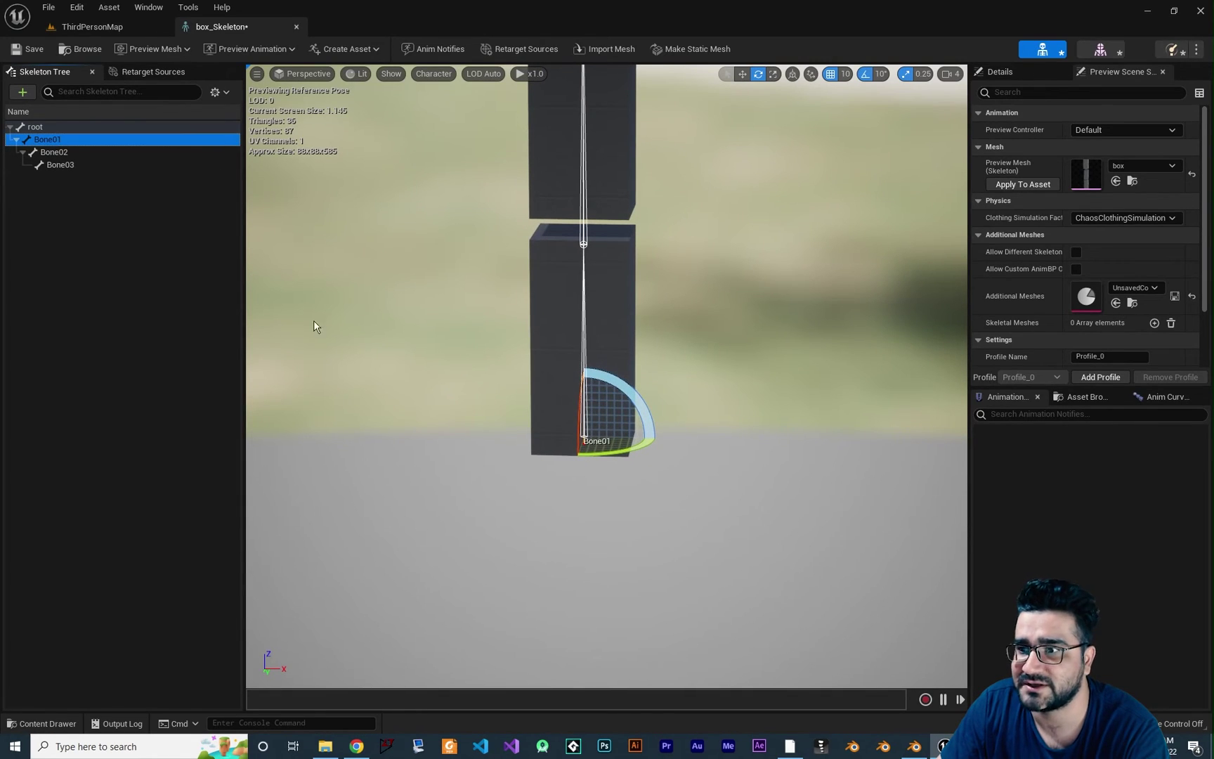
# Step: Zoom out and orbit Unreal's skeleton view, then snap Unreal left and Blender right
pyautogui.scroll(-5, 645, 262)
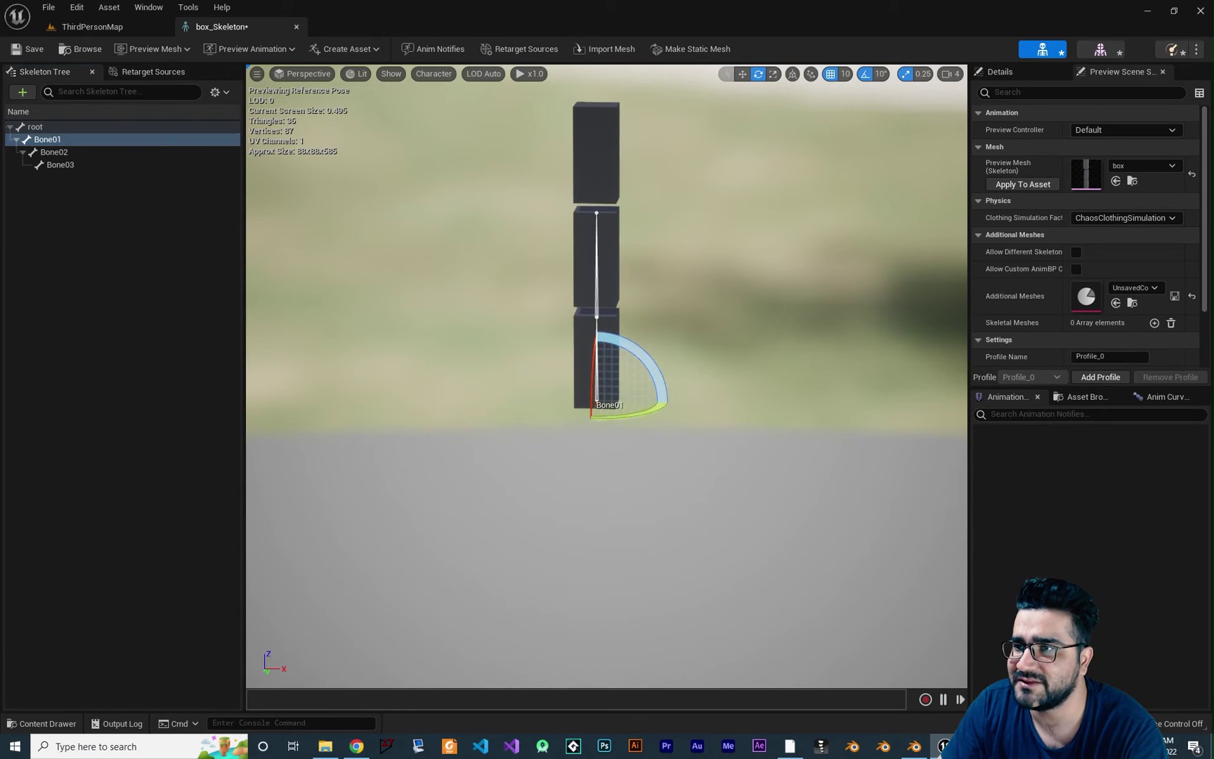
pyautogui.moveTo(533, 322); pyautogui.dragTo(533, 322)
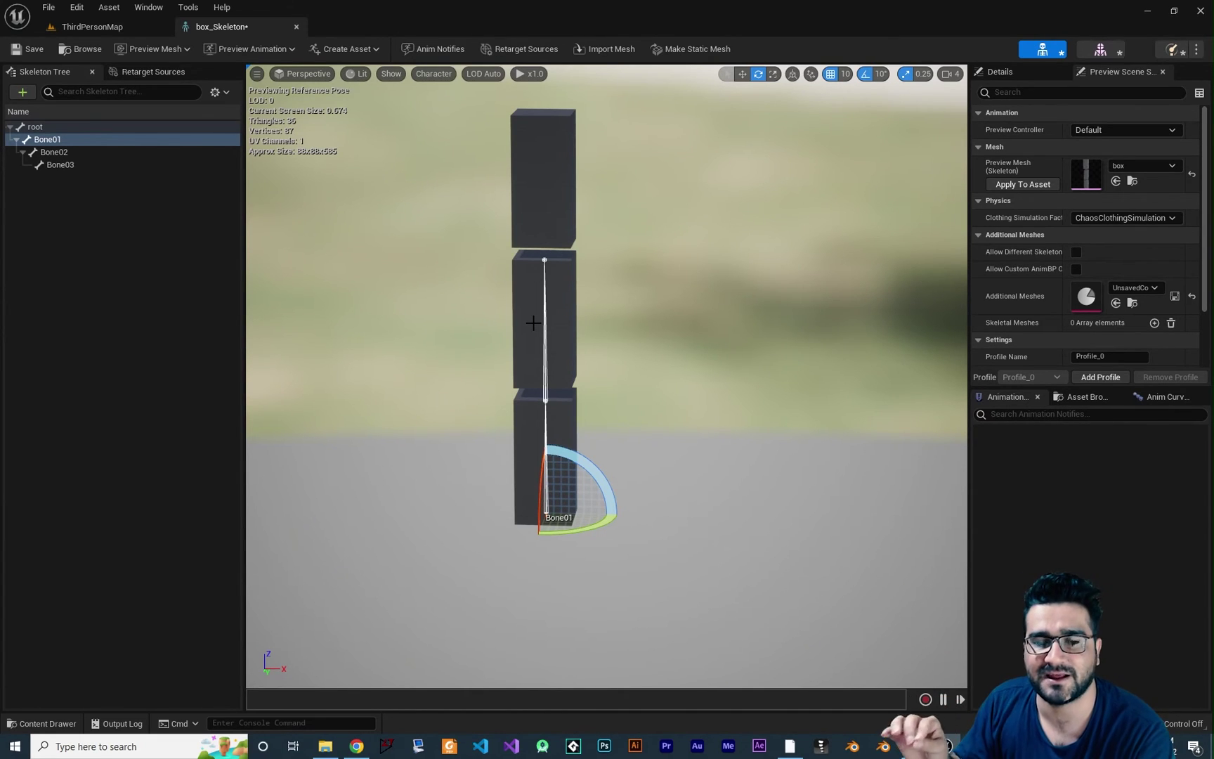
pyautogui.moveTo(767, 22); pyautogui.dragTo(4, 281)
pyautogui.click(701, 247)
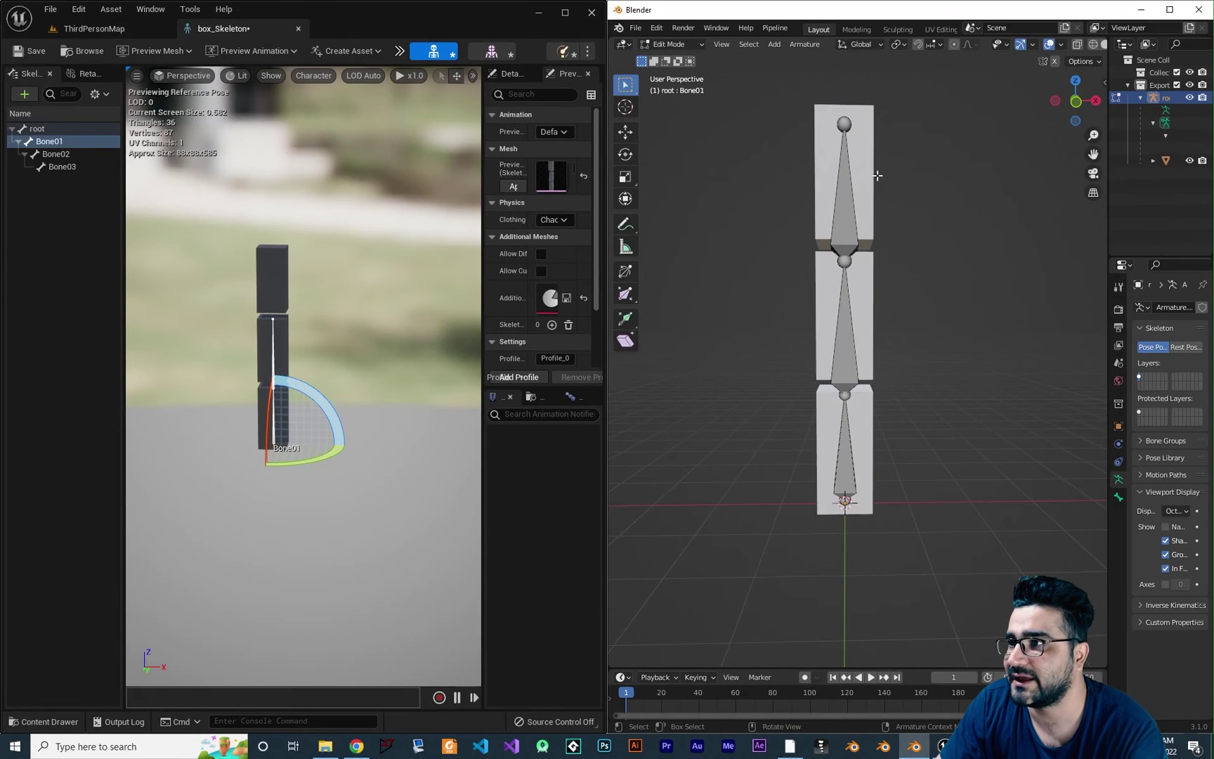
# Step: Switch the armature to Pose Mode and rotate Bone01 in both Blender and Unreal
pyautogui.click(690, 45)
pyautogui.click(689, 88)
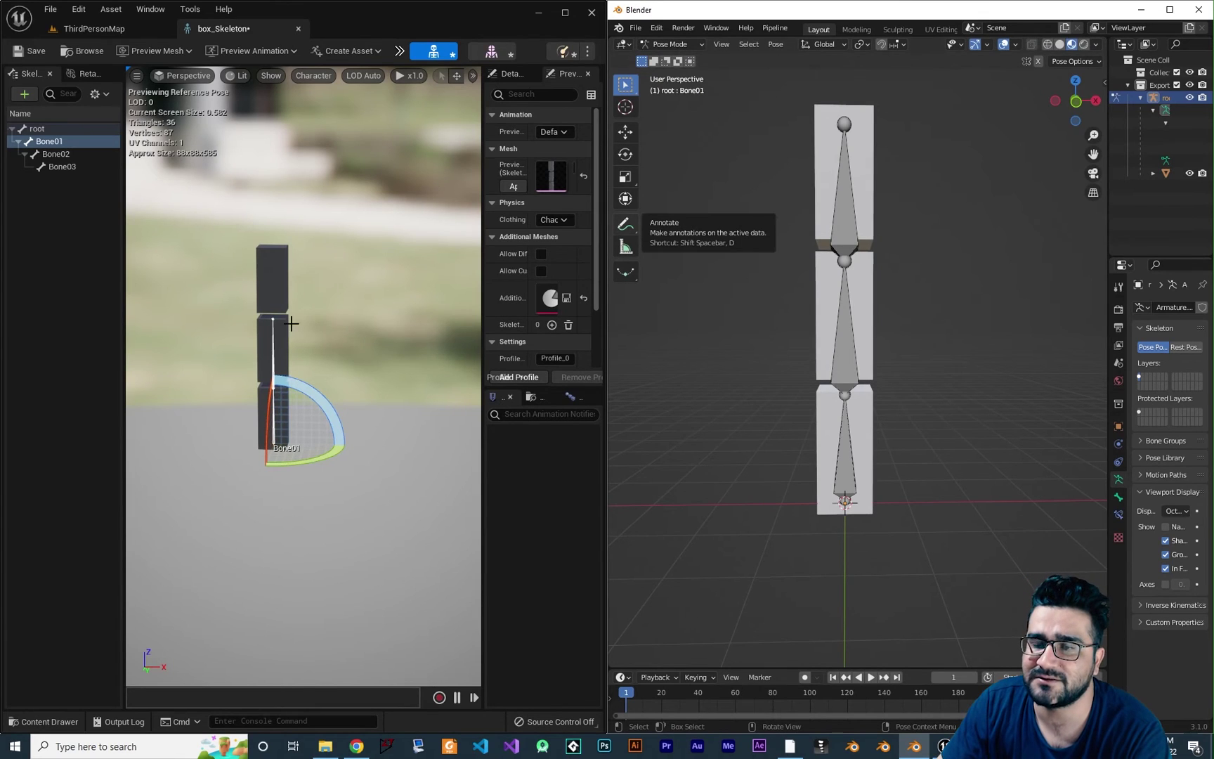
pyautogui.click(50, 141)
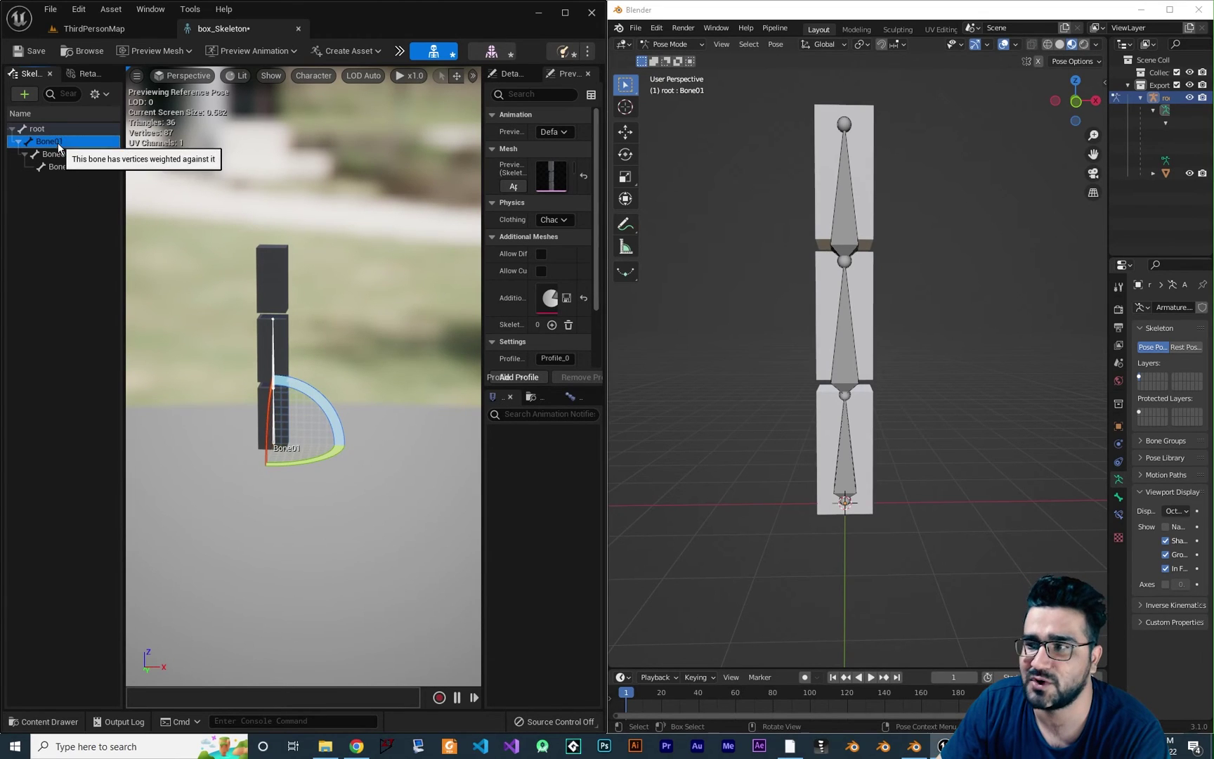
pyautogui.click(844, 460)
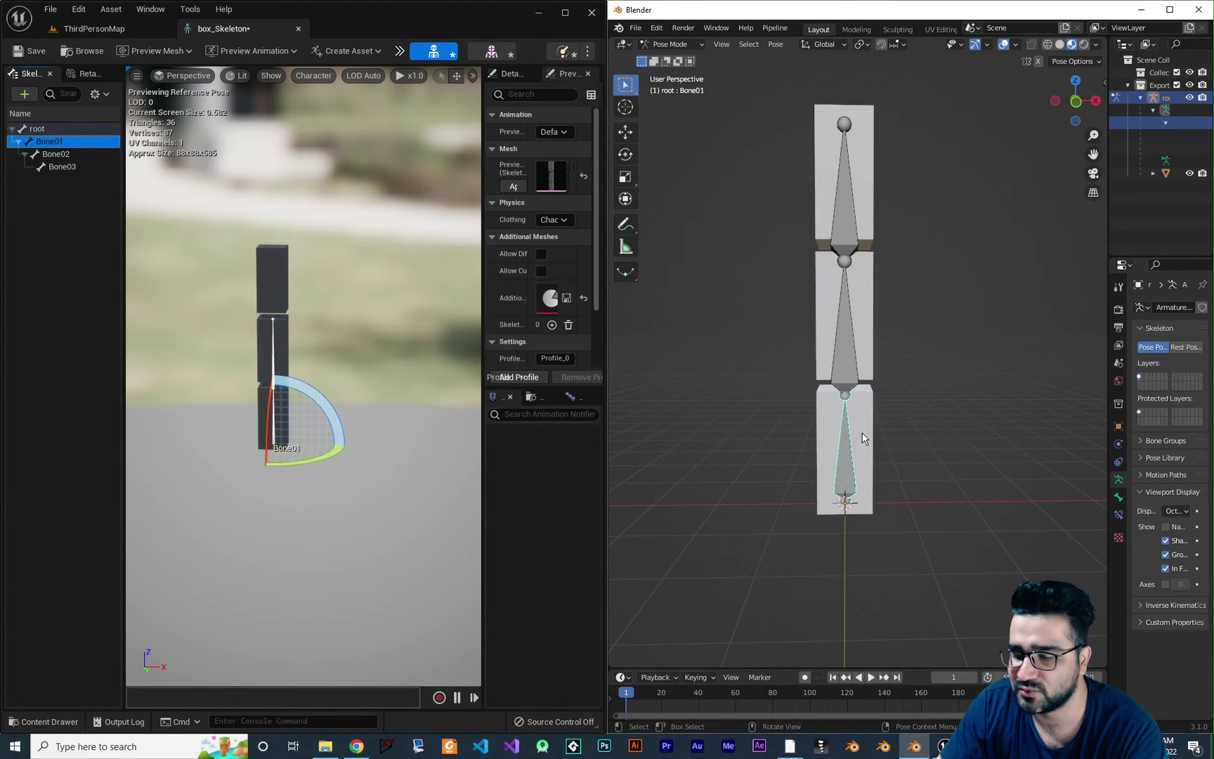
pyautogui.press('r')
pyautogui.click(918, 518)
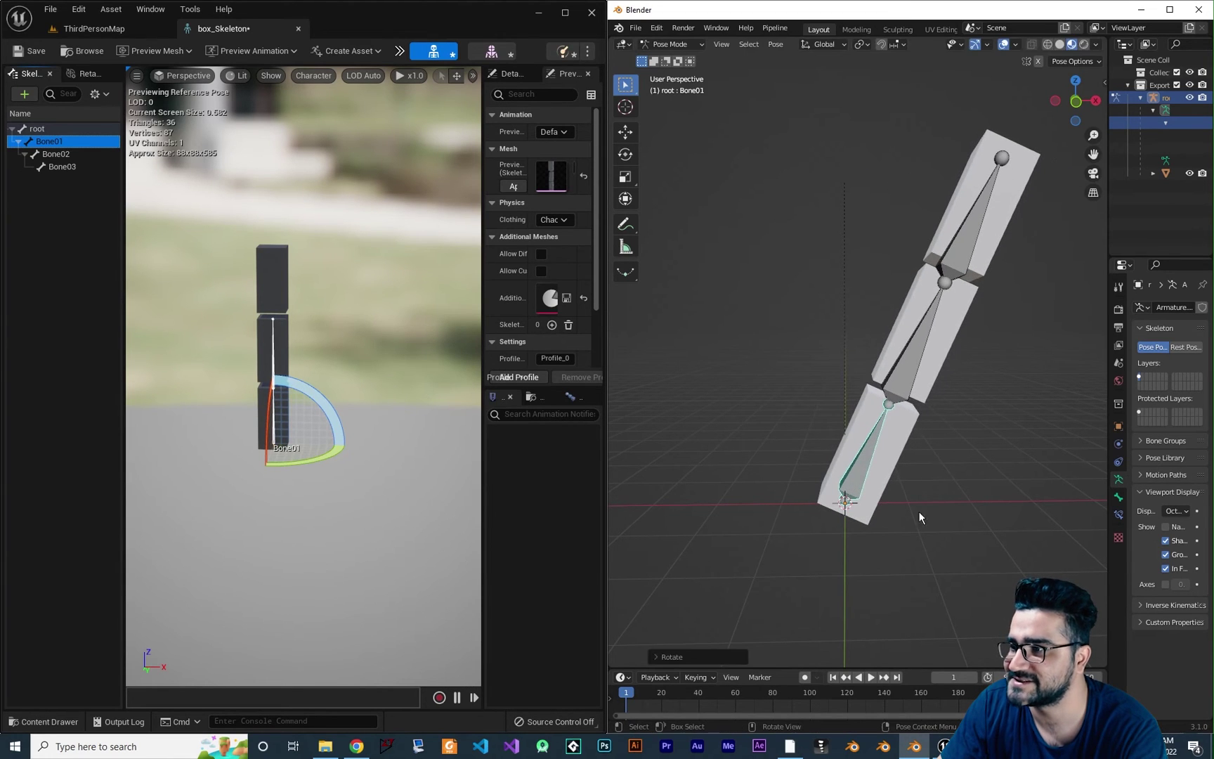
pyautogui.click(54, 140)
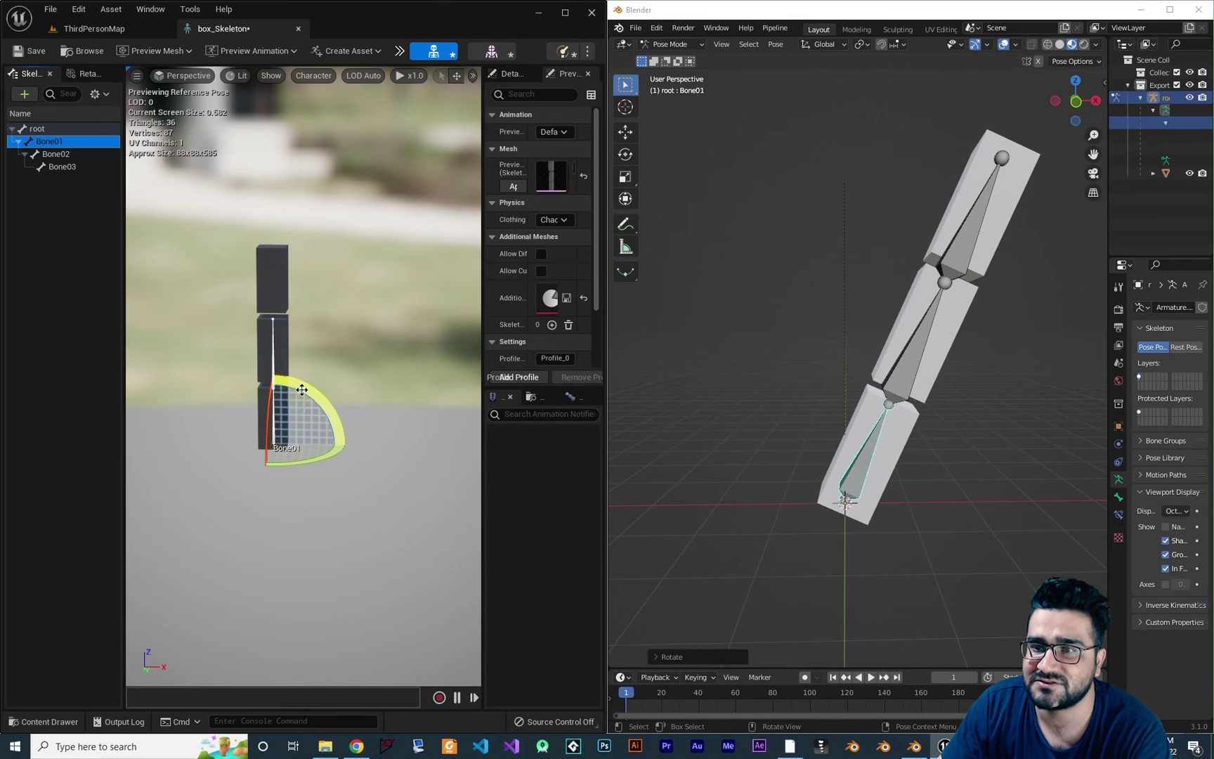
pyautogui.moveTo(301, 389); pyautogui.dragTo(331, 481)
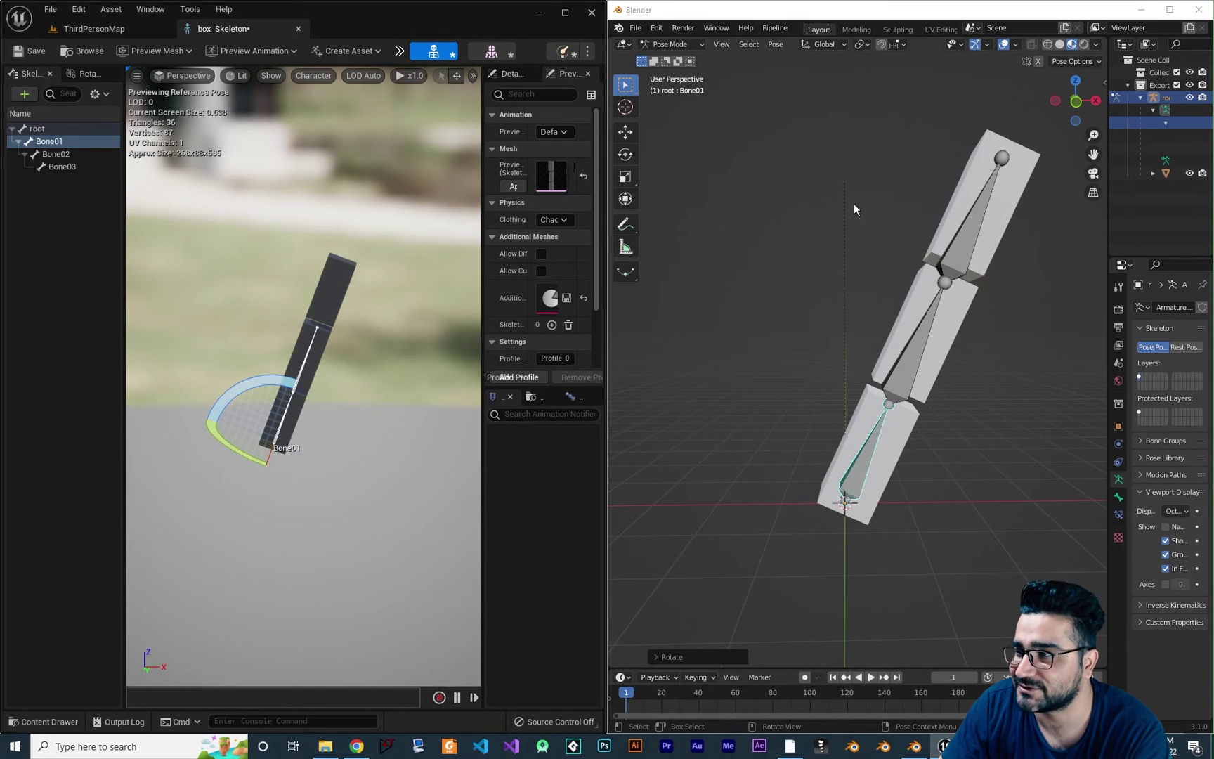
# Step: Rotate Bone02 in Blender and the matching bone in Unreal's preview
pyautogui.click(914, 349)
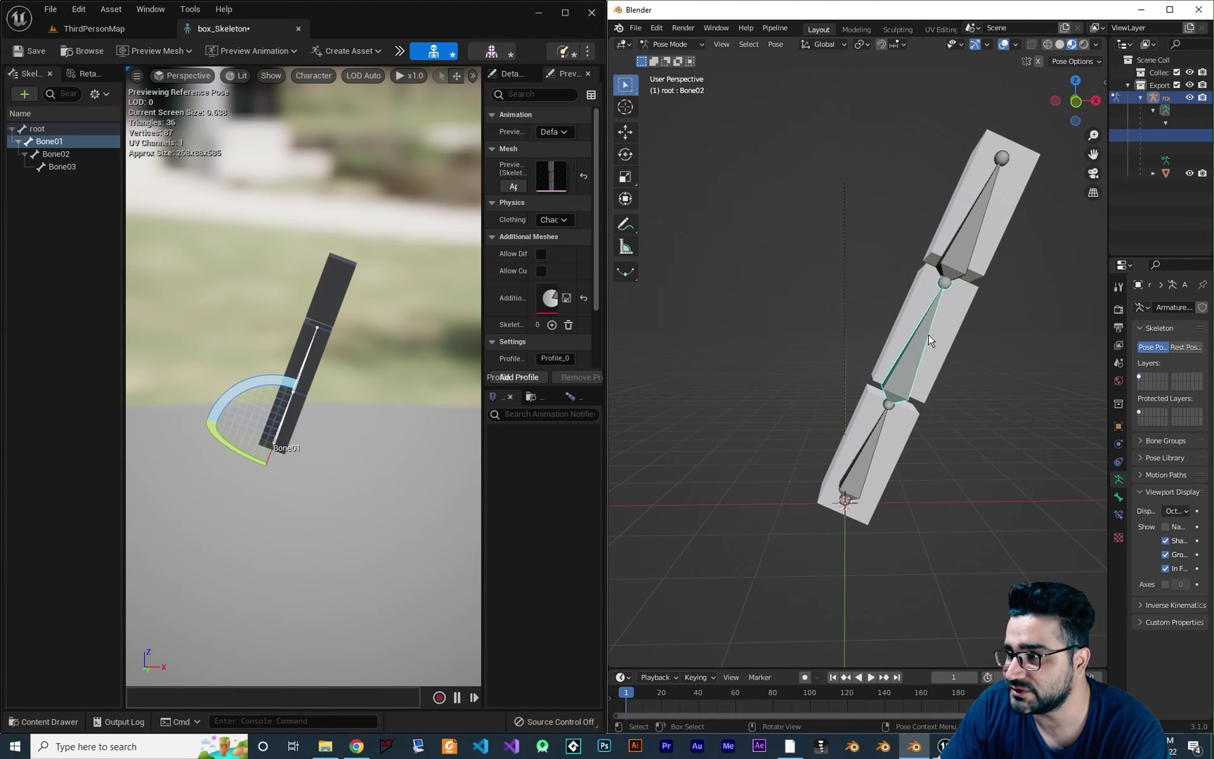
pyautogui.press('r')
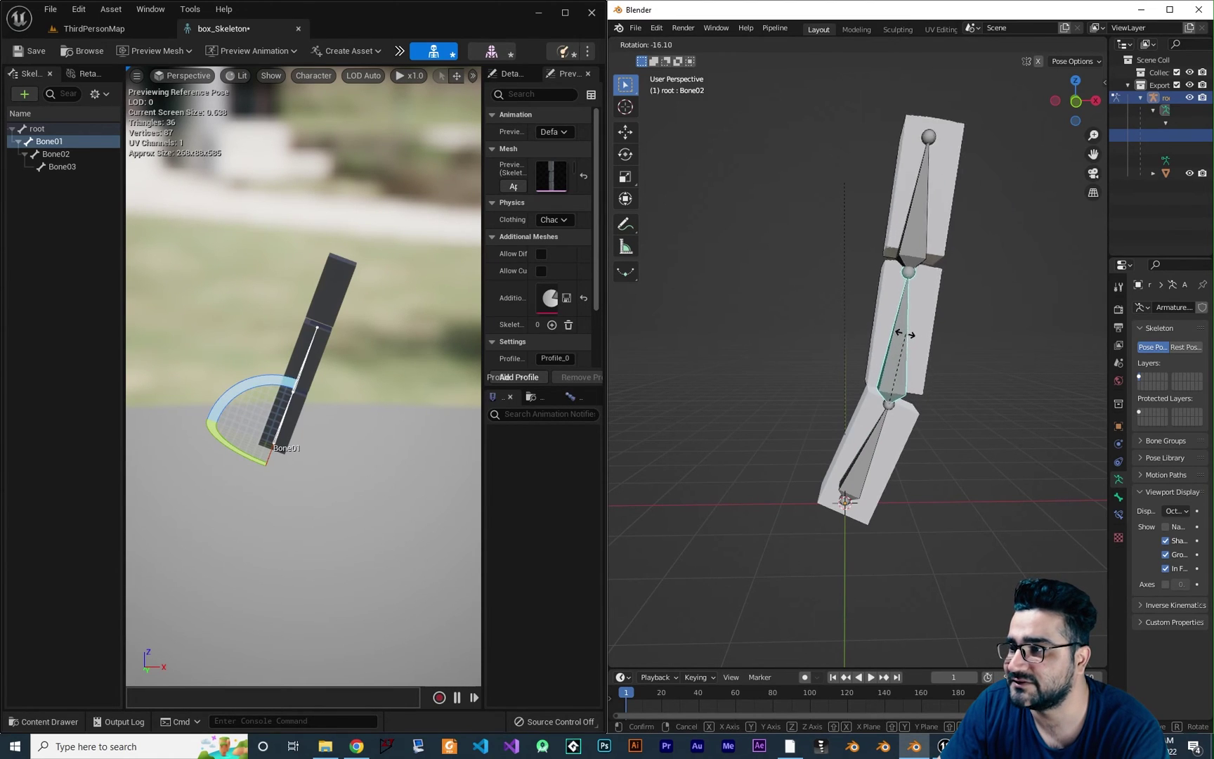
pyautogui.click(901, 336)
pyautogui.click(62, 156)
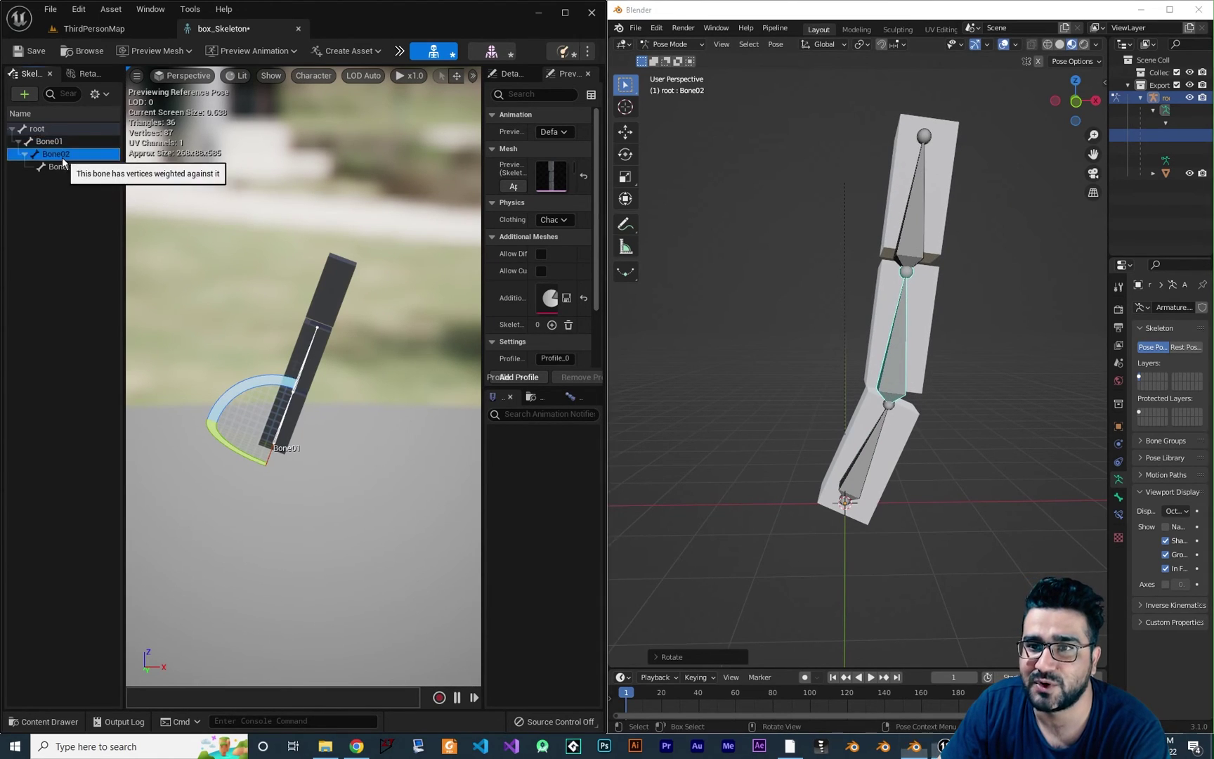
pyautogui.moveTo(242, 337); pyautogui.dragTo(368, 401)
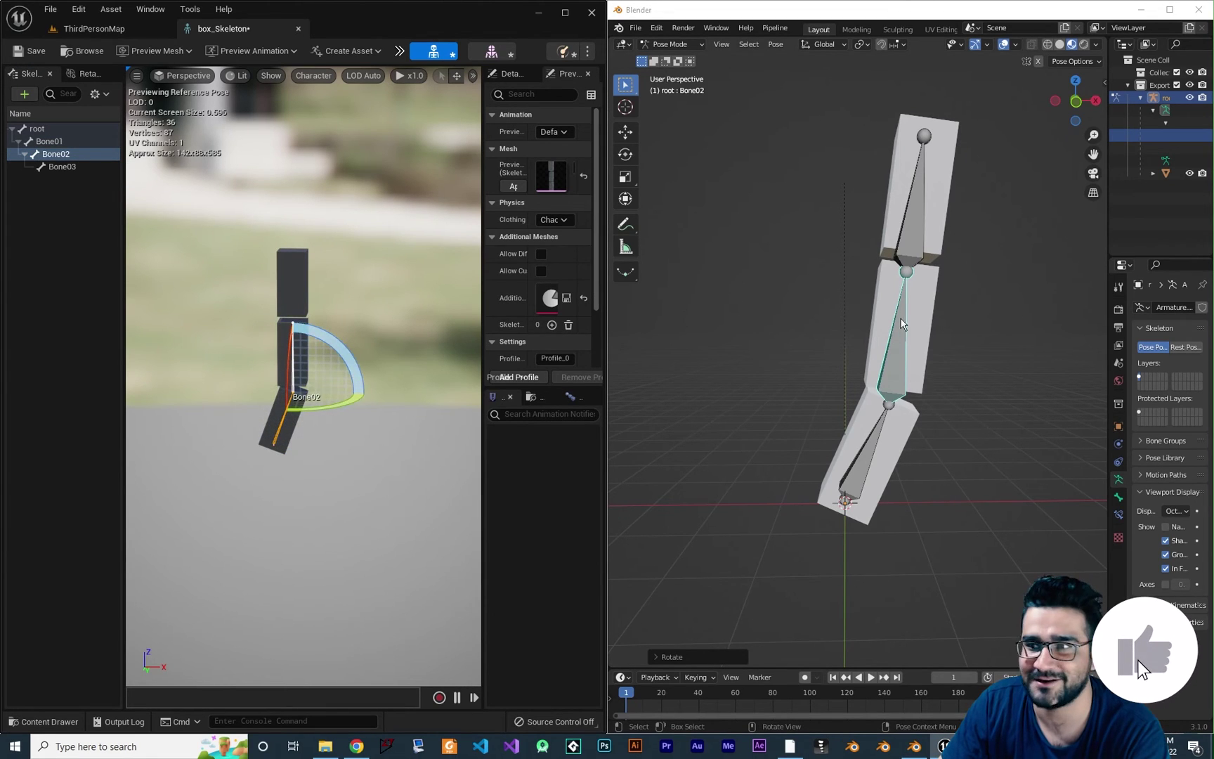
# Step: Rotate Bone03 to lean right in both Blender and Unreal
pyautogui.click(911, 226)
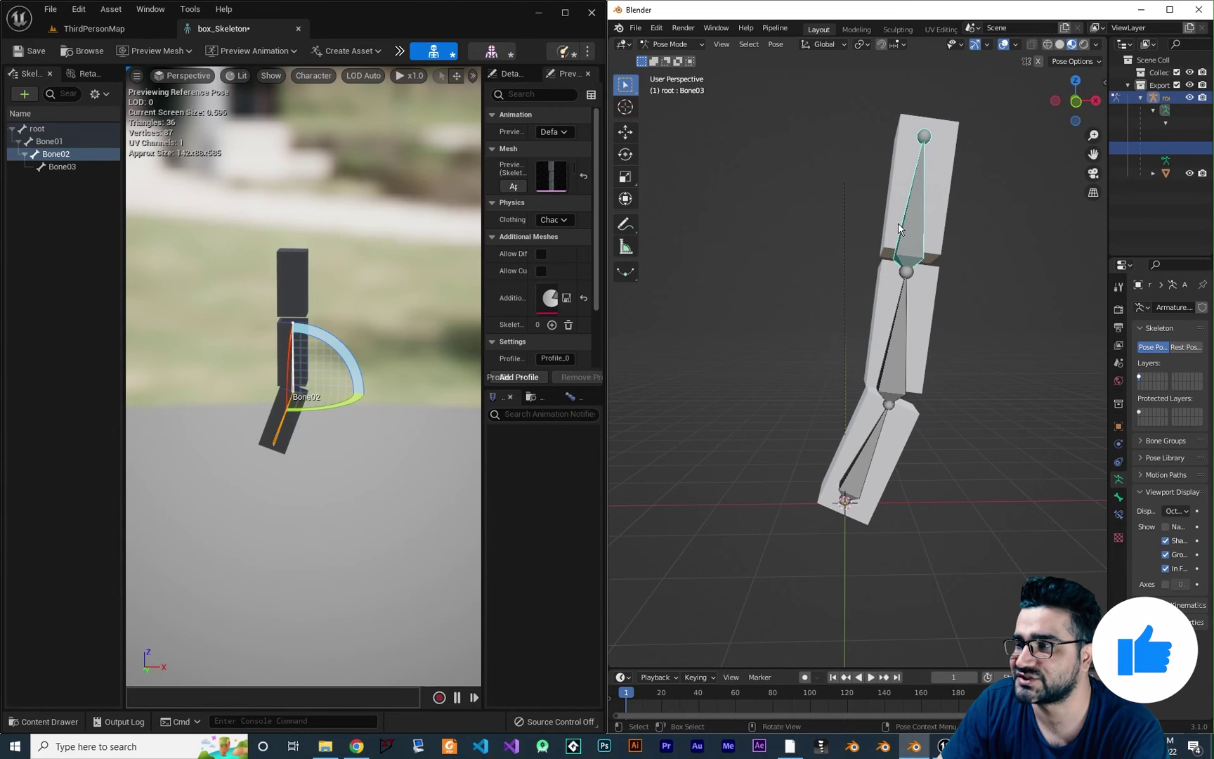
pyautogui.press('r')
pyautogui.press('Return')
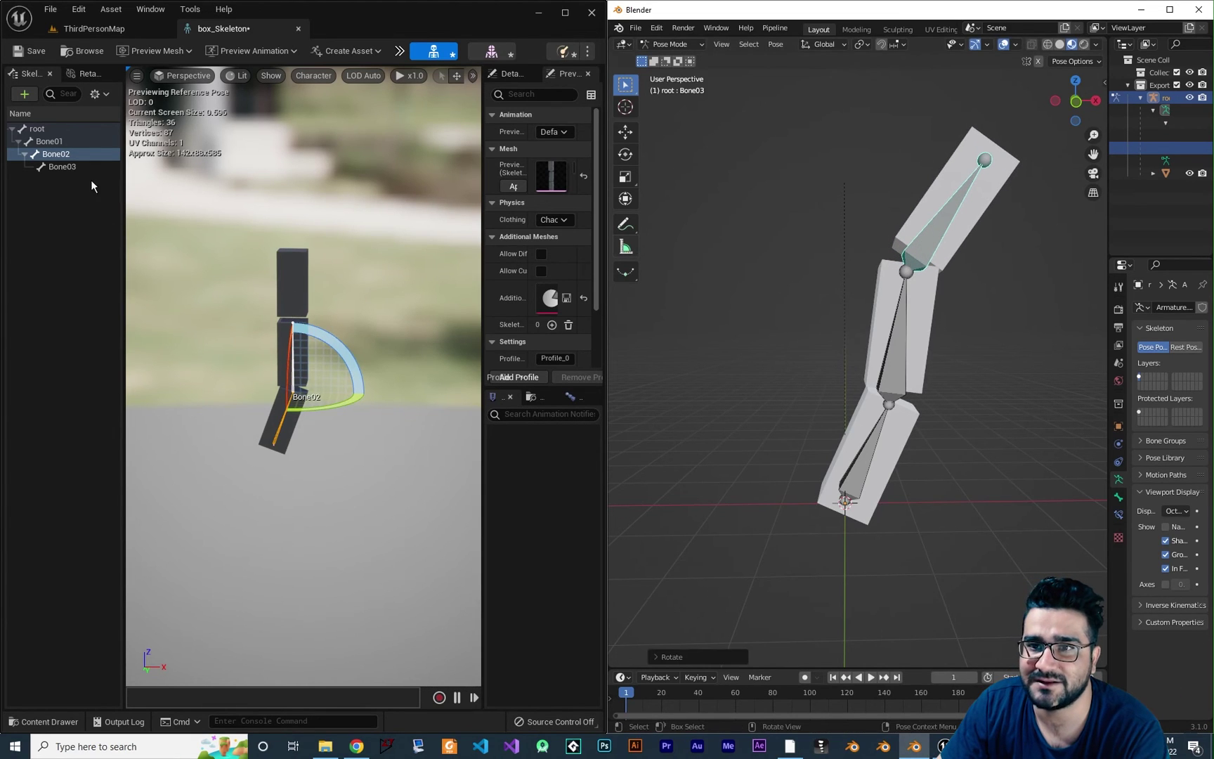
pyautogui.click(67, 166)
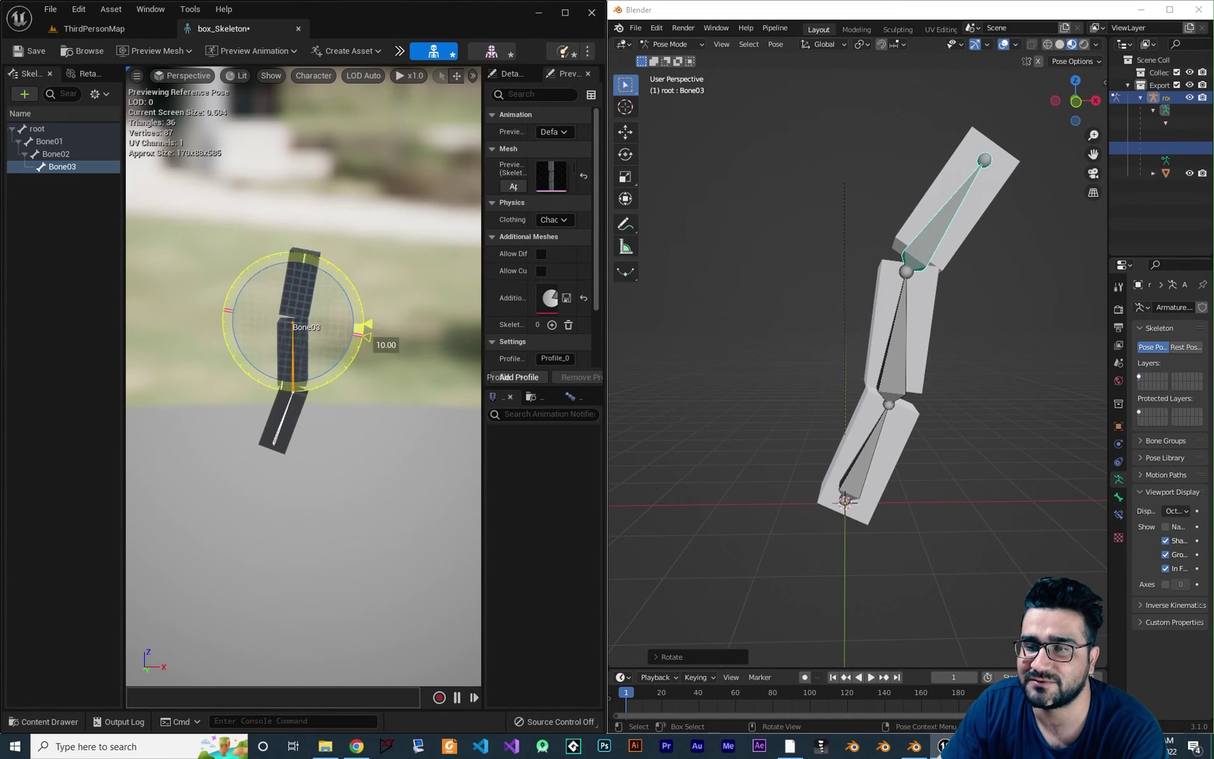
pyautogui.moveTo(363, 326); pyautogui.dragTo(534, 411)
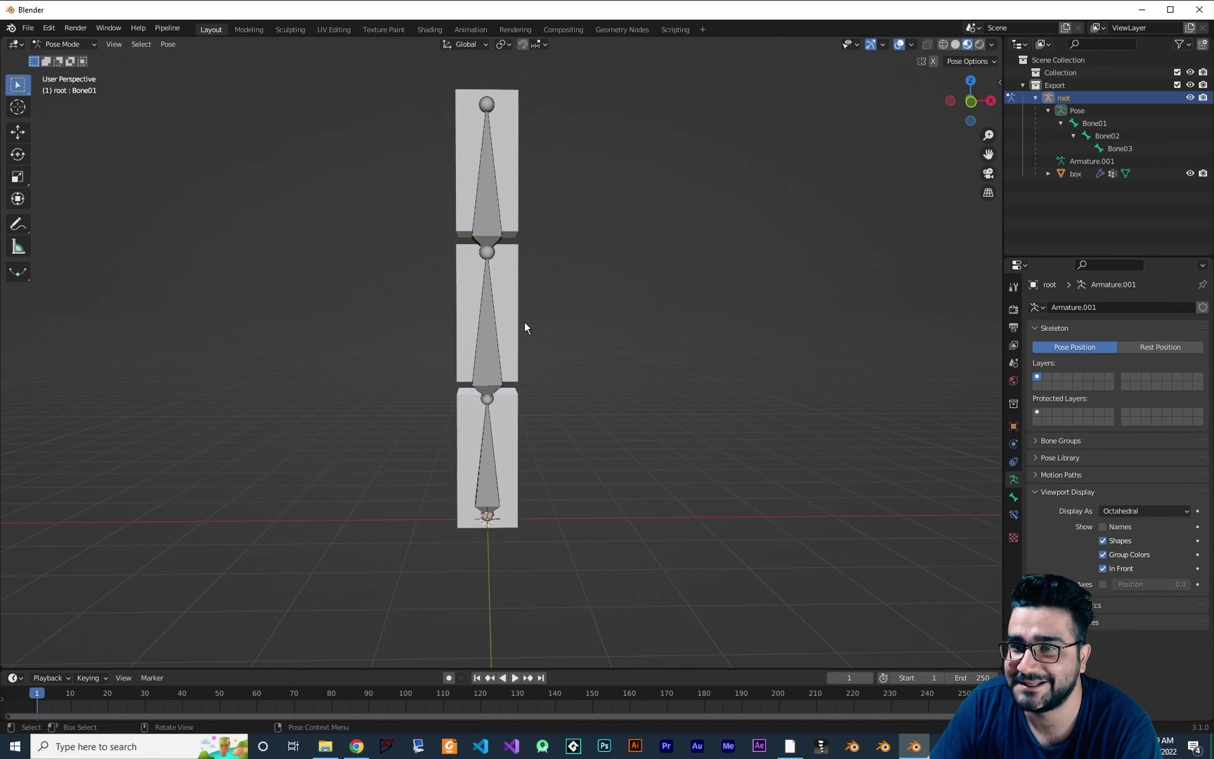
# Step: Open the Send to Unreal settings dialog on its export settings tab
pyautogui.click(159, 30)
pyautogui.moveTo(208, 57)
pyautogui.click(258, 68)
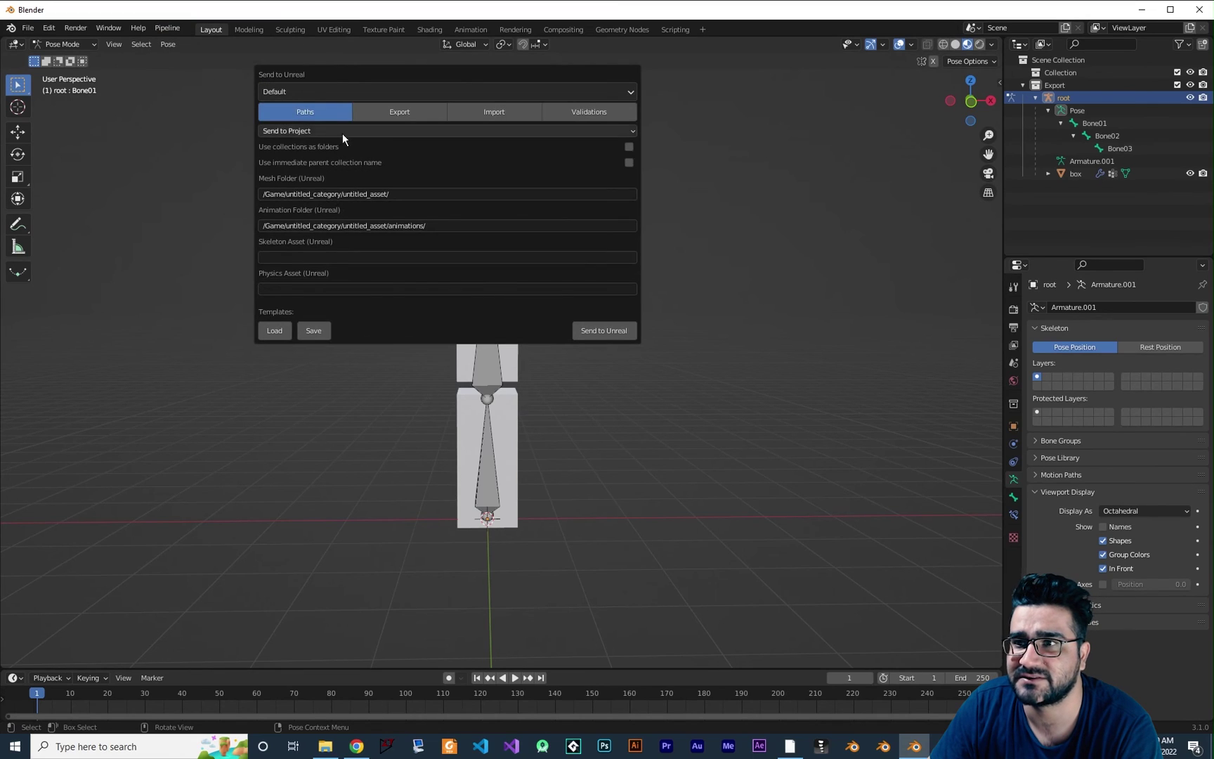
pyautogui.click(403, 114)
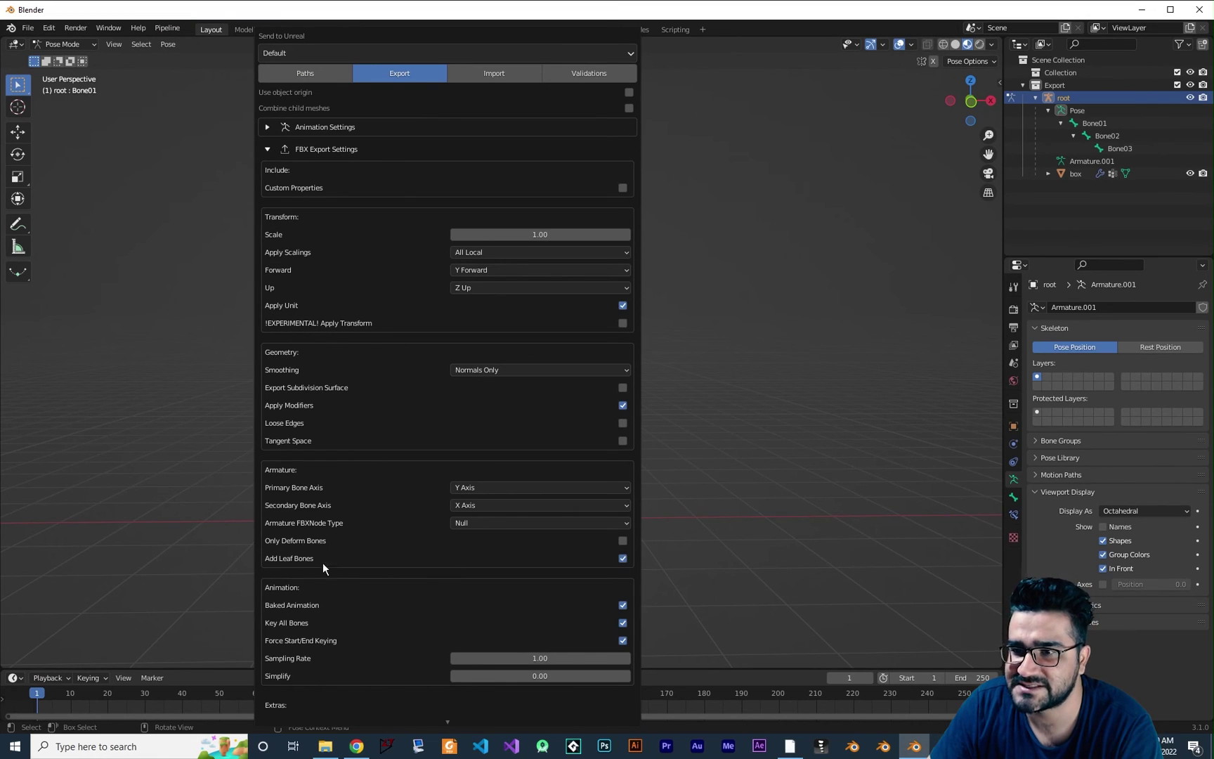
pyautogui.click(266, 149)
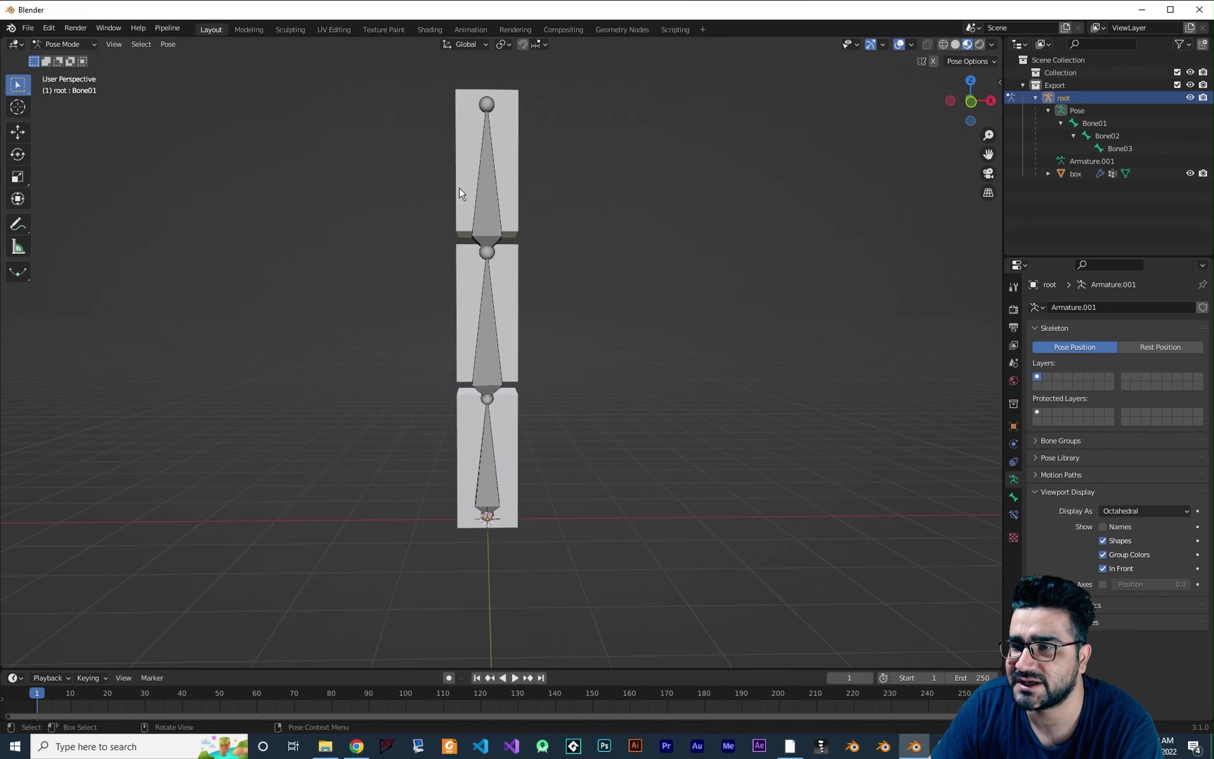
# Step: Reopen the Send to Unreal settings and expand the FBX Export Settings
pyautogui.click(165, 28)
pyautogui.moveTo(181, 57)
pyautogui.click(257, 67)
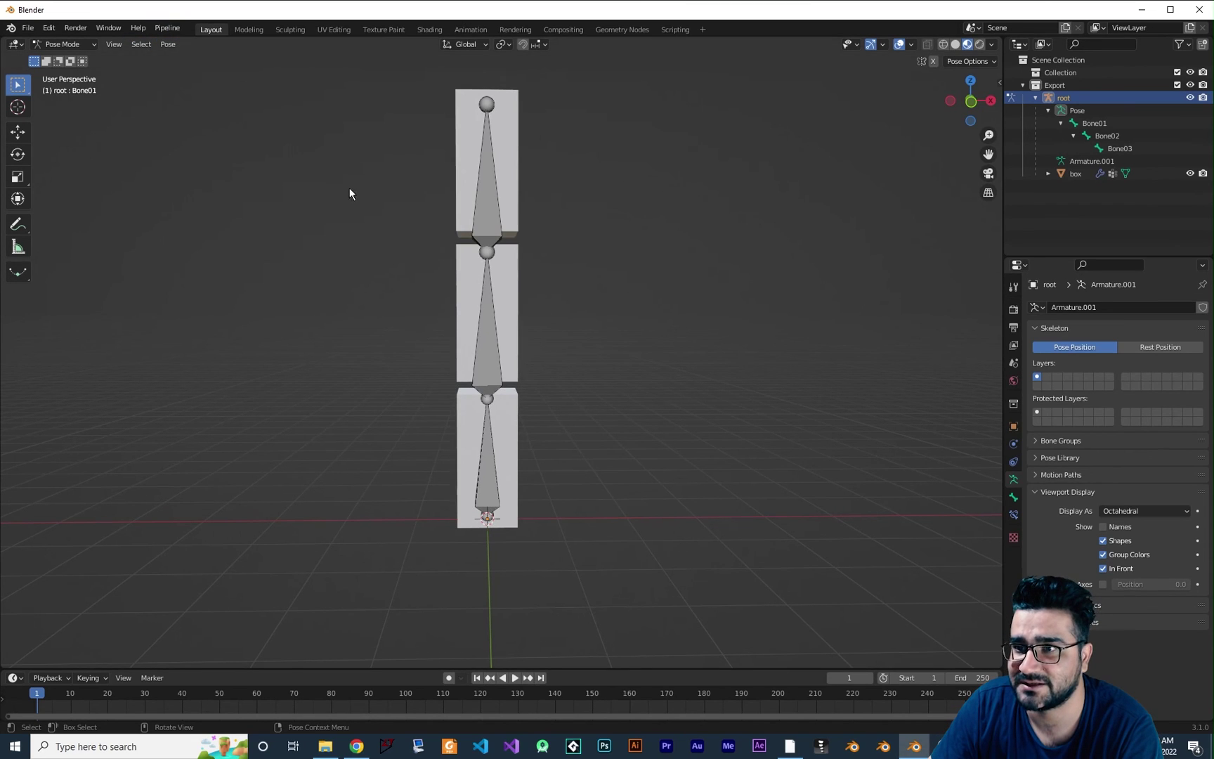
pyautogui.click(167, 27)
pyautogui.click(251, 65)
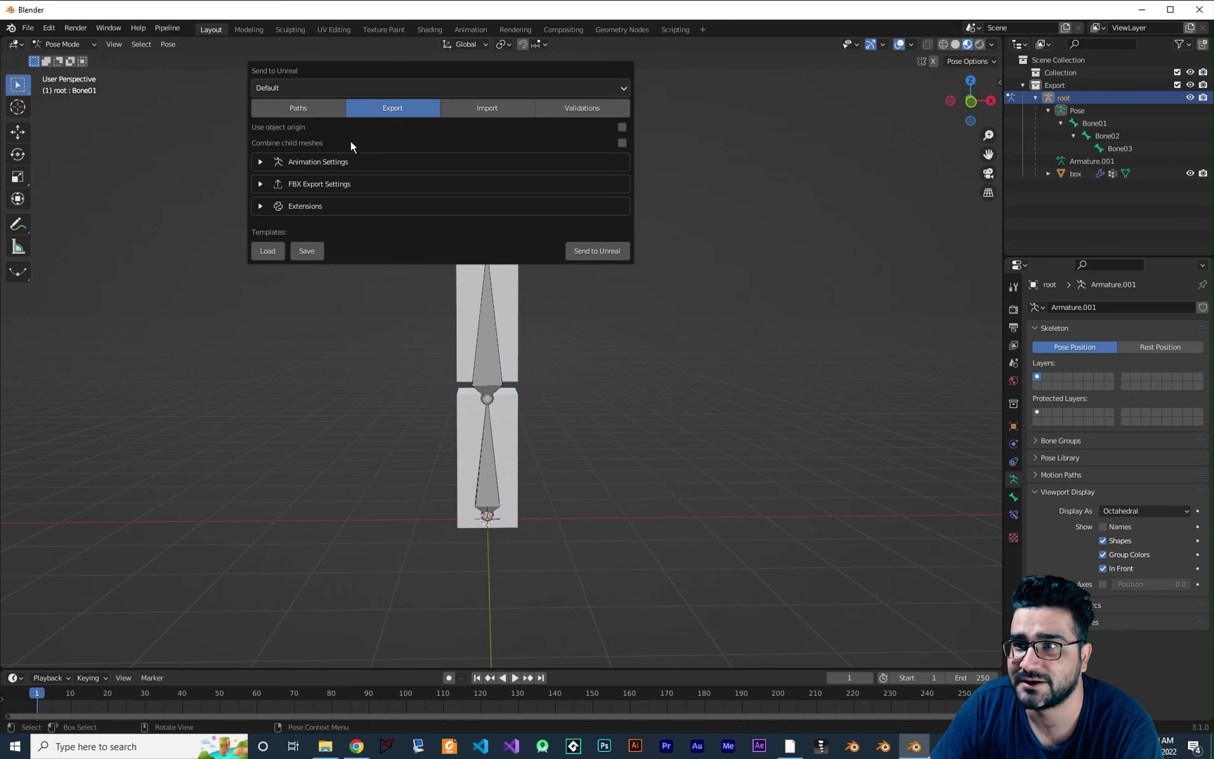
pyautogui.click(290, 184)
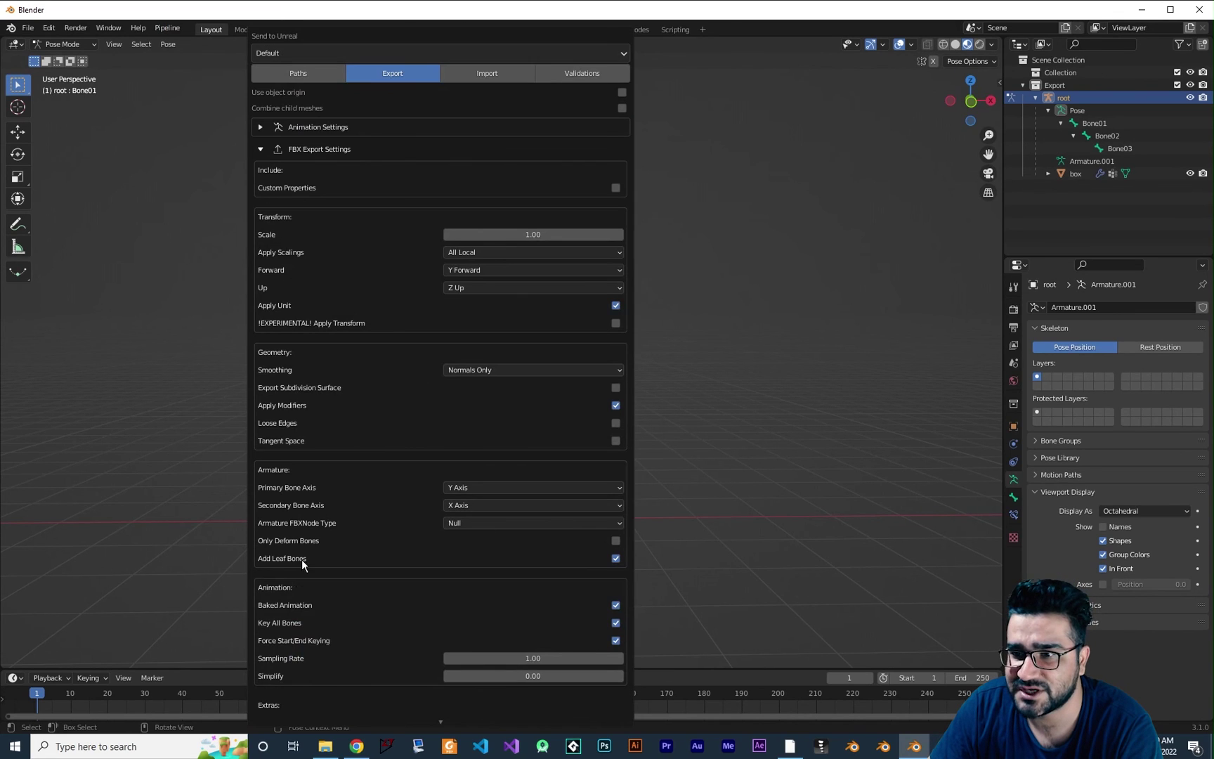
pyautogui.click(269, 147)
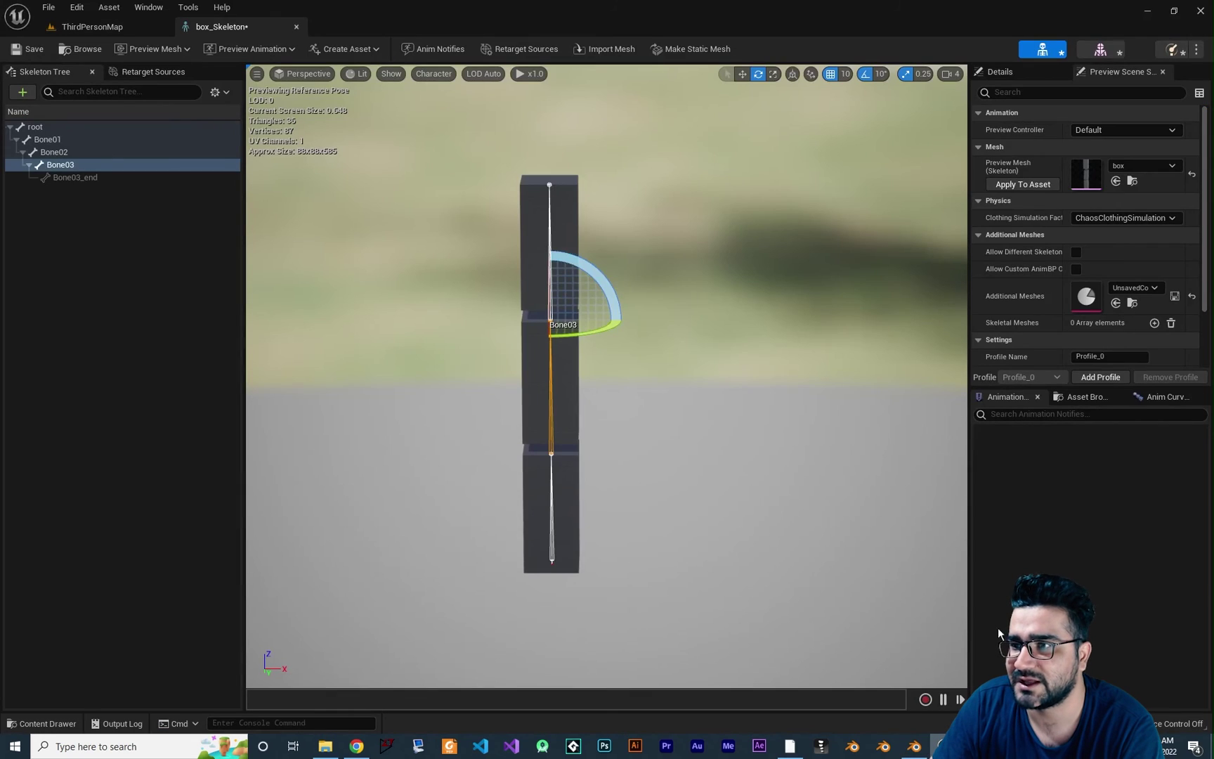
# Step: Select the new Bone03_end leaf bone and rotate it as a test
pyautogui.click(627, 428)
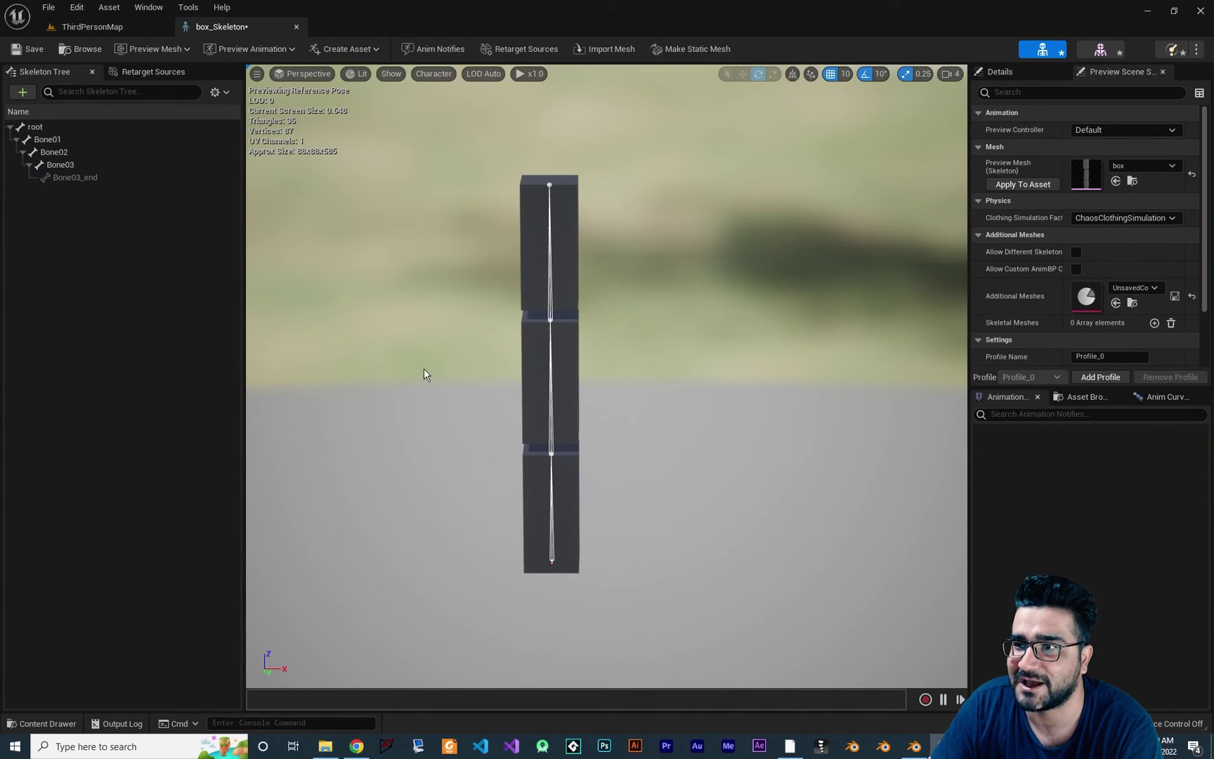
pyautogui.click(551, 269)
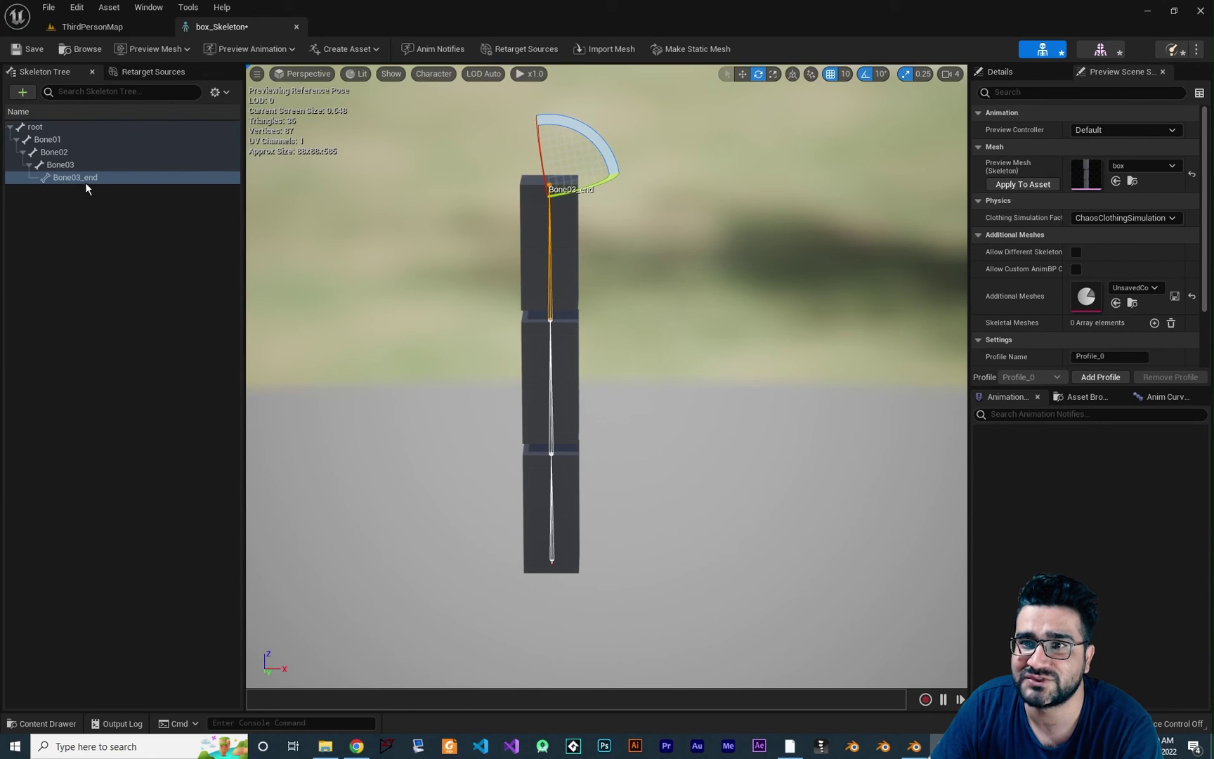
pyautogui.moveTo(551, 154); pyautogui.dragTo(604, 211)
pyautogui.click(525, 222)
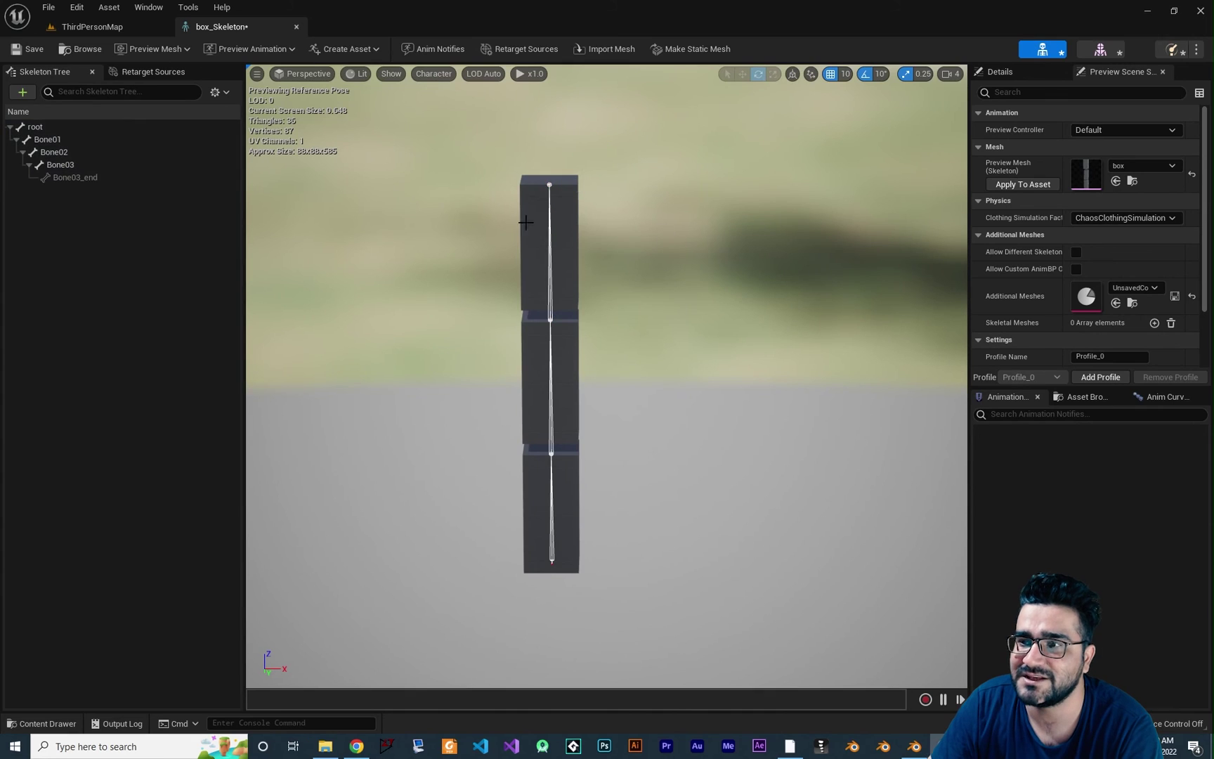
# Step: Rotate Bone03 about 20 degrees so the top box tilts right
pyautogui.click(43, 128)
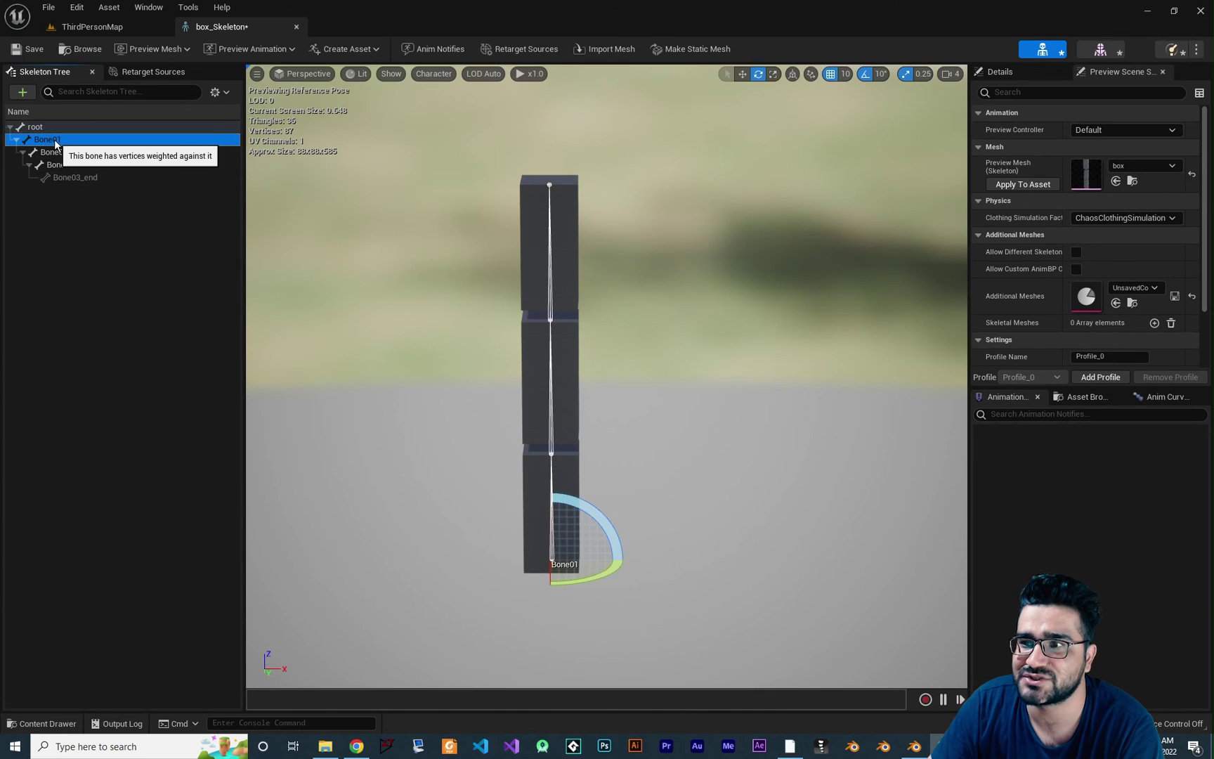
pyautogui.click(98, 164)
pyautogui.moveTo(571, 269); pyautogui.dragTo(589, 175)
pyautogui.click(751, 330)
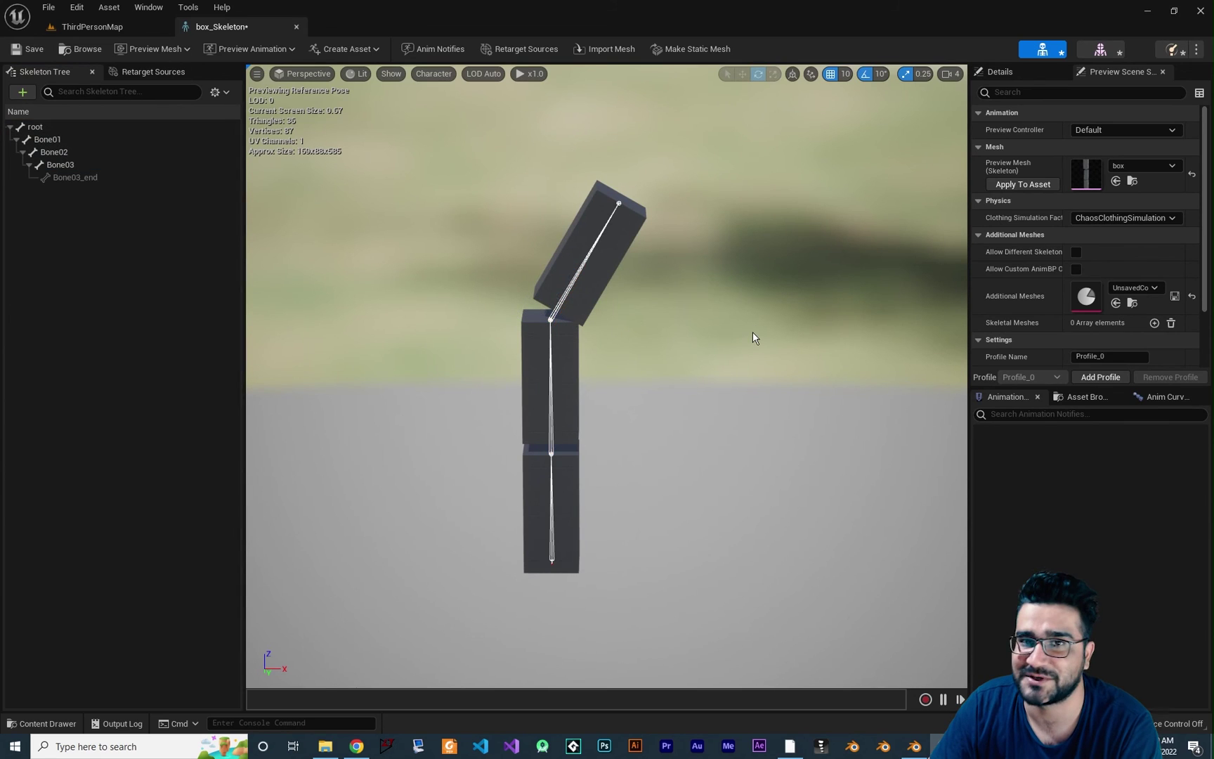
pyautogui.click(87, 183)
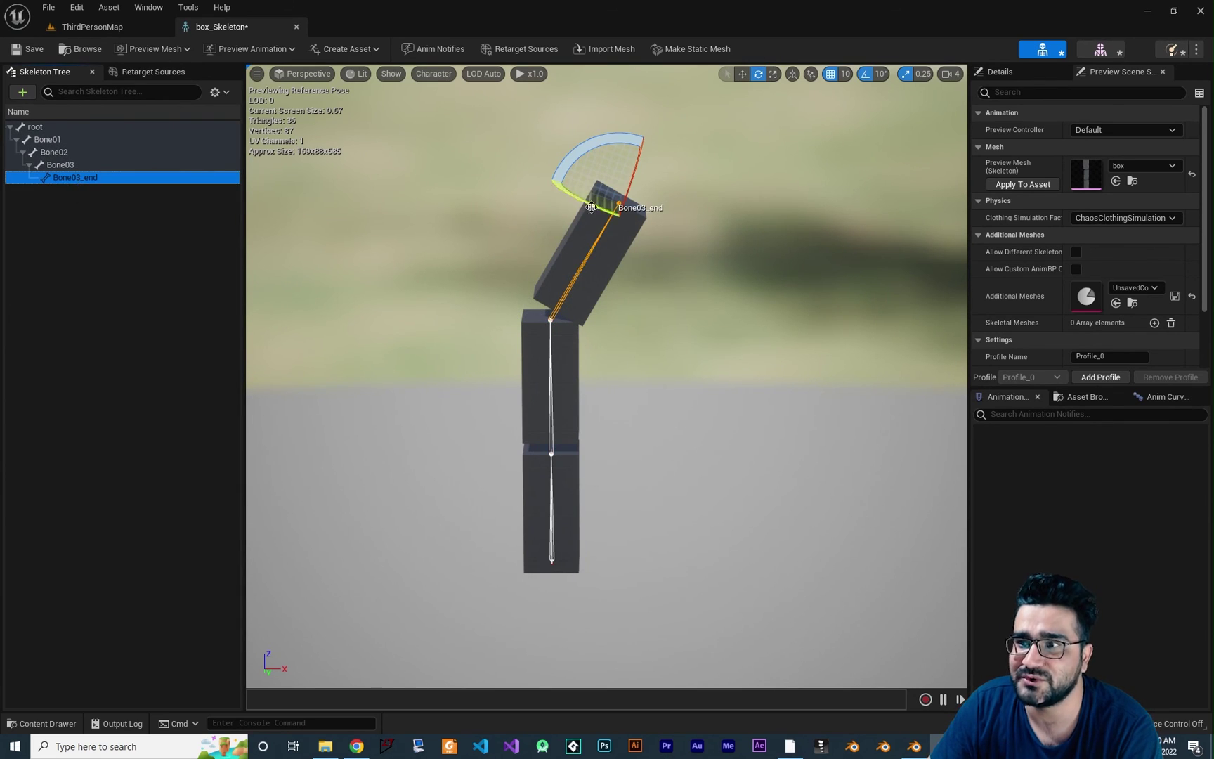
pyautogui.click(553, 356)
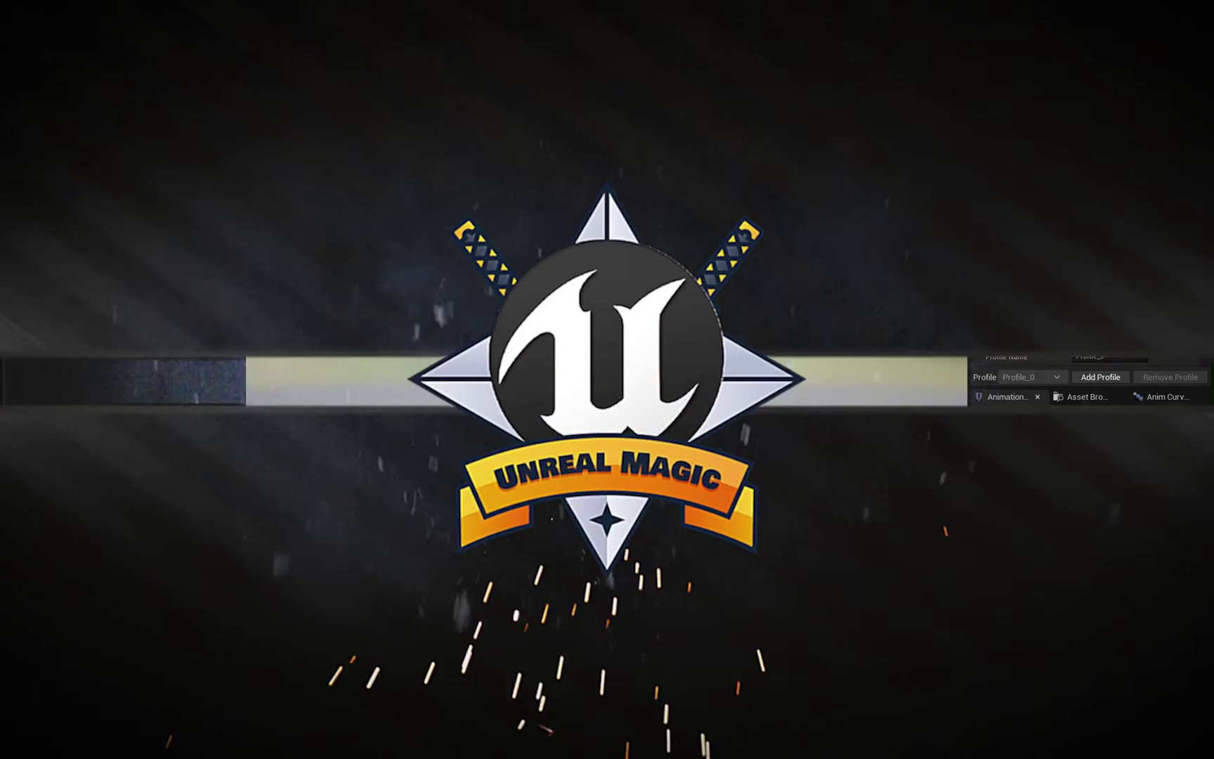